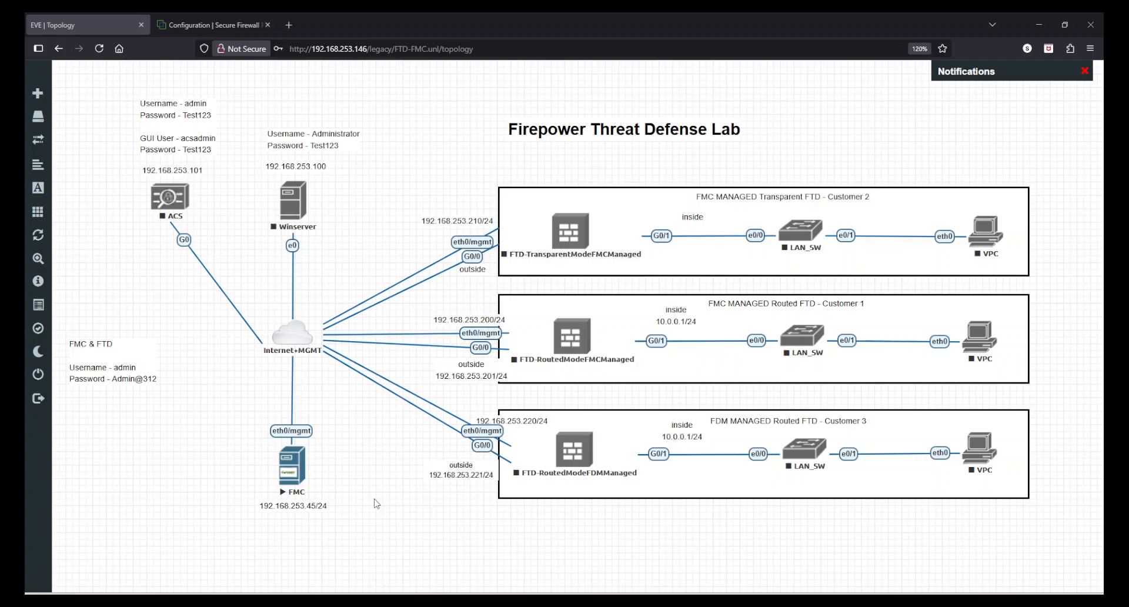
Step: Switch to the Firewall Management Center configuration page and review the audit log options for sending to syslog and to an HTTP server
{"action": "left_click", "coordinate": [192, 19]}
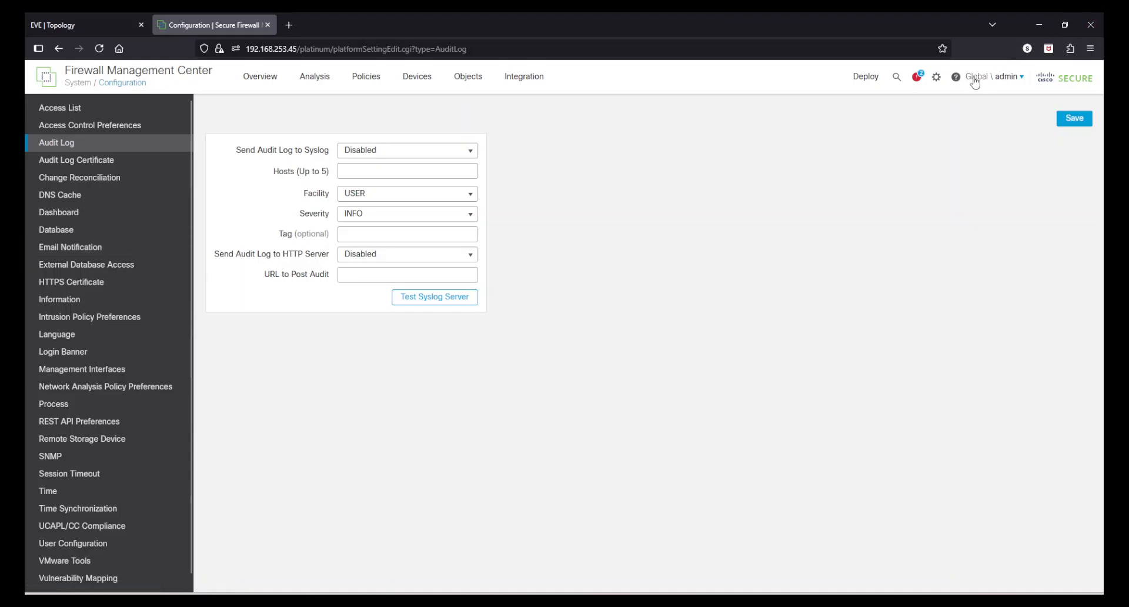
{"action": "left_click", "coordinate": [937, 77]}
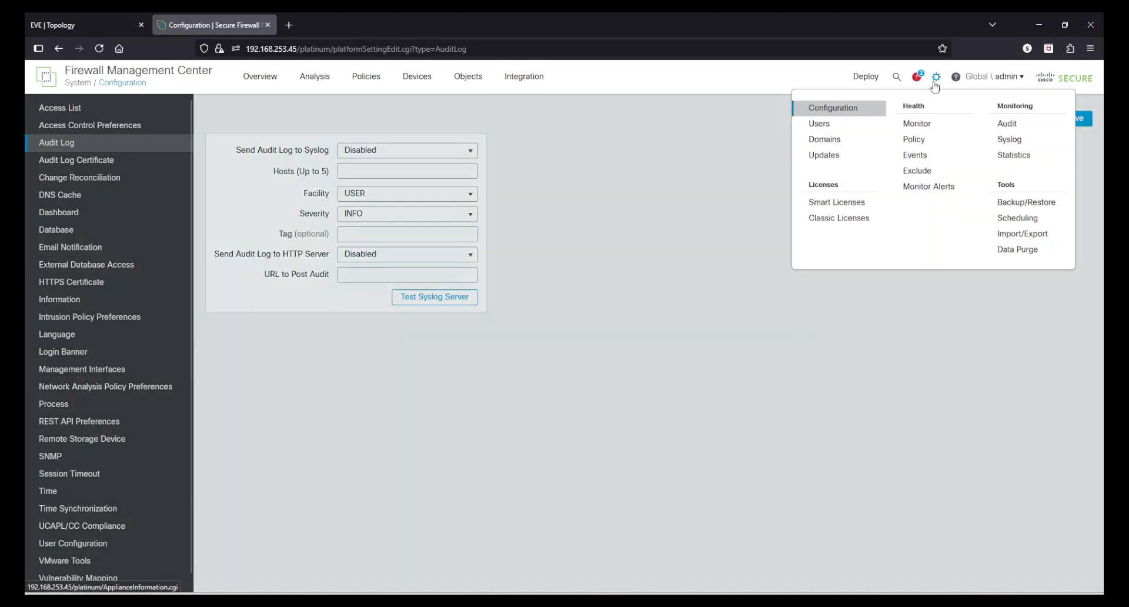
{"action": "left_click", "coordinate": [535, 229]}
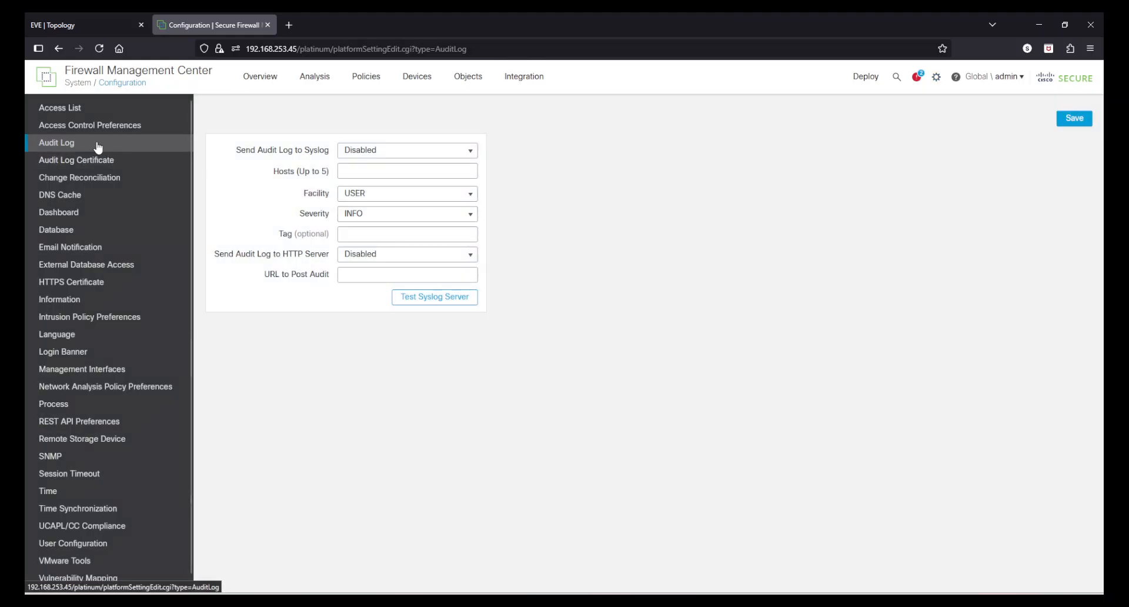
{"action": "left_click_drag", "start_coordinate": [236, 151], "coordinate": [280, 152]}
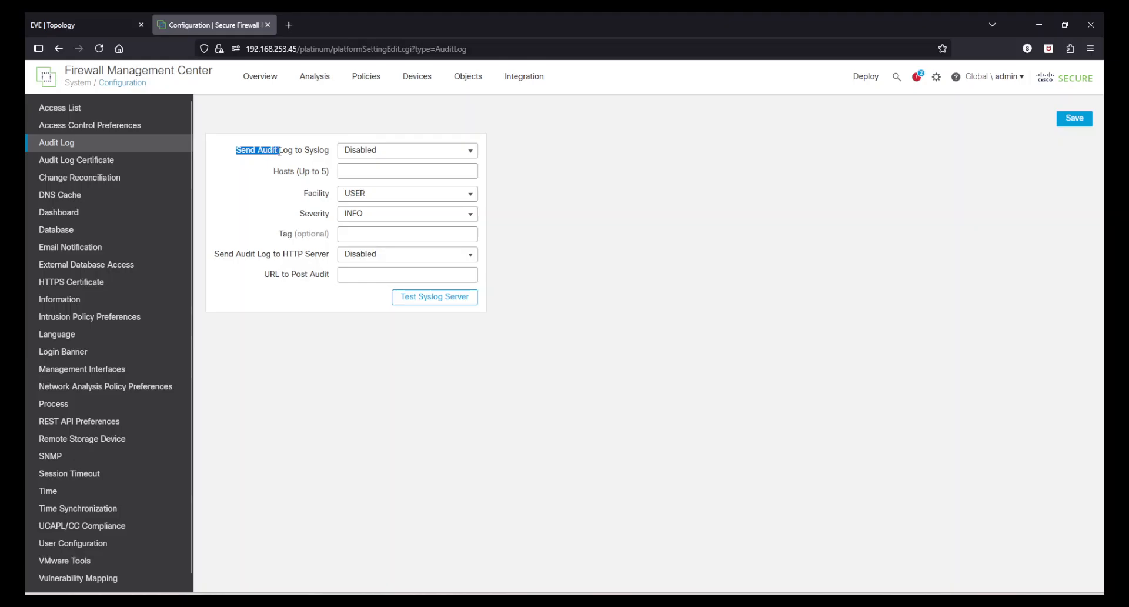
{"action": "left_click", "coordinate": [280, 152]}
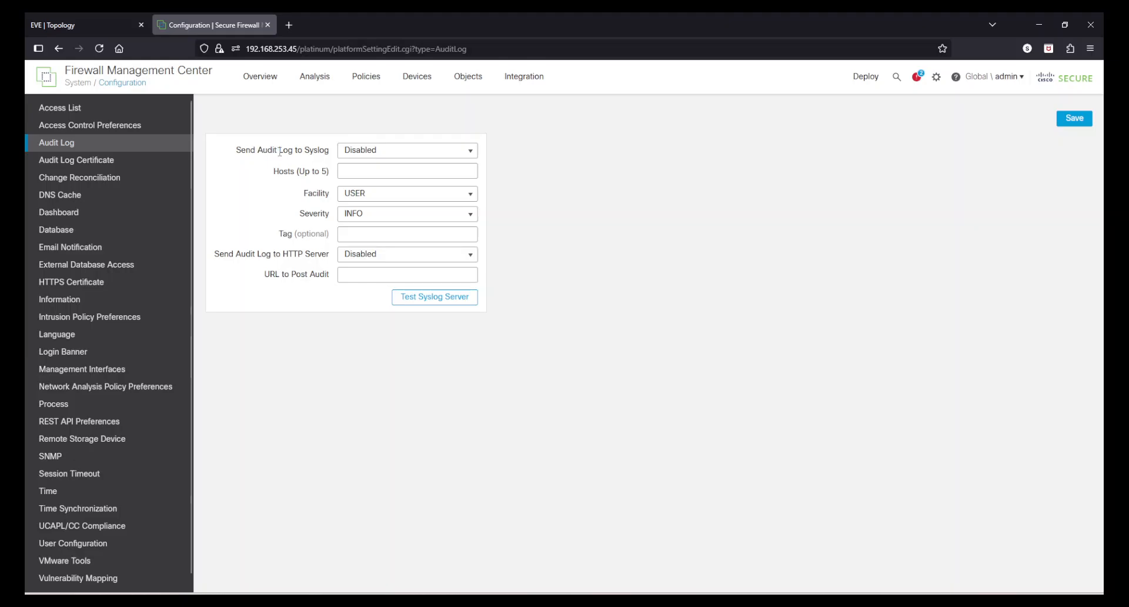
{"action": "left_click_drag", "start_coordinate": [306, 151], "coordinate": [319, 151]}
{"action": "left_click", "coordinate": [318, 151]}
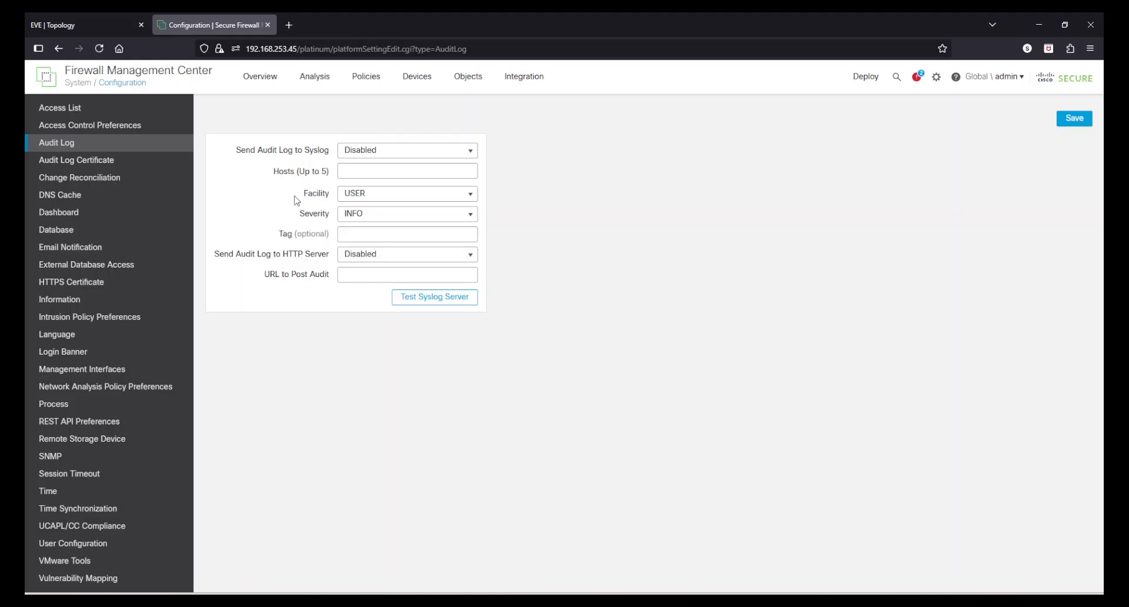
{"action": "left_click_drag", "start_coordinate": [229, 253], "coordinate": [323, 254]}
{"action": "left_click", "coordinate": [321, 253]}
Step: Enable sending the audit log to syslog, with 192.168.253.102 as the host
{"action": "left_click", "coordinate": [363, 149]}
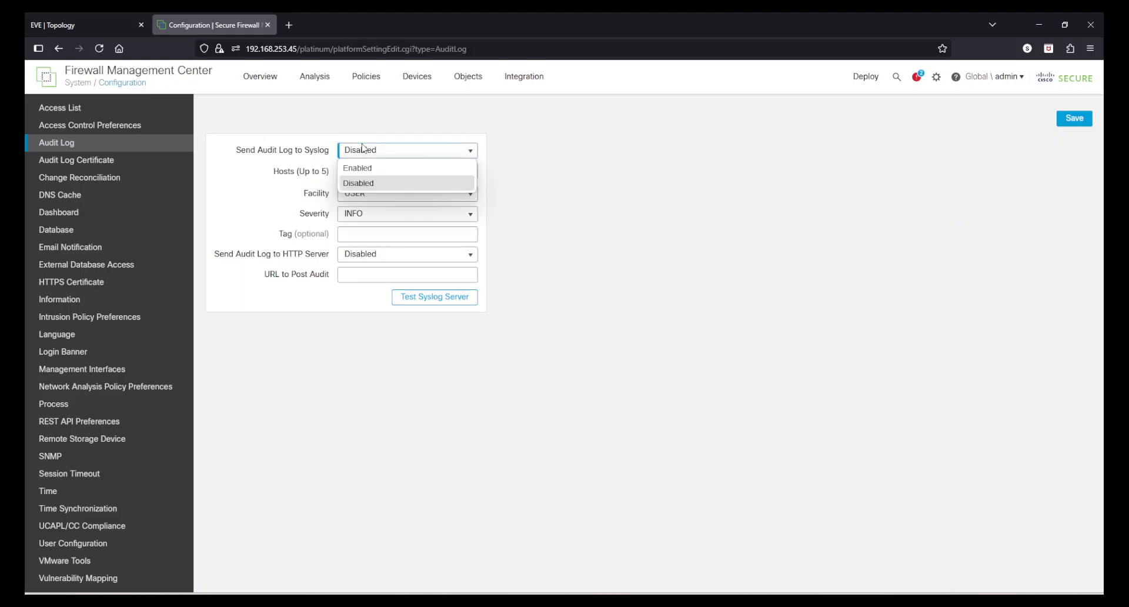
{"action": "left_click", "coordinate": [365, 168]}
{"action": "left_click", "coordinate": [366, 170]}
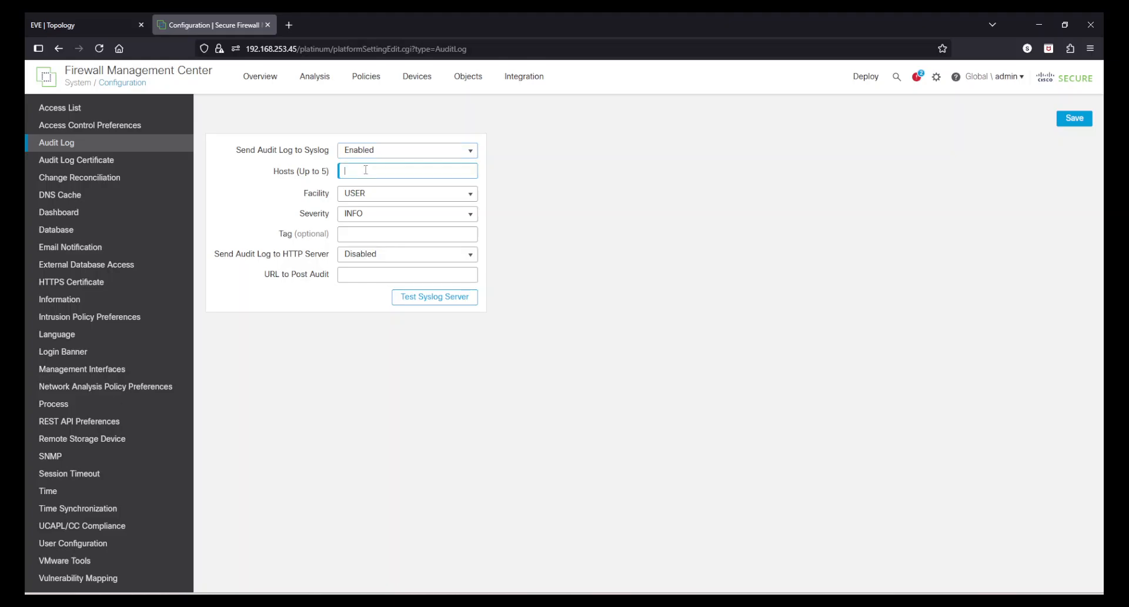
{"action": "type", "text": "192.168.253.102"}
Step: Set the audit log tag to FMC-india-Primary, and save the settings after testing the syslog server
{"action": "left_click", "coordinate": [366, 233]}
{"action": "type", "text": "F"}
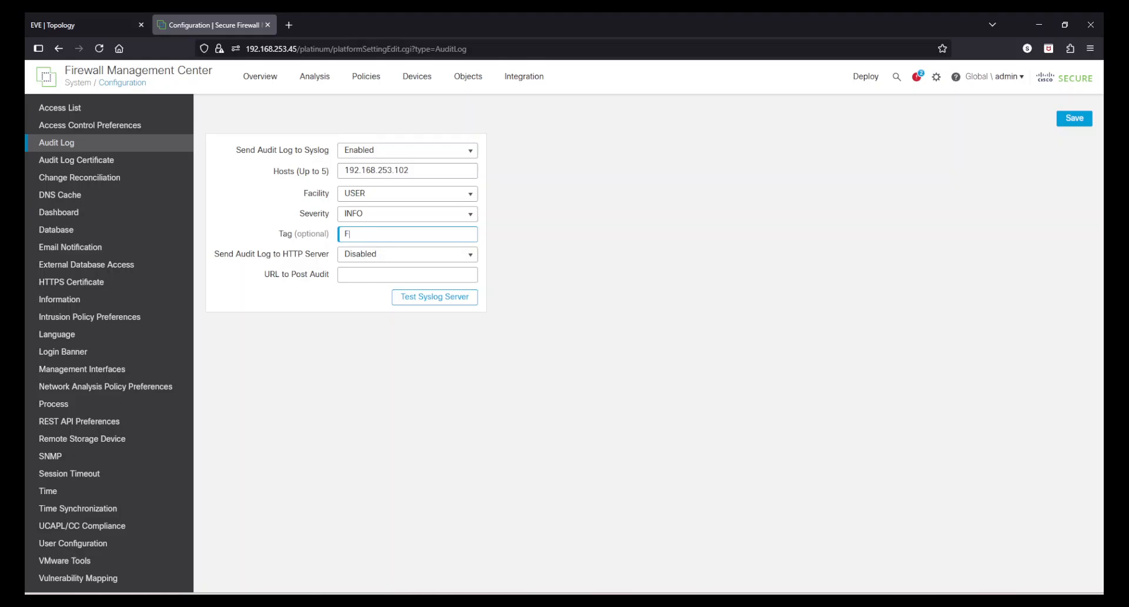
{"action": "type", "text": "MC-india-Primary"}
{"action": "left_click_drag", "start_coordinate": [441, 237], "coordinate": [344, 238]}
{"action": "left_click", "coordinate": [705, 293]}
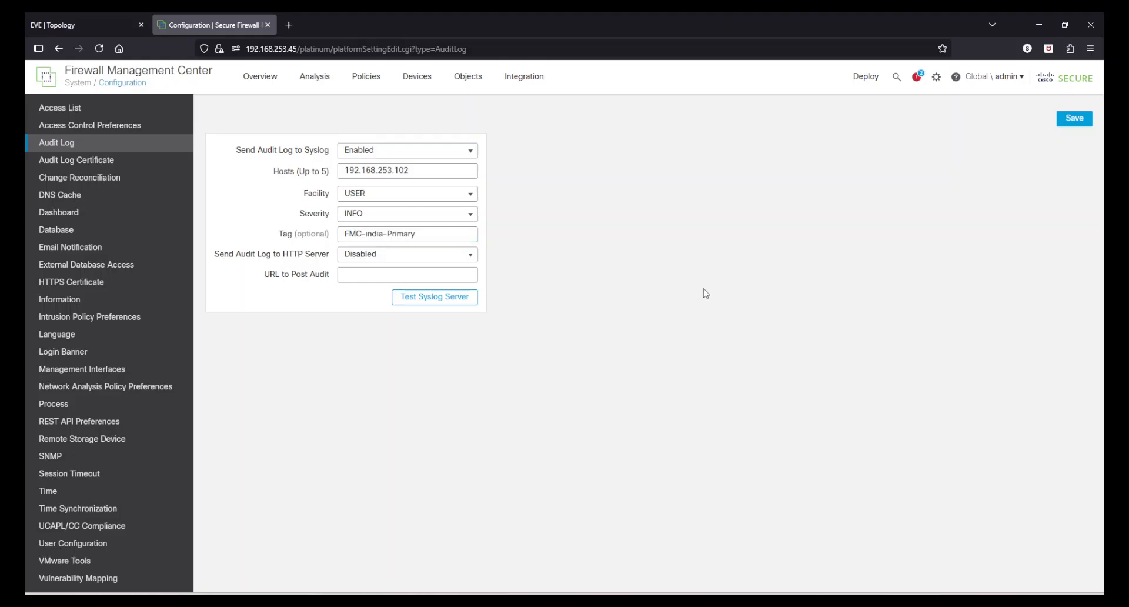
{"action": "left_click", "coordinate": [427, 300]}
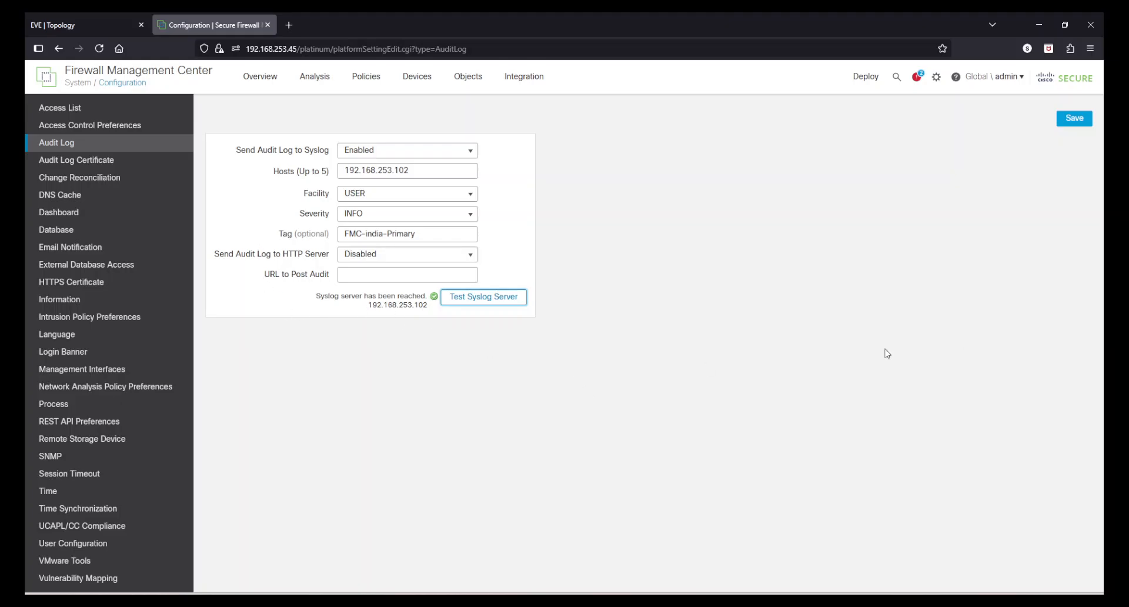
{"action": "left_click", "coordinate": [1068, 129]}
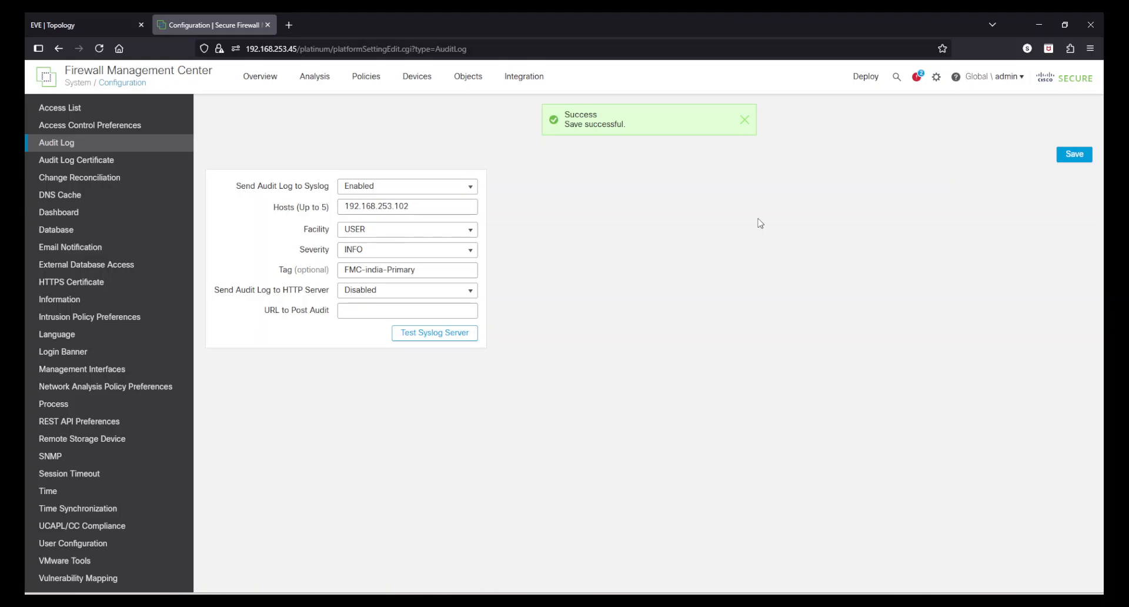
Step: Bring up the Windows 10 x64 virtual machine in VMware Workstation and widen its window to show more of the Kiwi Syslog messages
{"action": "mouse_move", "coordinate": [702, 601]}
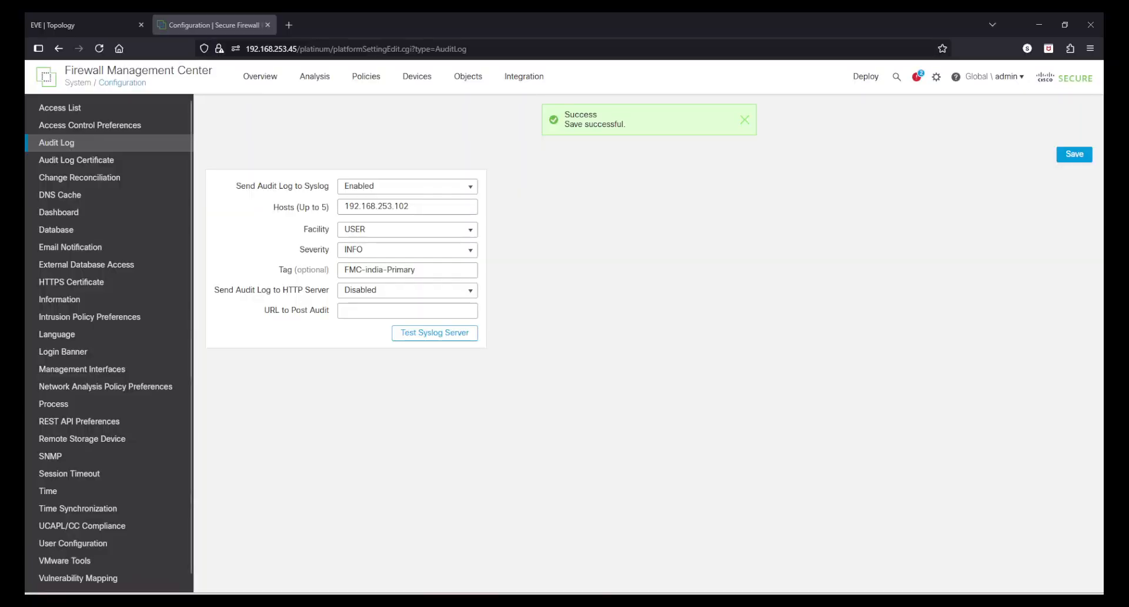
{"action": "left_click_drag", "start_coordinate": [25, 176], "coordinate": [440, 107]}
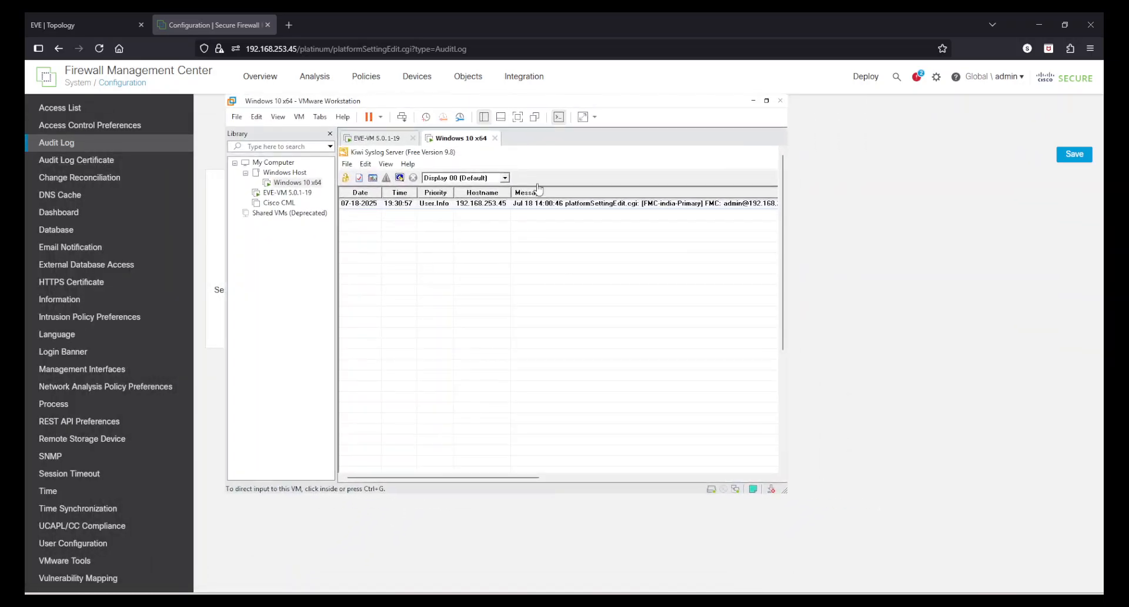
{"action": "left_click", "coordinate": [790, 423]}
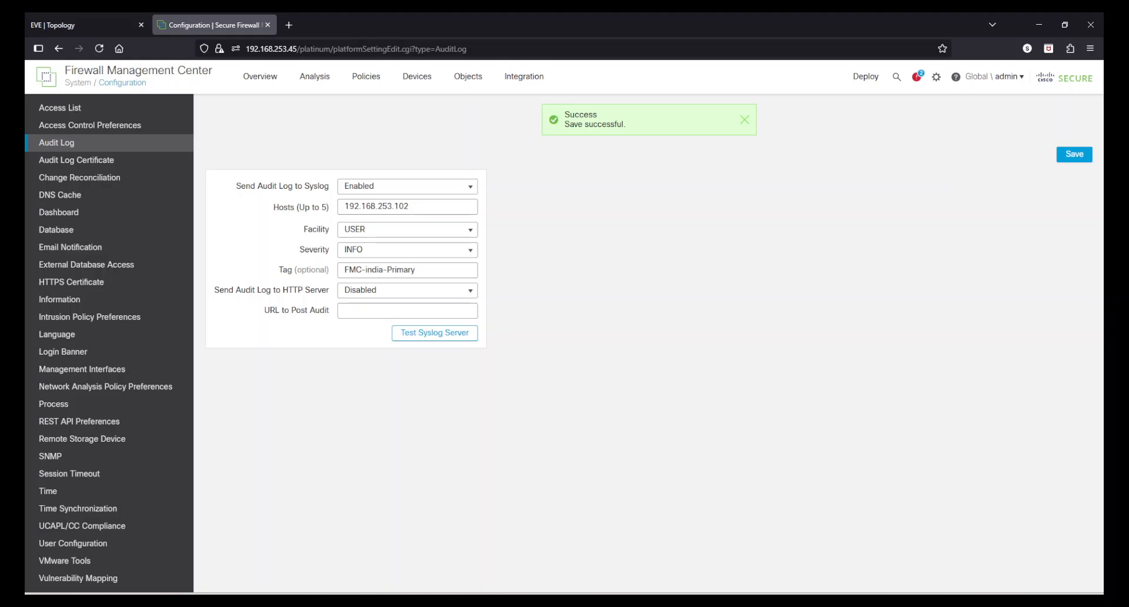
{"action": "left_click", "coordinate": [704, 602]}
{"action": "left_click", "coordinate": [860, 523]}
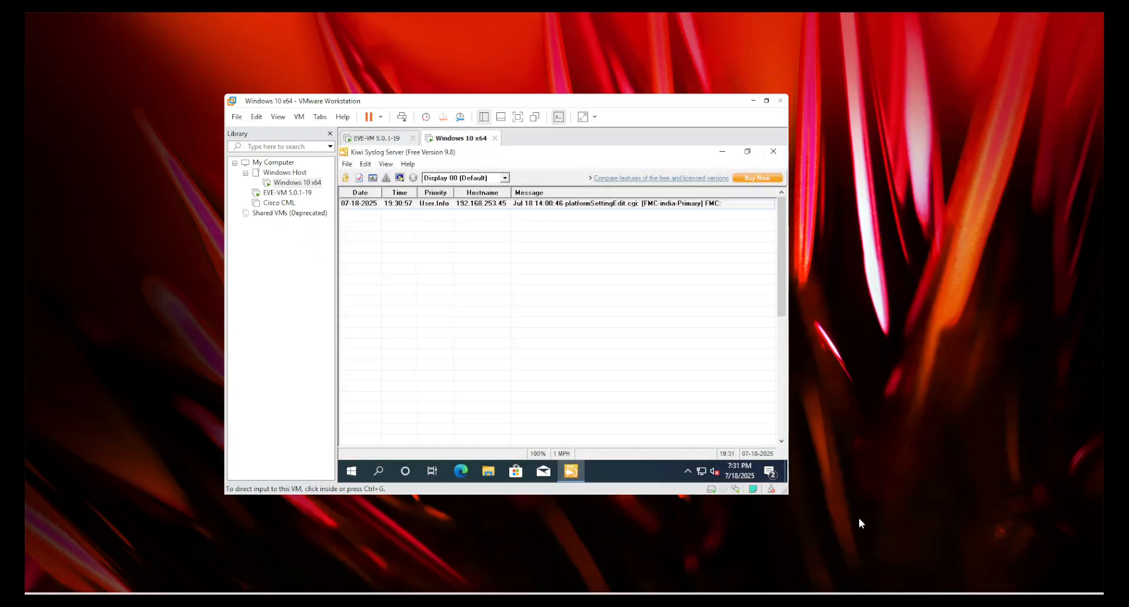
{"action": "left_click_drag", "start_coordinate": [788, 387], "coordinate": [946, 388]}
{"action": "left_click", "coordinate": [1033, 360]}
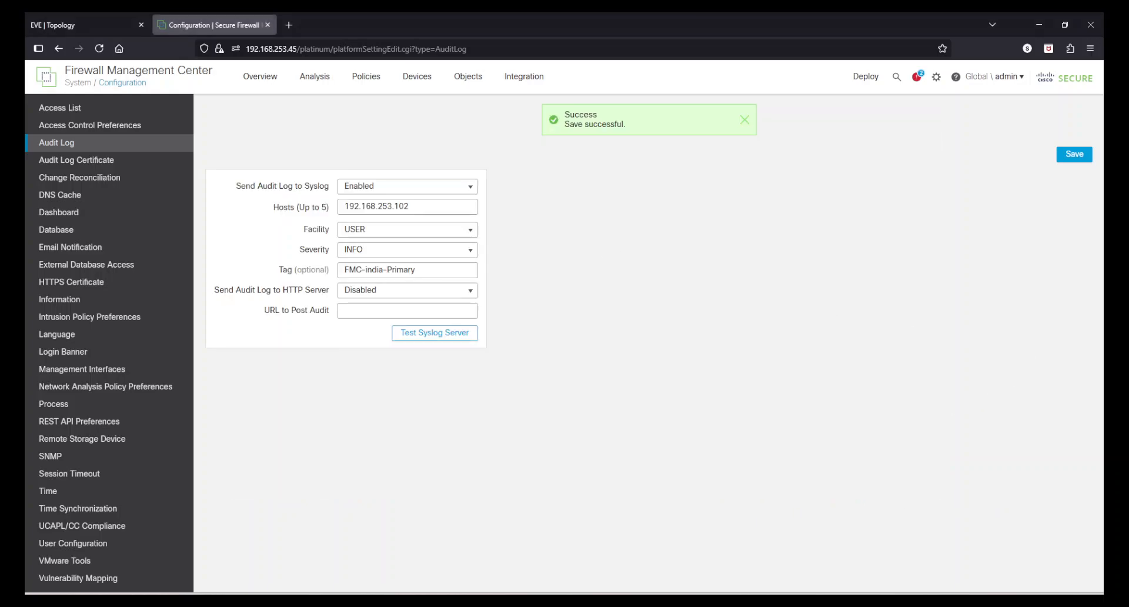
Step: Check the tag in the audit message received by Kiwi Syslog Server, and return to Firewall Management Center
{"action": "mouse_move", "coordinate": [704, 602]}
{"action": "left_click", "coordinate": [857, 523]}
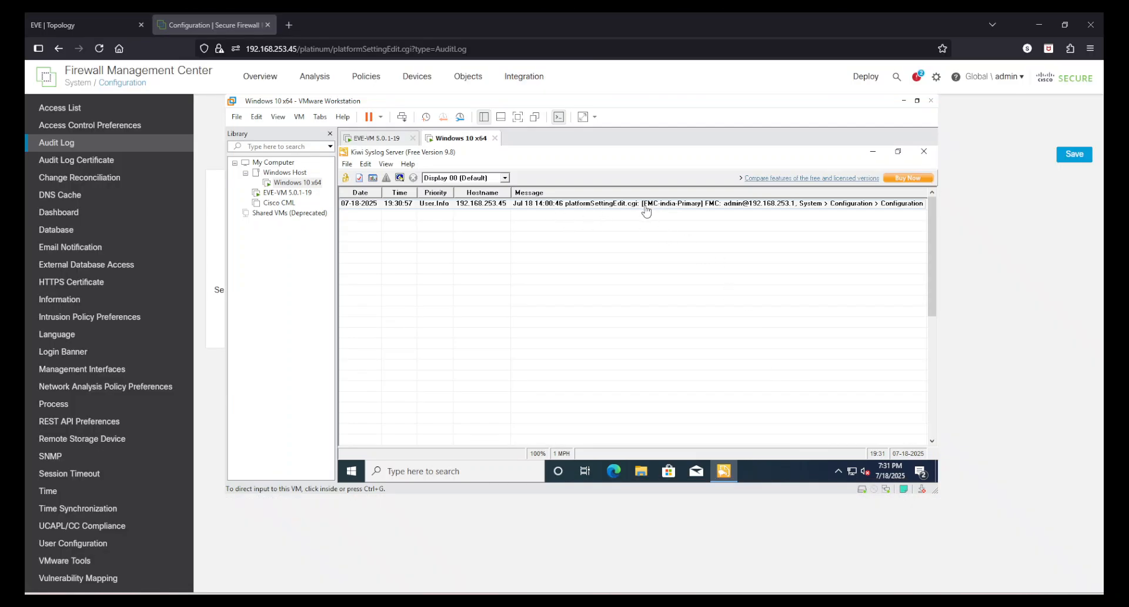
{"action": "left_click", "coordinate": [687, 205]}
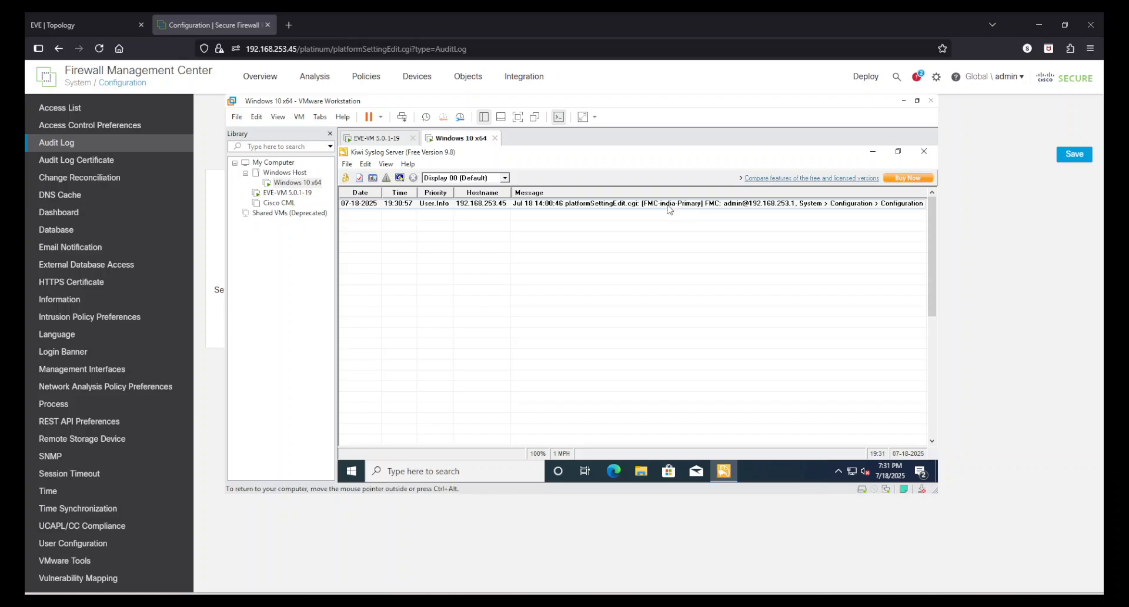
{"action": "left_click", "coordinate": [1015, 368]}
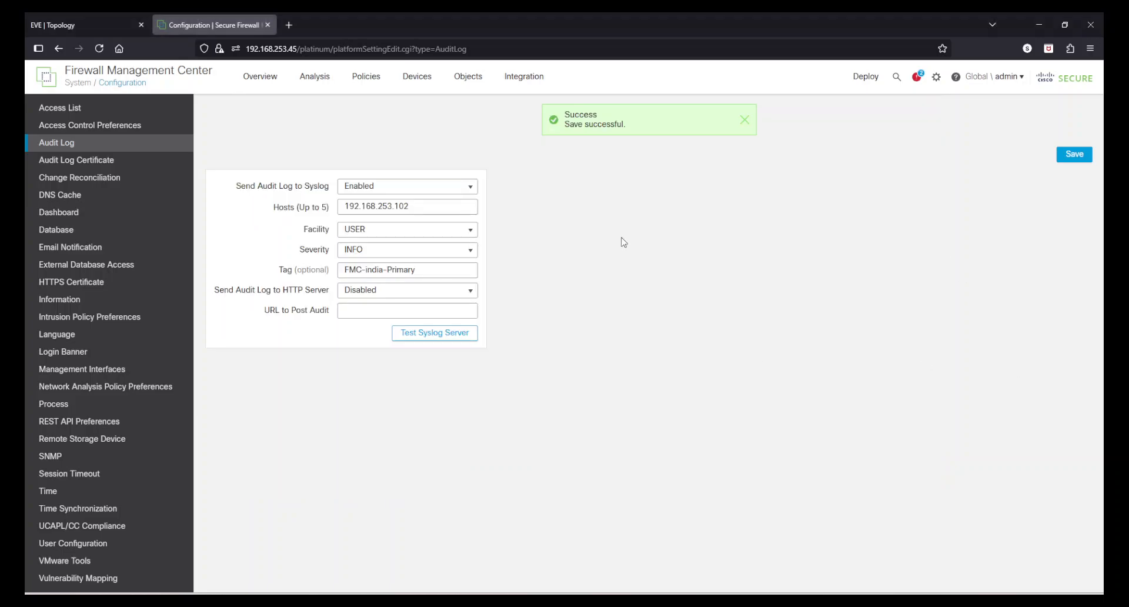
Step: Open the audit log certificate settings and enable TLS, mutual authentication and fetching of the CRL
{"action": "left_click", "coordinate": [100, 166]}
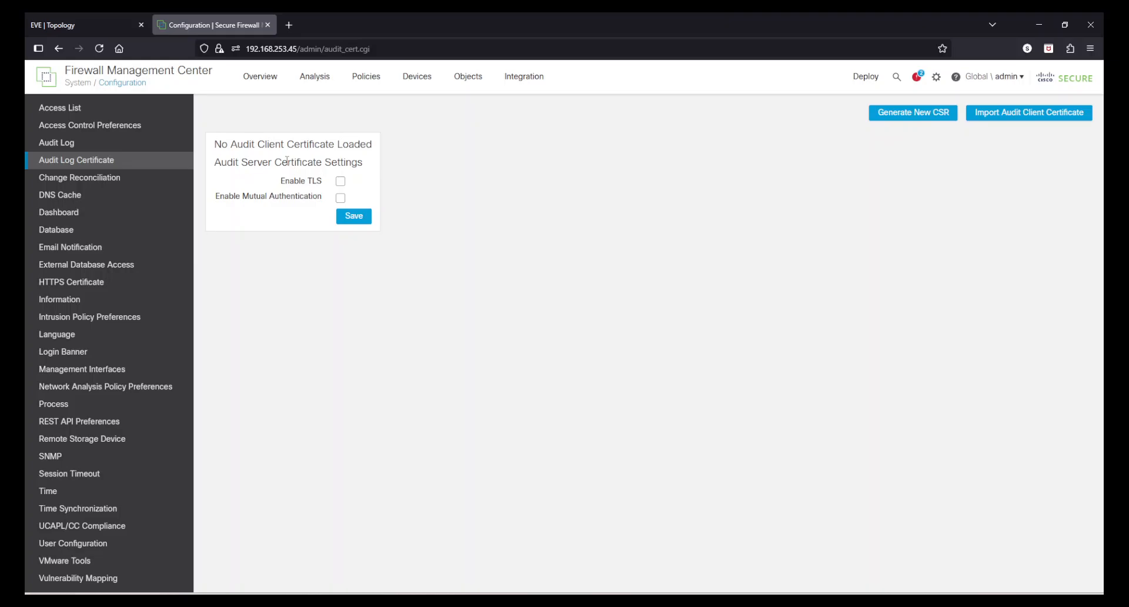
{"action": "left_click", "coordinate": [341, 182]}
{"action": "left_click", "coordinate": [340, 198]}
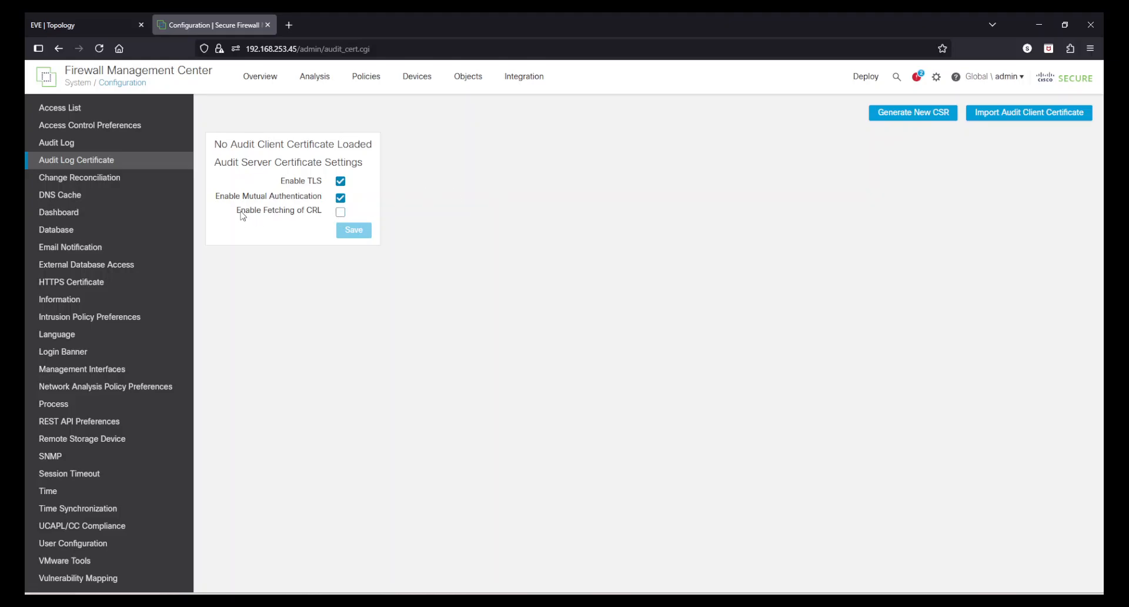
{"action": "left_click_drag", "start_coordinate": [241, 216], "coordinate": [316, 214]}
{"action": "left_click", "coordinate": [340, 211]}
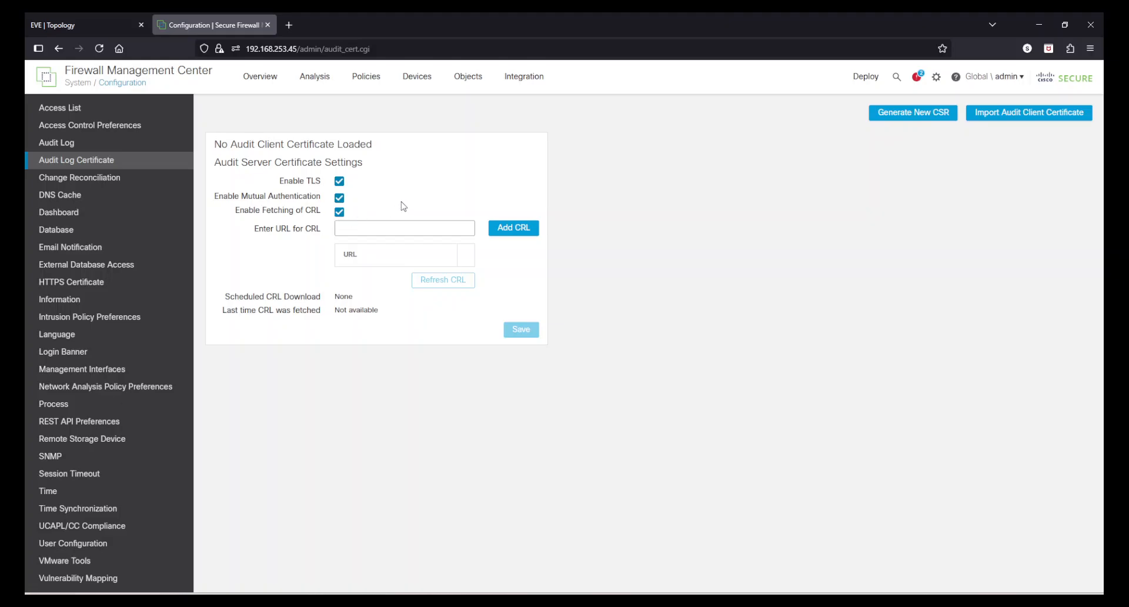
{"action": "left_click", "coordinate": [362, 231]}
Step: Review the scheduled CRL download and last fetch fields, and disable TLS and mutual authentication again
{"action": "left_click_drag", "start_coordinate": [225, 298], "coordinate": [356, 302]}
{"action": "left_click", "coordinate": [325, 310]}
{"action": "left_click_drag", "start_coordinate": [227, 313], "coordinate": [254, 298]}
{"action": "left_click", "coordinate": [378, 311]}
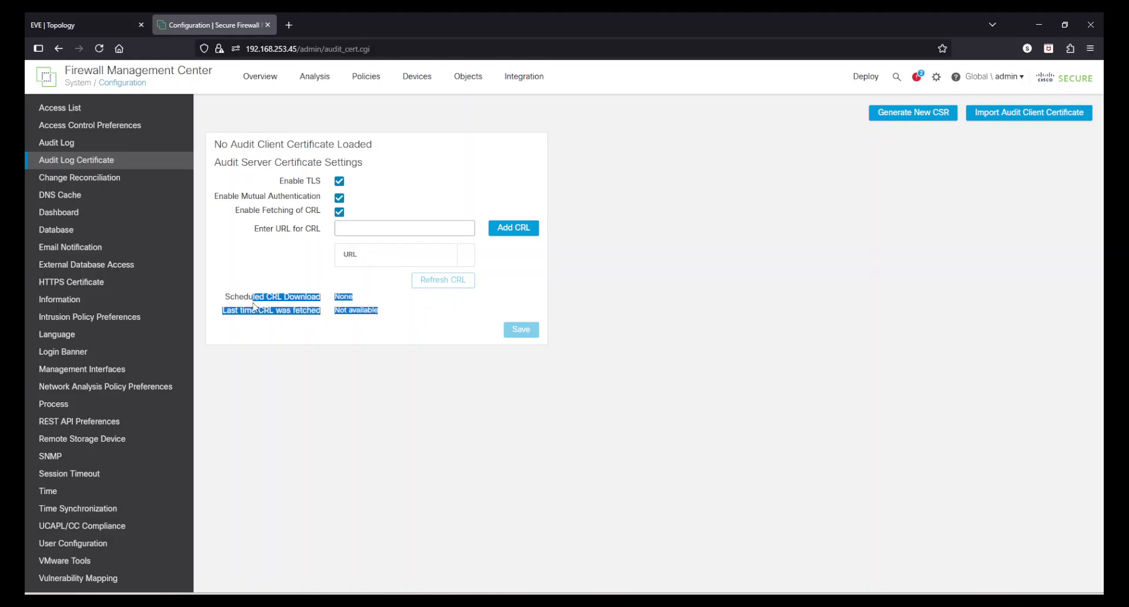
{"action": "left_click", "coordinate": [493, 379]}
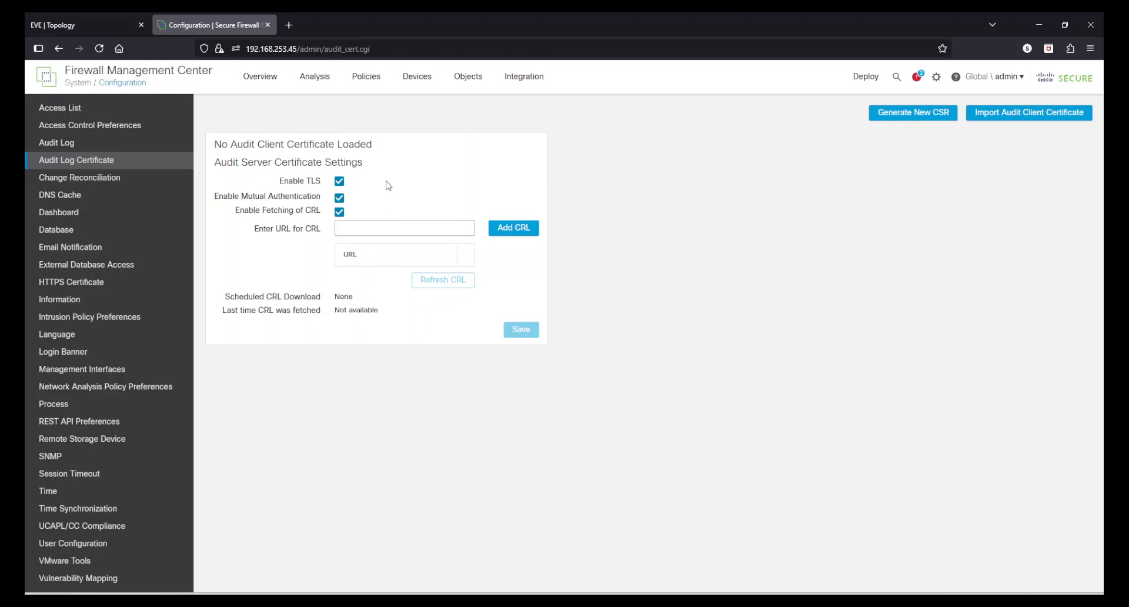
{"action": "left_click", "coordinate": [339, 182]}
{"action": "left_click", "coordinate": [341, 199]}
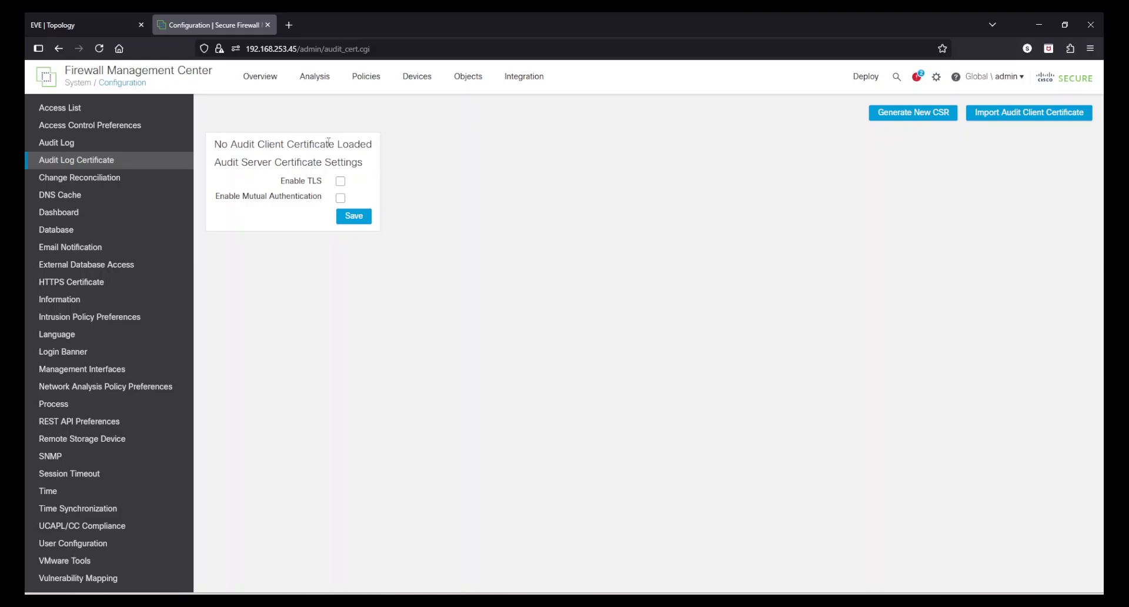
Step: Check the audit client certificate status, view the fields for generating a certificate signing request, and close the form without generating one
{"action": "mouse_move", "coordinate": [215, 144]}
{"action": "left_mouse_down"}
{"action": "mouse_move", "coordinate": [378, 154]}
{"action": "mouse_move", "coordinate": [212, 147]}
{"action": "left_mouse_up"}
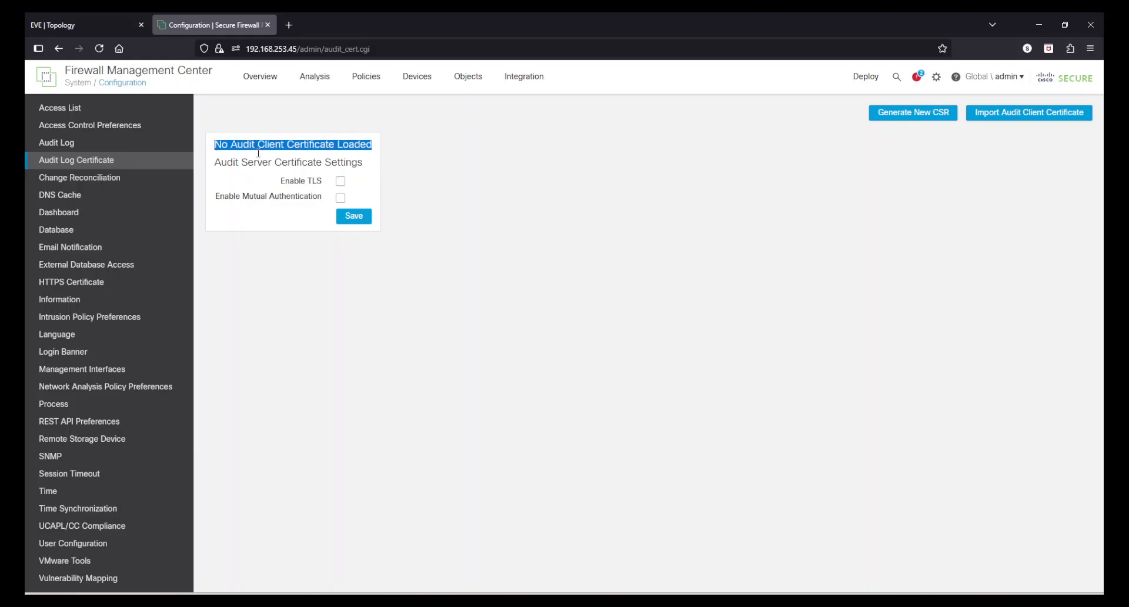
{"action": "left_click", "coordinate": [560, 217]}
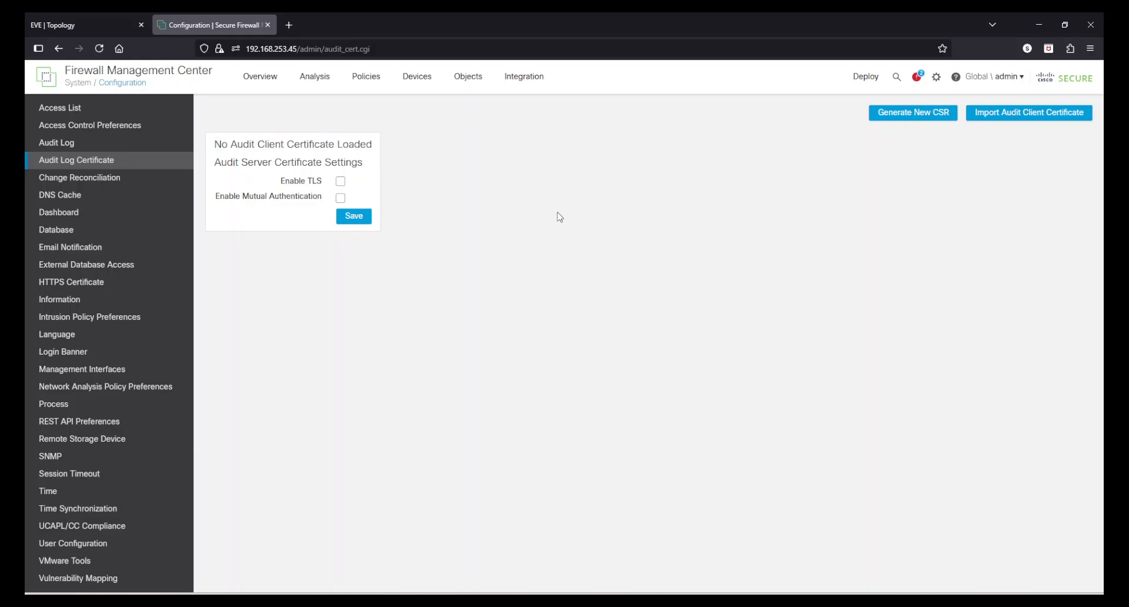
{"action": "left_click", "coordinate": [910, 115]}
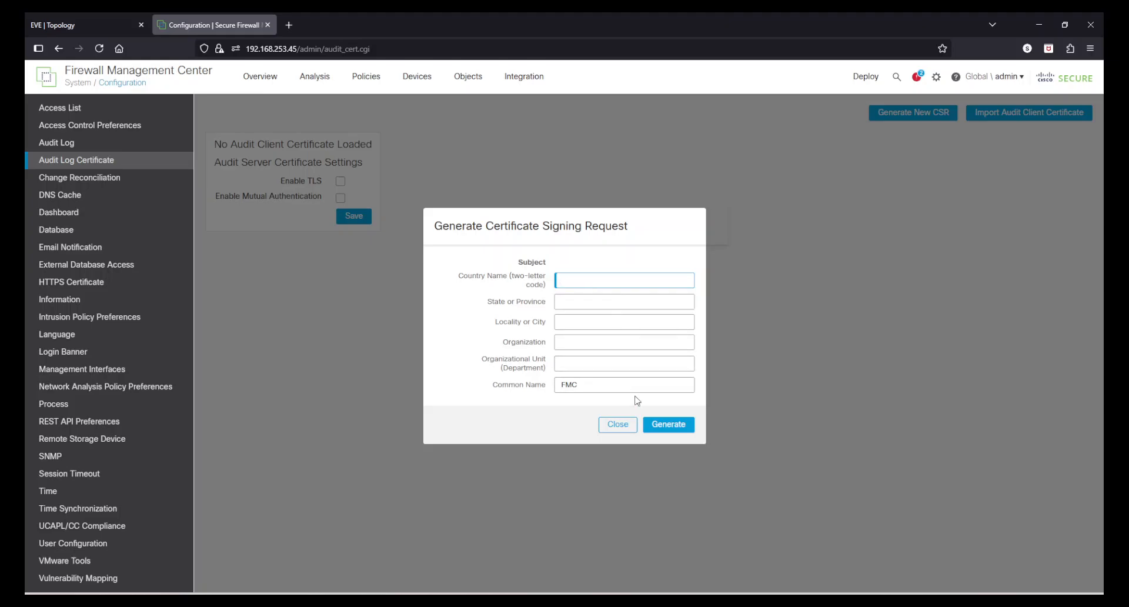
{"action": "left_click", "coordinate": [617, 424]}
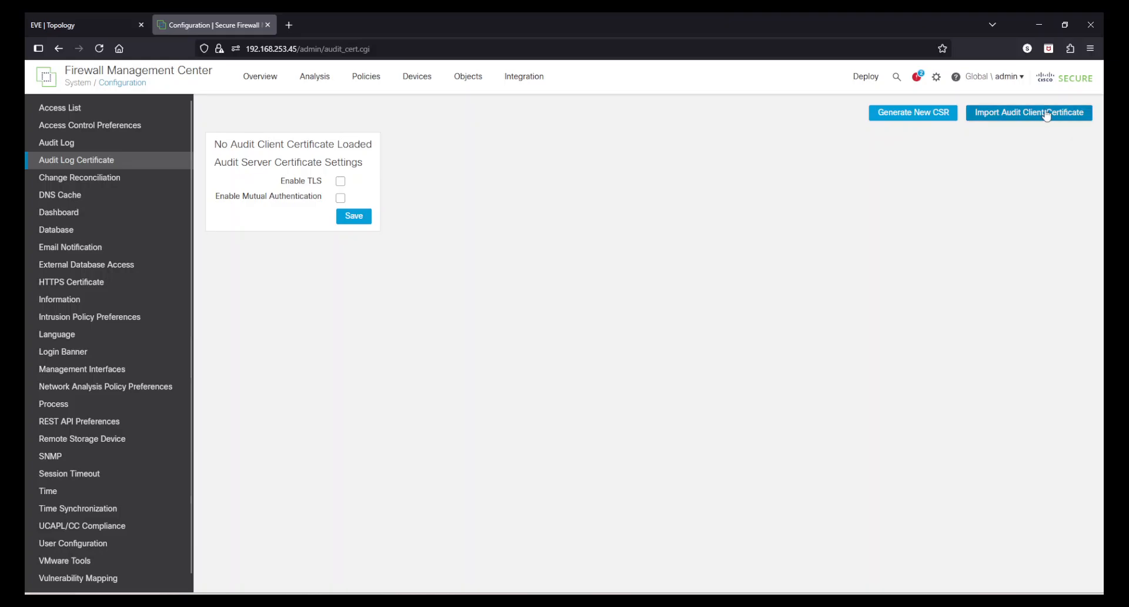
Step: View the client certificate, private key and certificate chain fields for importing an audit client certificate, and cancel the import
{"action": "left_click", "coordinate": [1076, 114]}
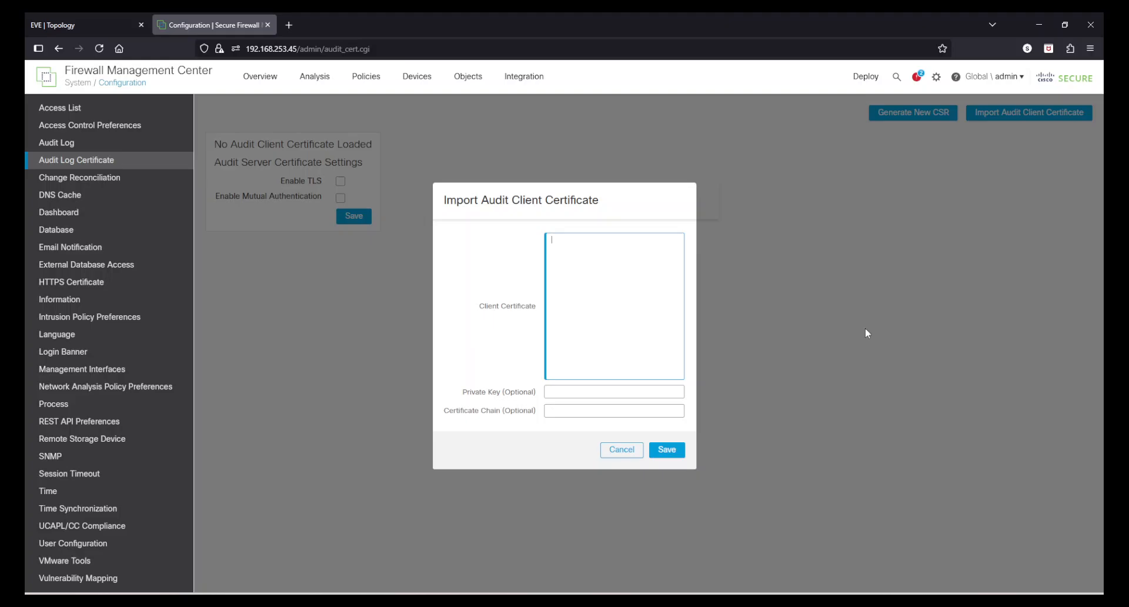
{"action": "left_click", "coordinate": [567, 392]}
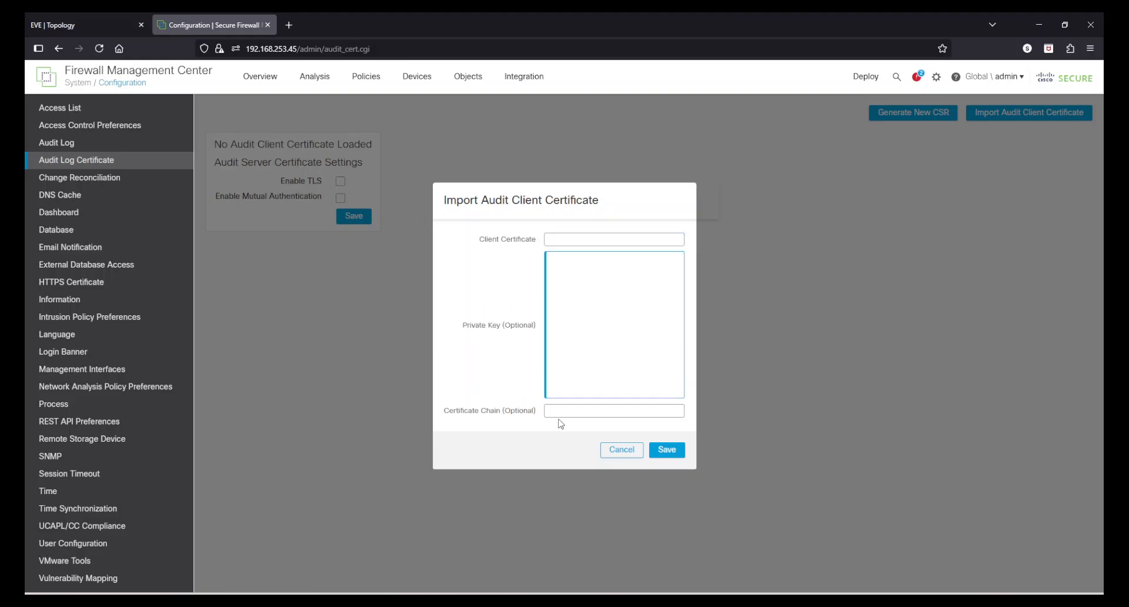
{"action": "left_click", "coordinate": [560, 412]}
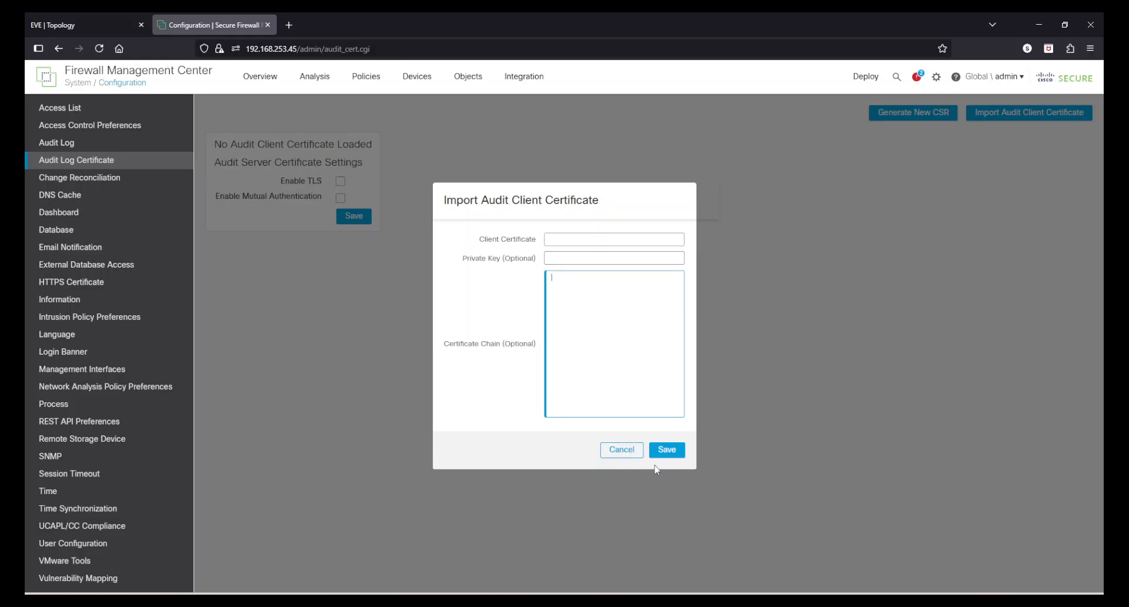
{"action": "left_click", "coordinate": [619, 450]}
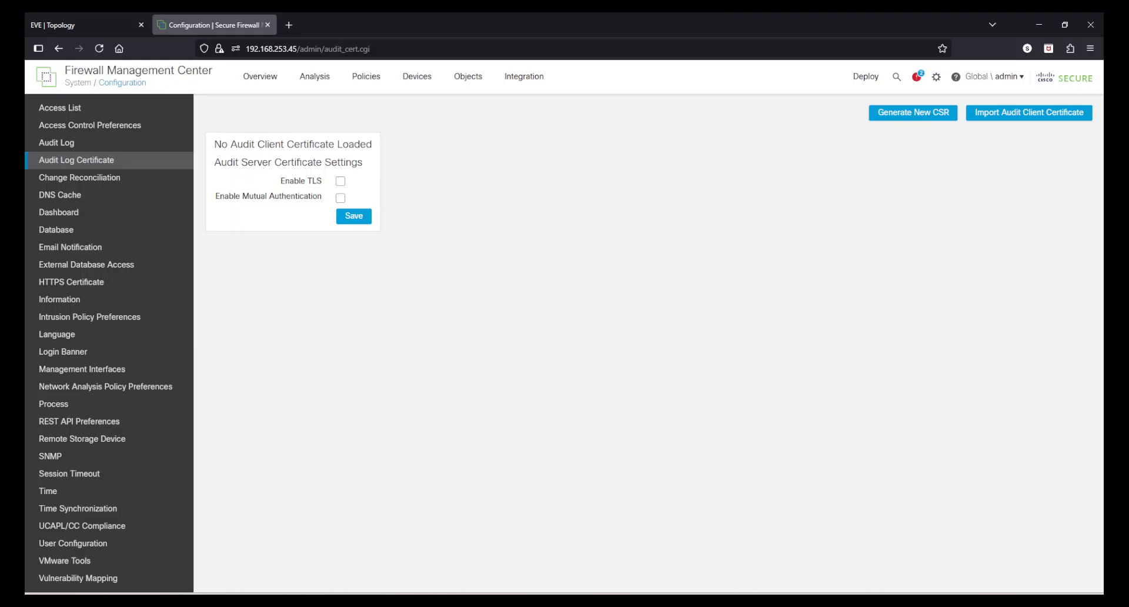
Step: Switch to Kiwi Syslog Server in the Windows 10 x64 virtual machine and check for new audit messages from the FMC
{"action": "mouse_move", "coordinate": [729, 601]}
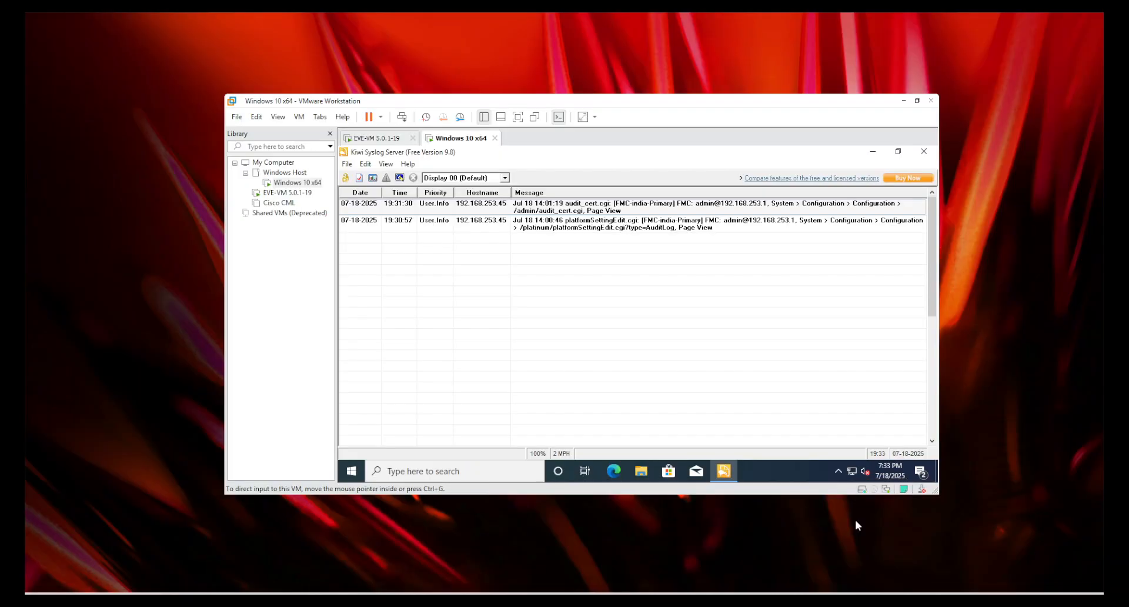
{"action": "left_click", "coordinate": [855, 520]}
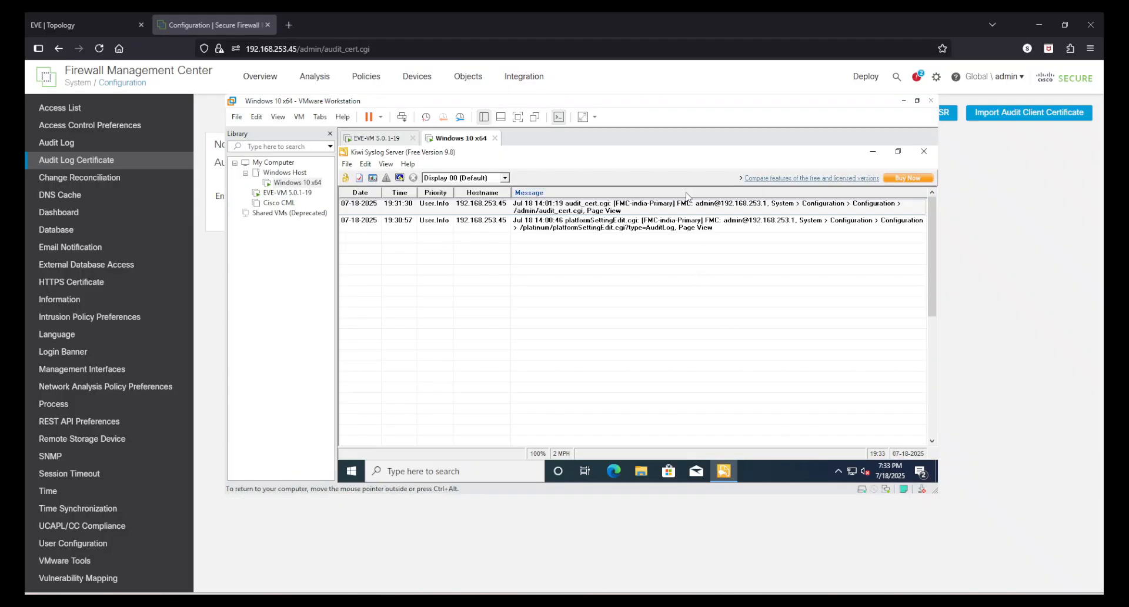
Step: Examine the latest audit messages from the FMC in Kiwi Syslog Server, and return to the Firewall Management Center
{"action": "left_click", "coordinate": [684, 211]}
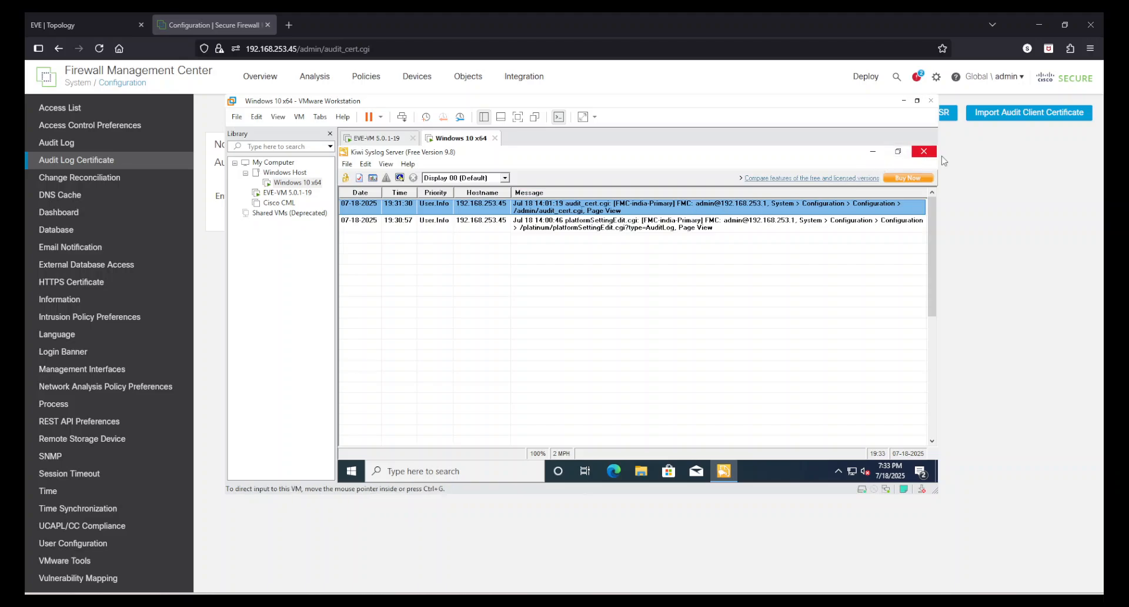
{"action": "left_click", "coordinate": [529, 301]}
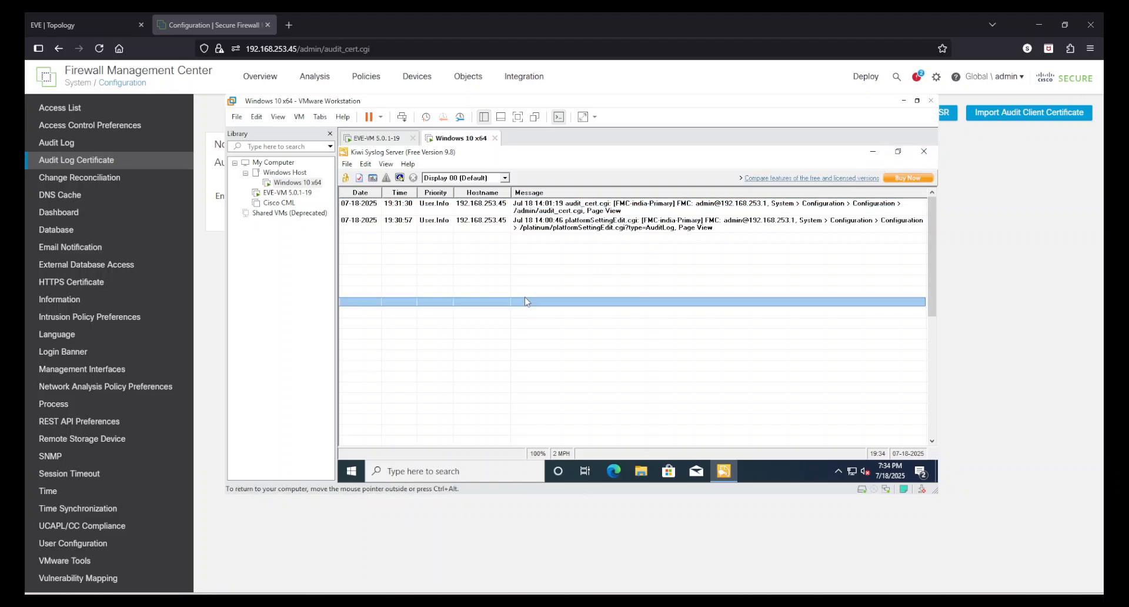
{"action": "left_click", "coordinate": [1036, 243]}
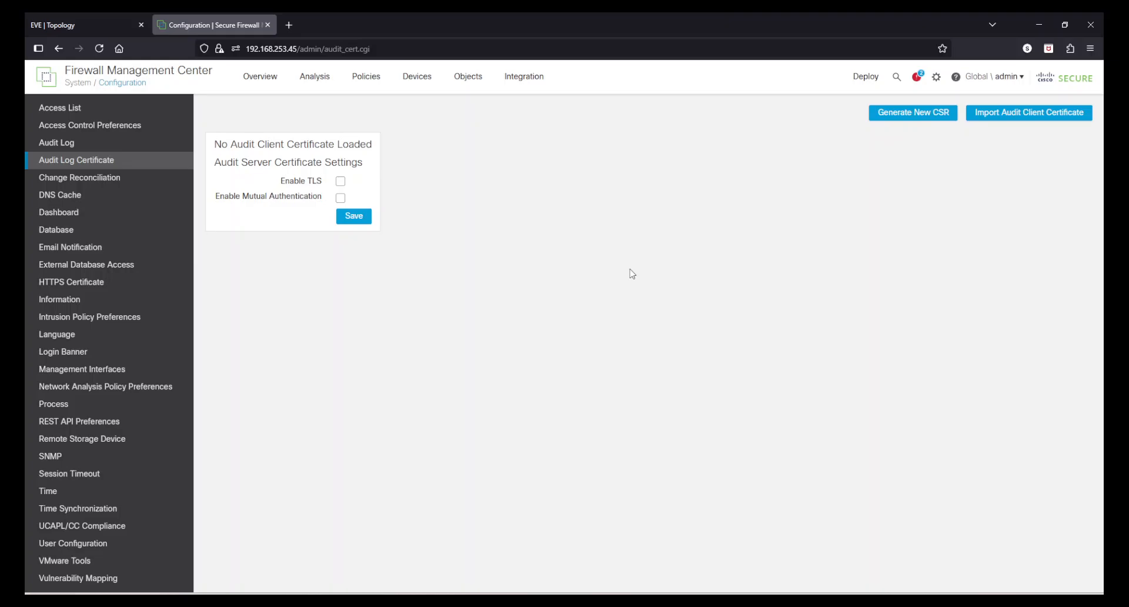
Step: Review the email notification settings and the mail relay requirement in the change reconciliation settings
{"action": "left_click", "coordinate": [91, 263]}
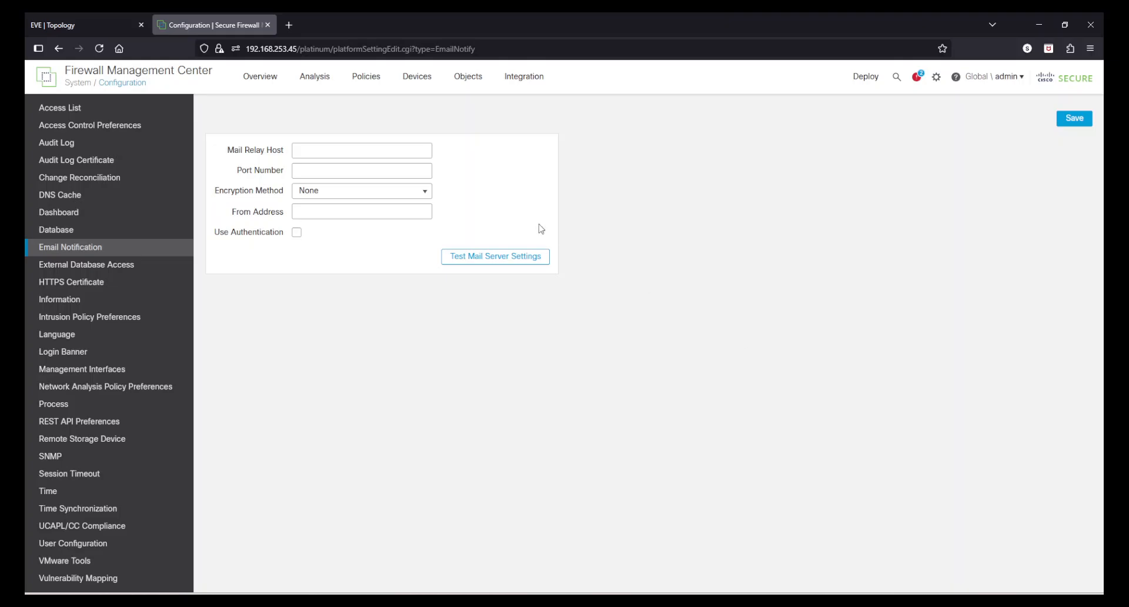
{"action": "left_click", "coordinate": [95, 178]}
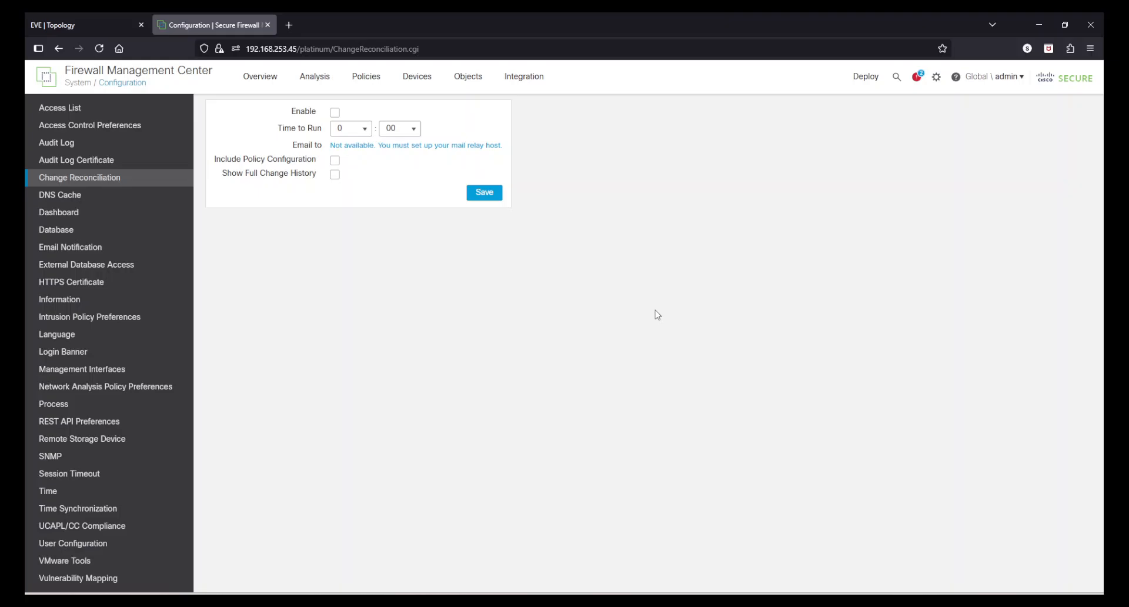
Step: Set the mail relay host in the email notification settings to 192.168.253.102
{"action": "left_click", "coordinate": [90, 248]}
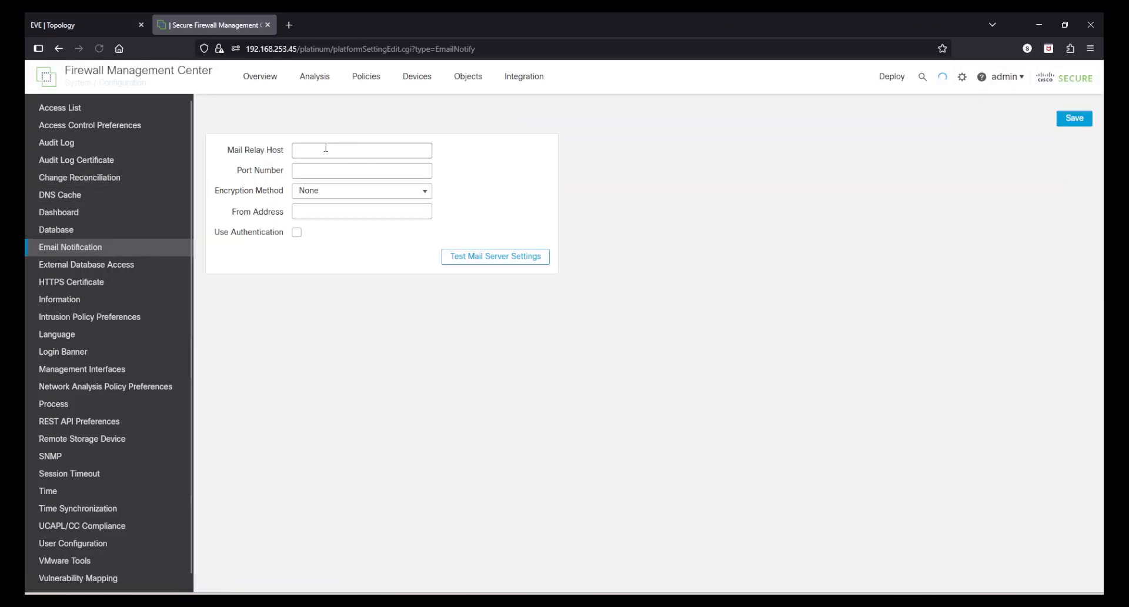
{"action": "left_click", "coordinate": [325, 147]}
{"action": "type", "text": "192."}
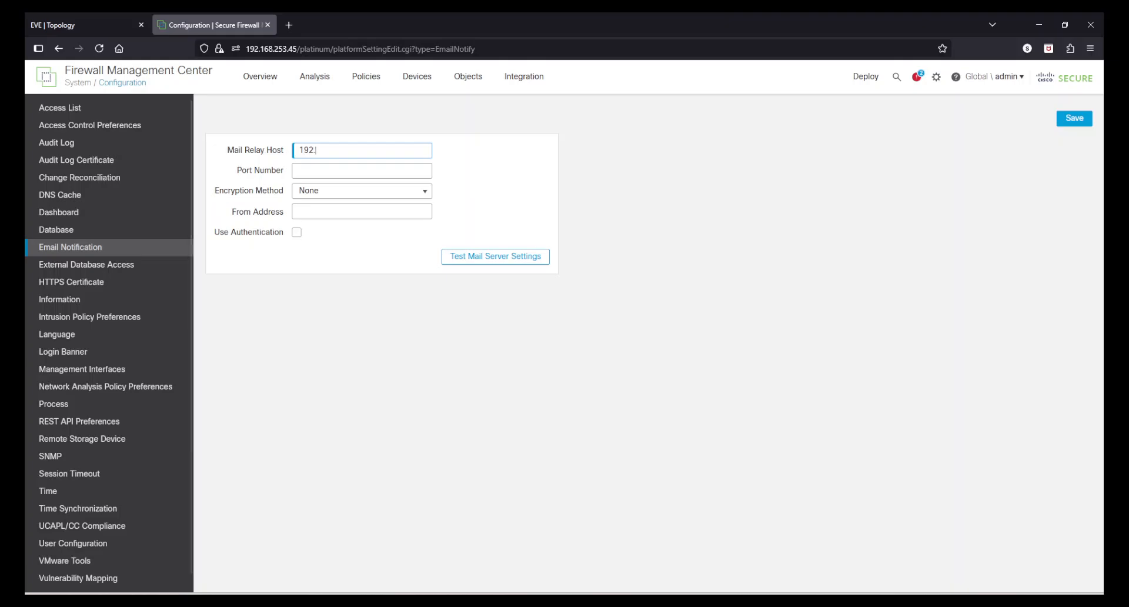
{"action": "type", "text": "168.253.102"}
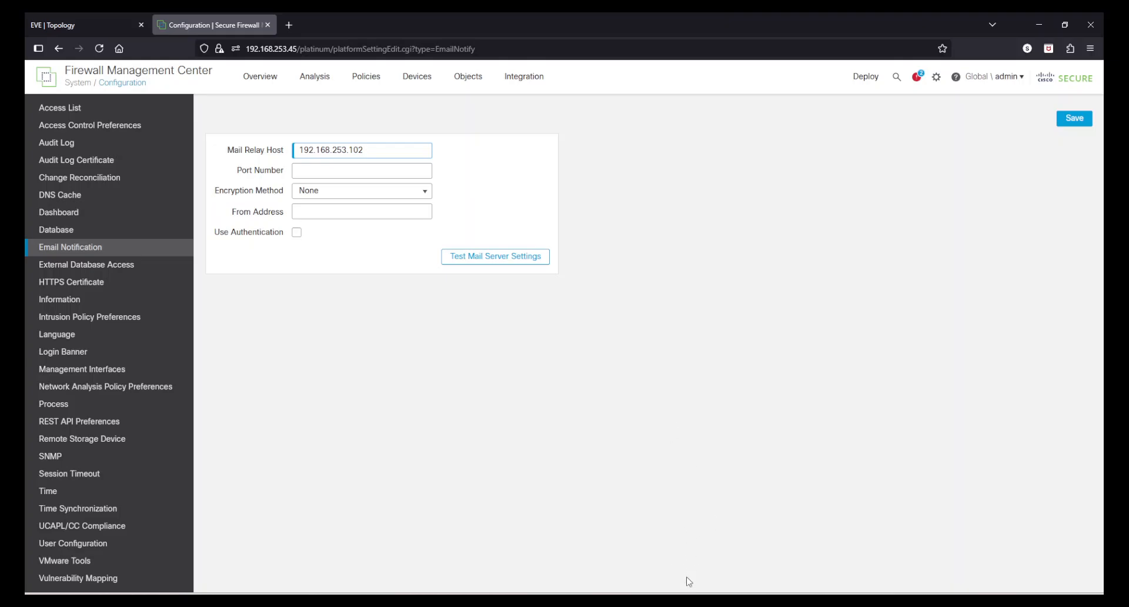
Step: Switch to the Windows 10 x64 virtual machine and open Axigen WebMail at 127.0.0.1 in Edge, accepting the untrusted certificate
{"action": "mouse_move", "coordinate": [702, 592]}
{"action": "left_click", "coordinate": [836, 517]}
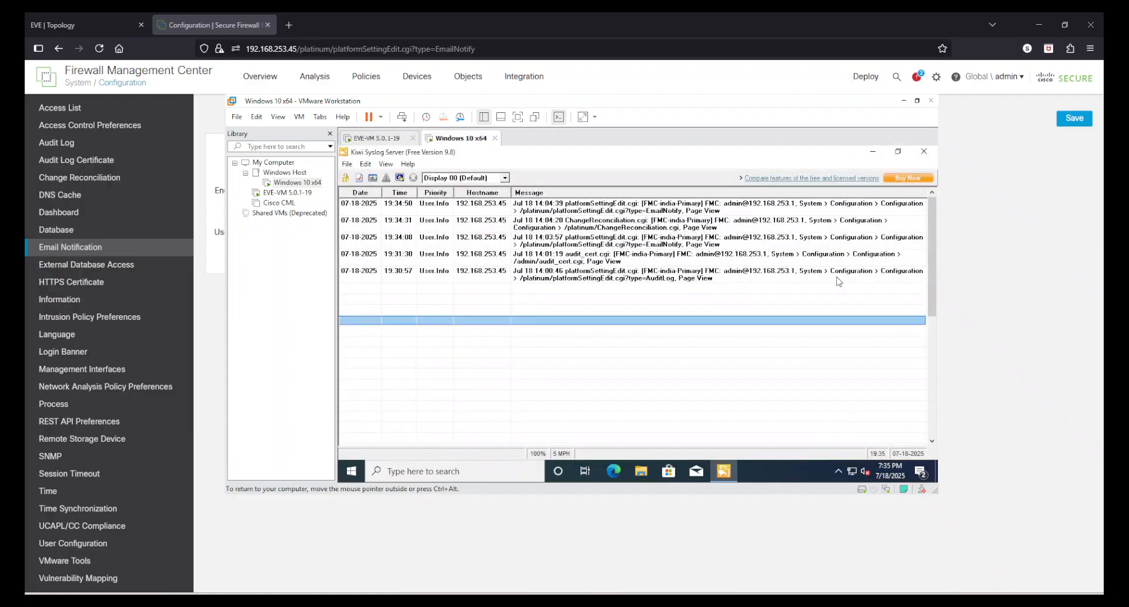
{"action": "left_click", "coordinate": [879, 154]}
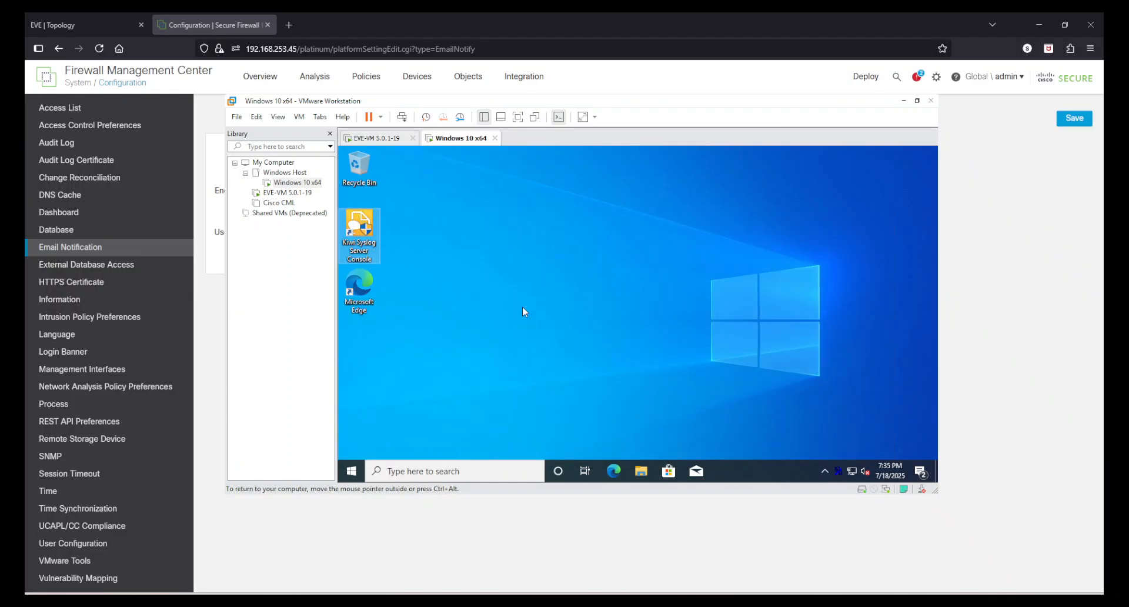
{"action": "left_click", "coordinate": [615, 471]}
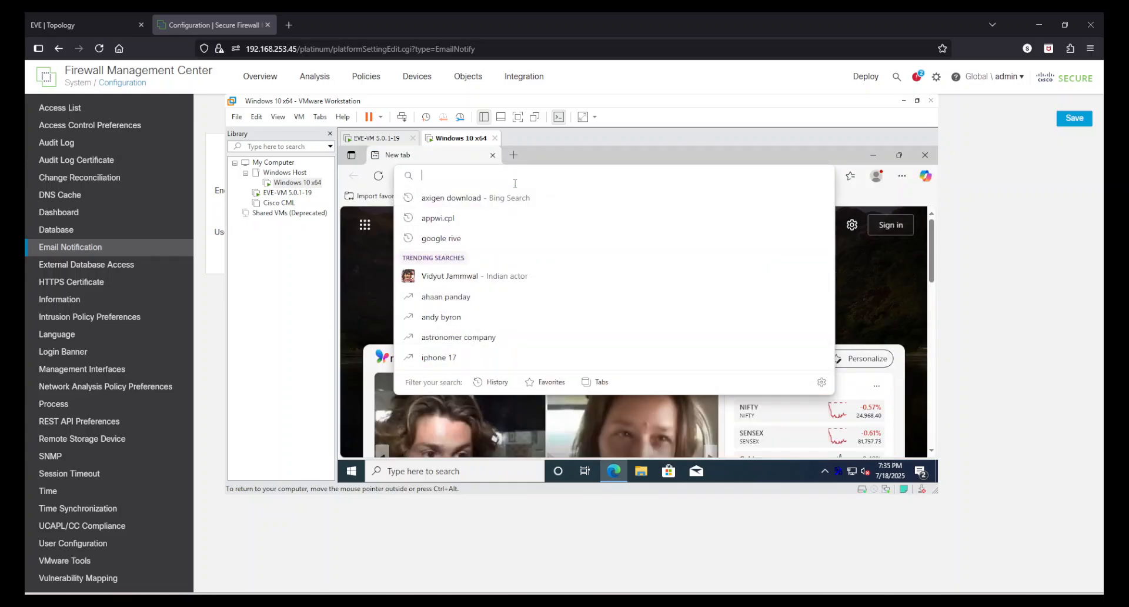
{"action": "type", "text": "27.0.0.1"}
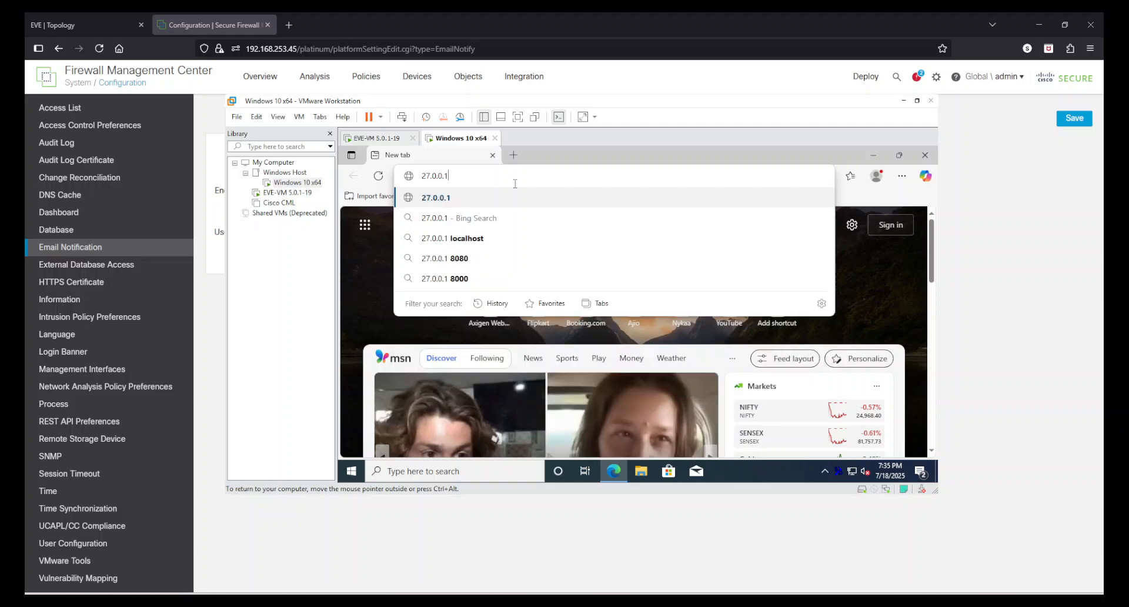
{"action": "type", "text": "1"}
{"action": "key", "text": "Return"}
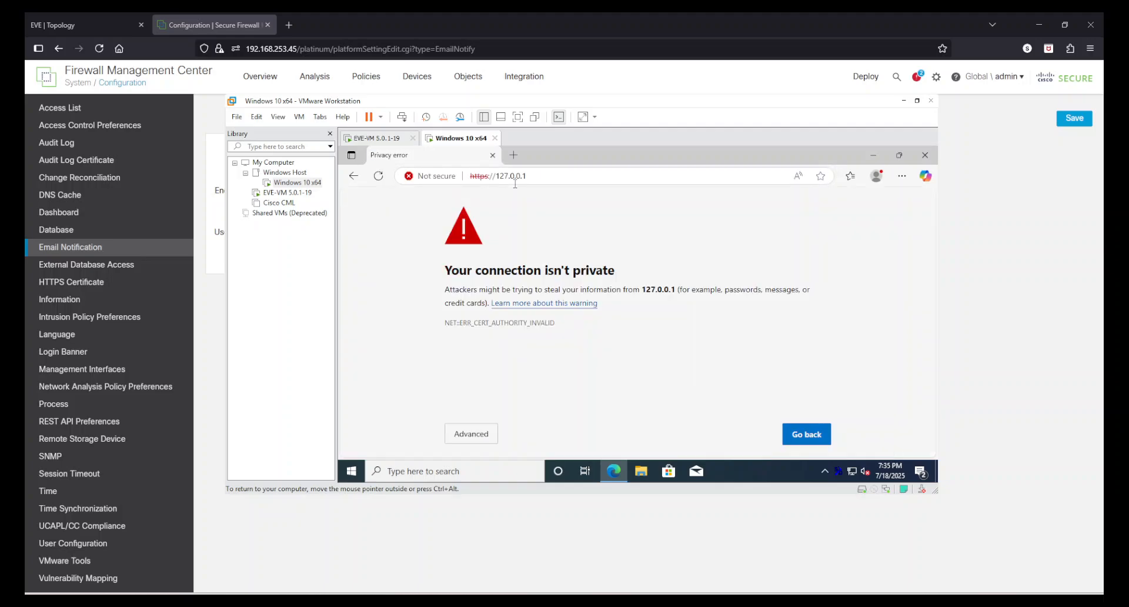
{"action": "left_click", "coordinate": [477, 434]}
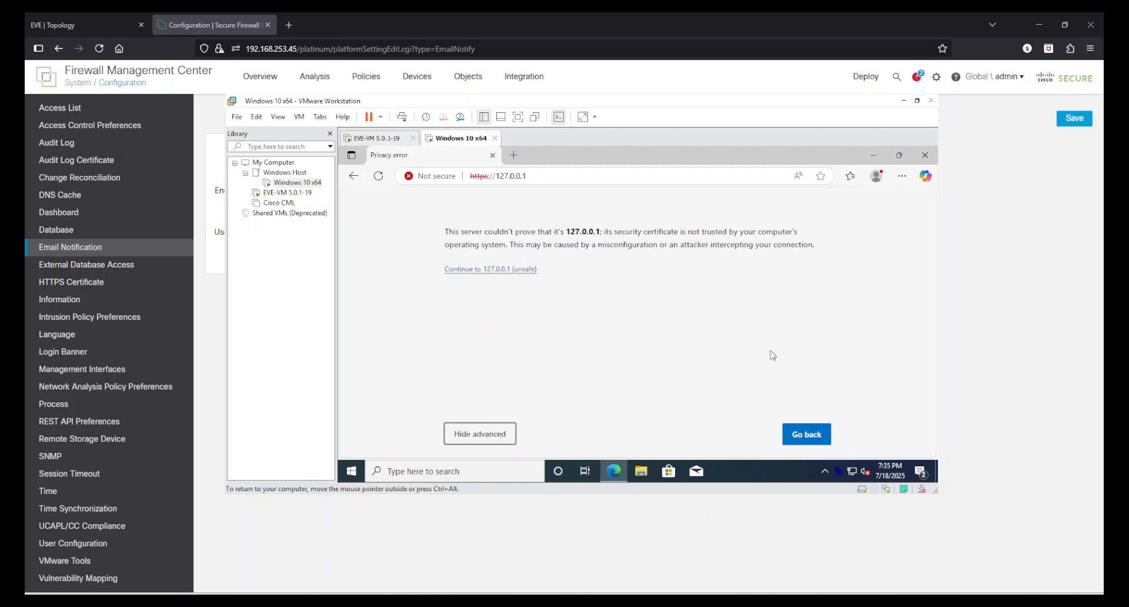
{"action": "left_click", "coordinate": [478, 270]}
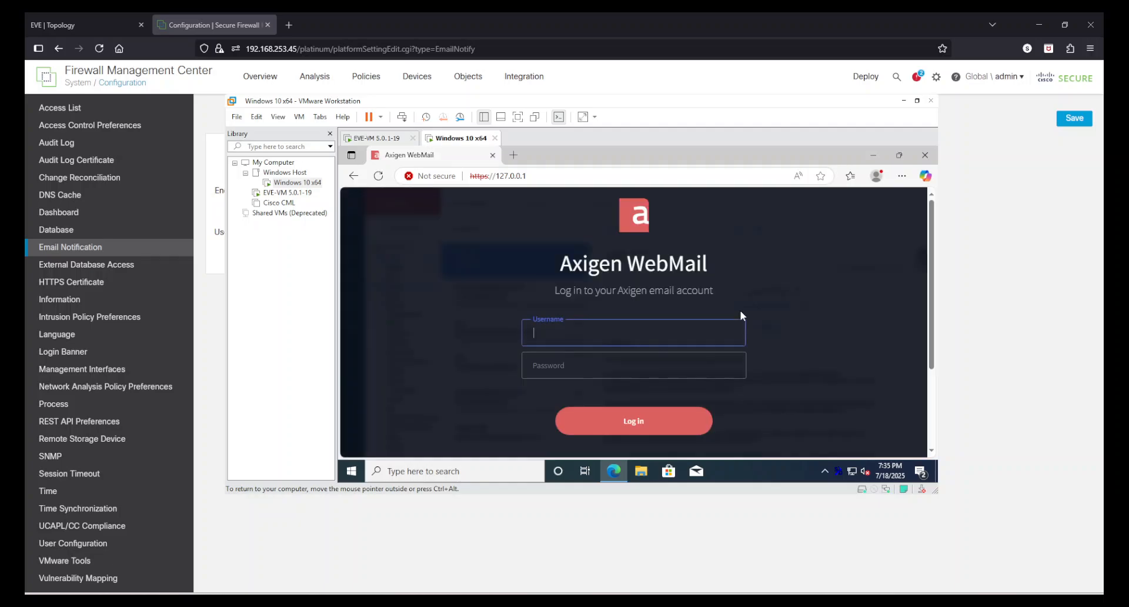
Step: Log in to Axigen WebMail with the security team's e-mail and account password, and decline saving the password in the browser
{"action": "type", "text": "Security.Team@test"}
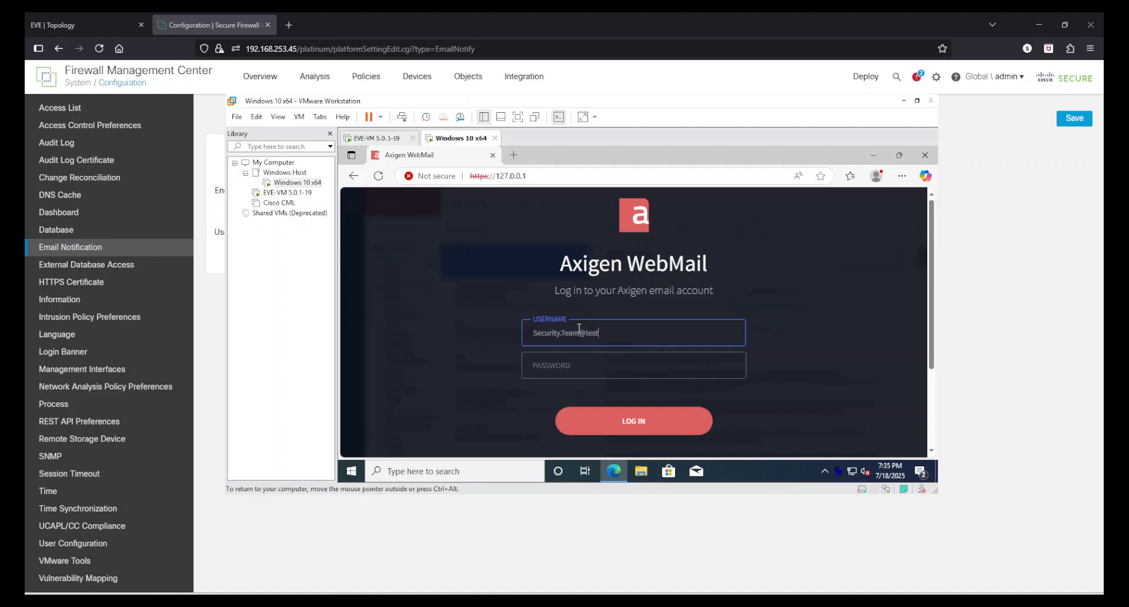
{"action": "type", "text": ".lab"}
{"action": "key", "text": "Tab"}
{"action": "type", "text": "******"}
{"action": "key", "text": "Return"}
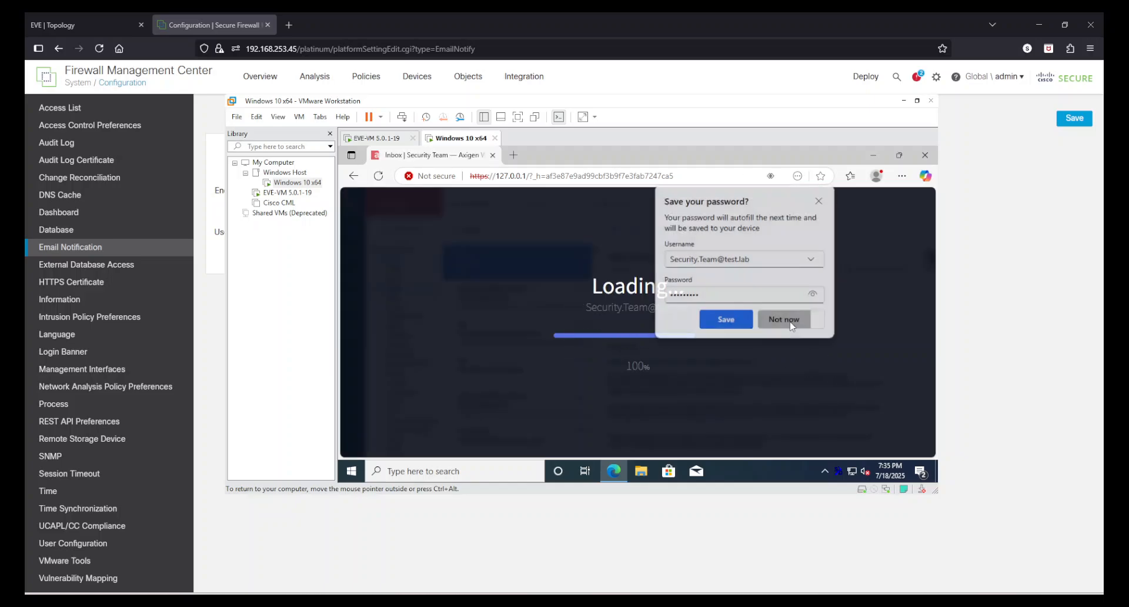
{"action": "left_click", "coordinate": [785, 323]}
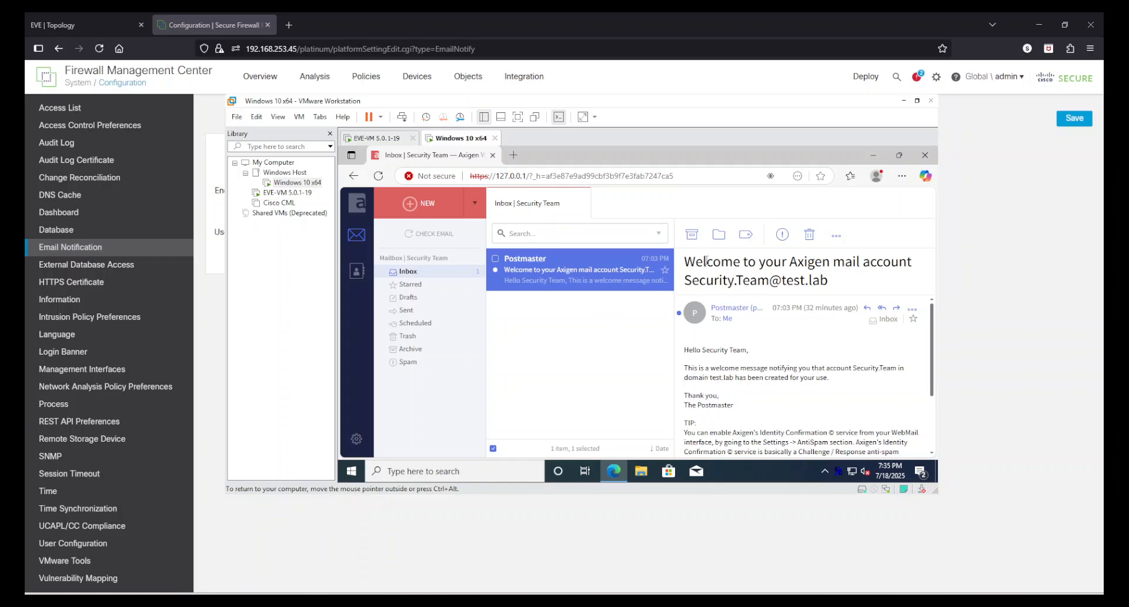
Step: Delete the Postmaster welcome message from the inbox and return to the Firewall Management Center
{"action": "left_click", "coordinate": [809, 235]}
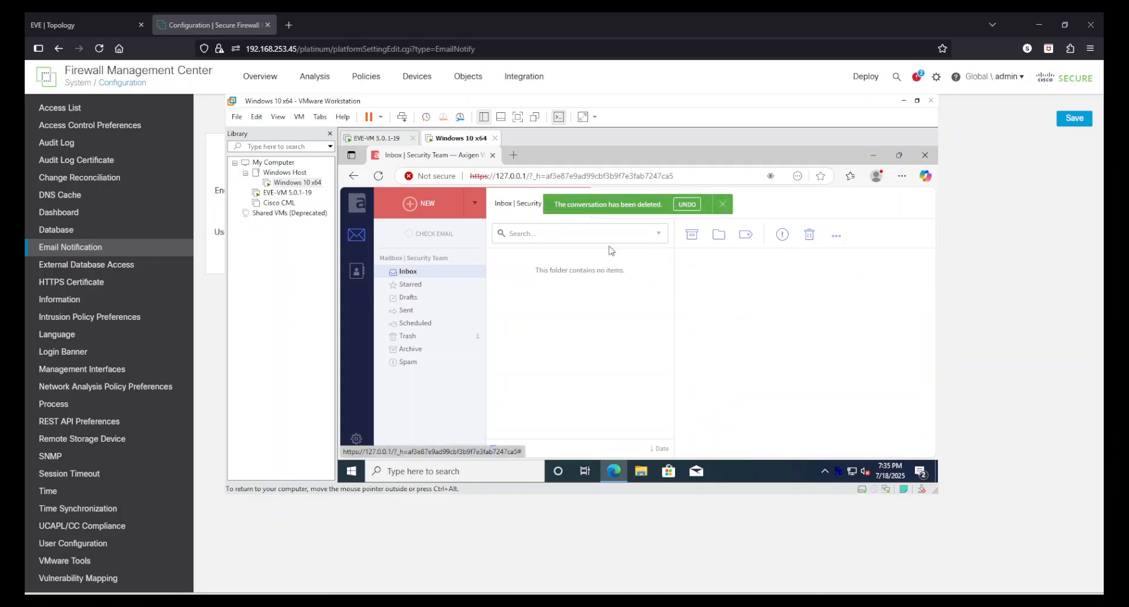
{"action": "left_click", "coordinate": [994, 294]}
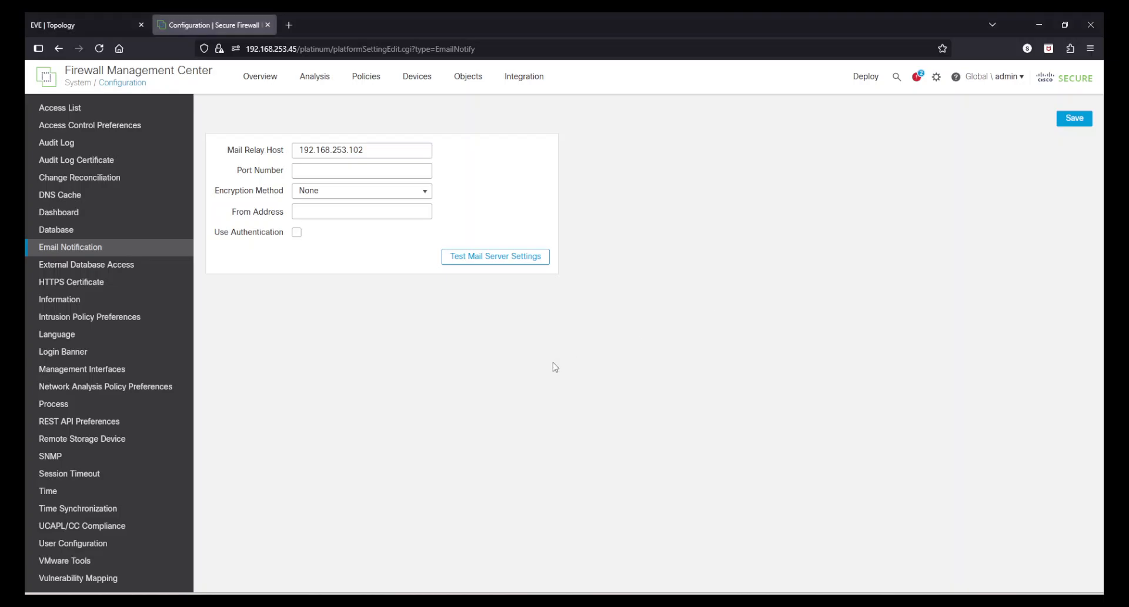
Step: Set the mail relay port number to 25 and the encryption method to TLS
{"action": "left_click", "coordinate": [321, 172]}
{"action": "left_click", "coordinate": [341, 191]}
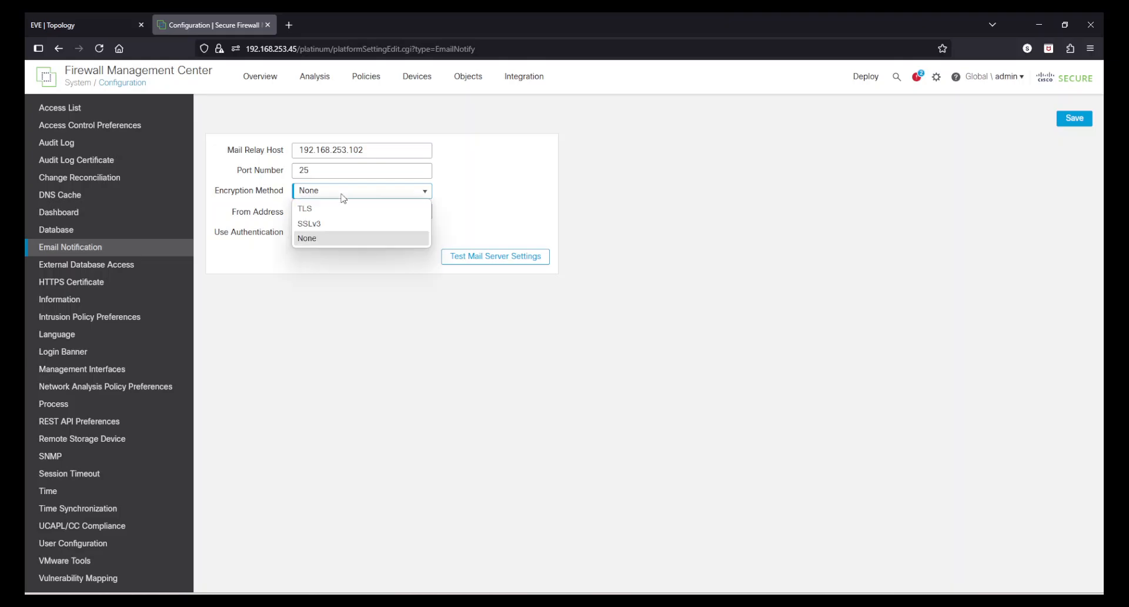
{"action": "left_click", "coordinate": [344, 214]}
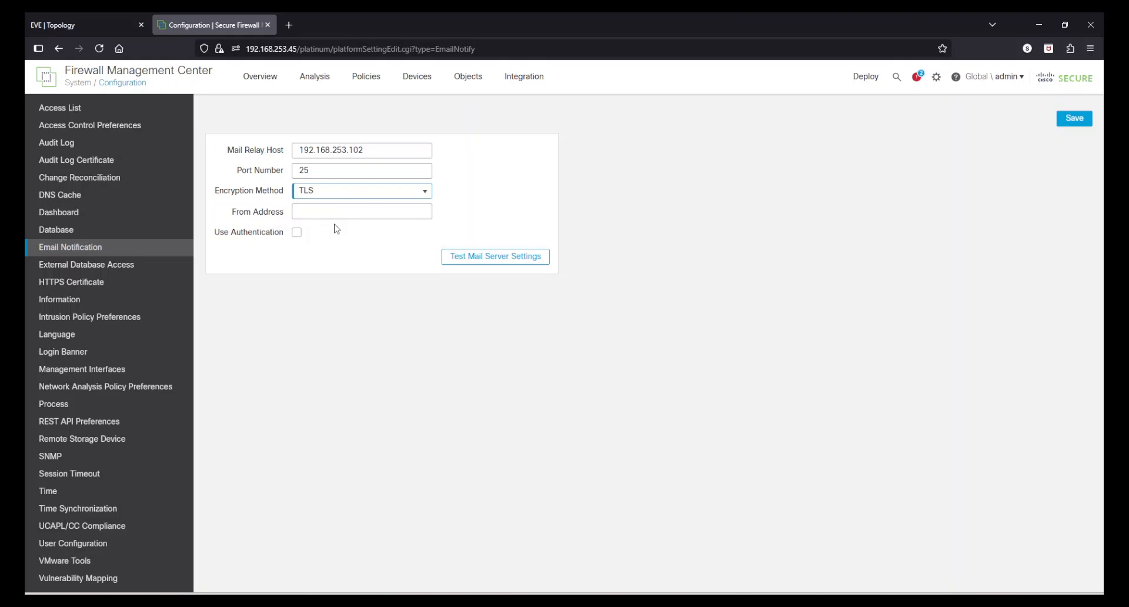
Step: Enter the FMC's sender e-mail in the test.lab domain as the from address
{"action": "left_click", "coordinate": [327, 211]}
{"action": "type", "text": "fmc@test.lab"}
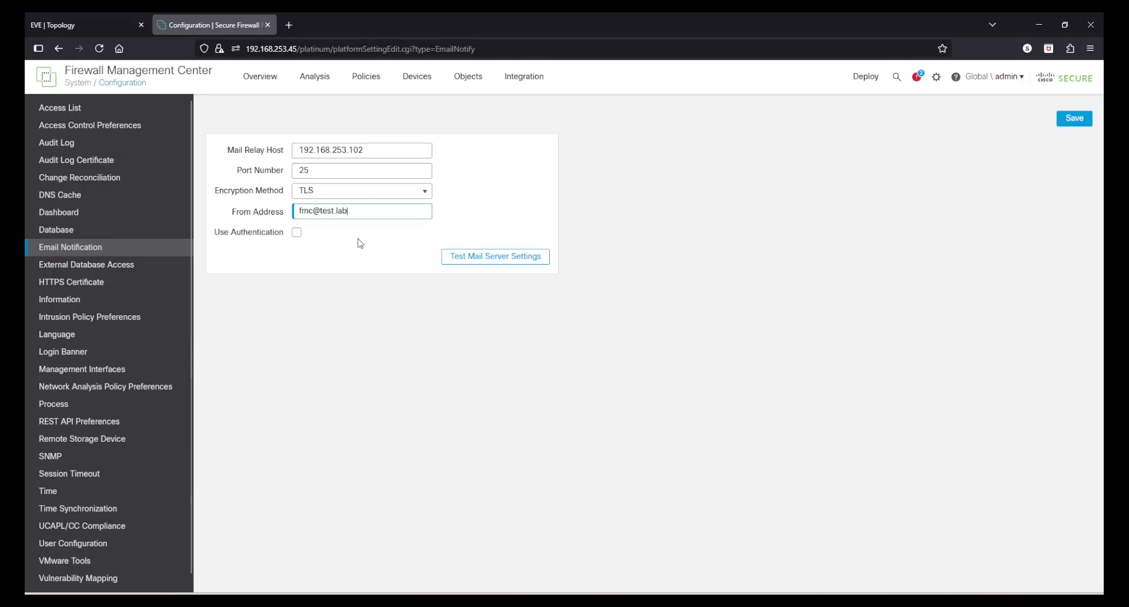
Step: View the username and password fields for mail server authentication, and disable authentication again
{"action": "left_click", "coordinate": [296, 232]}
{"action": "left_click", "coordinate": [306, 253]}
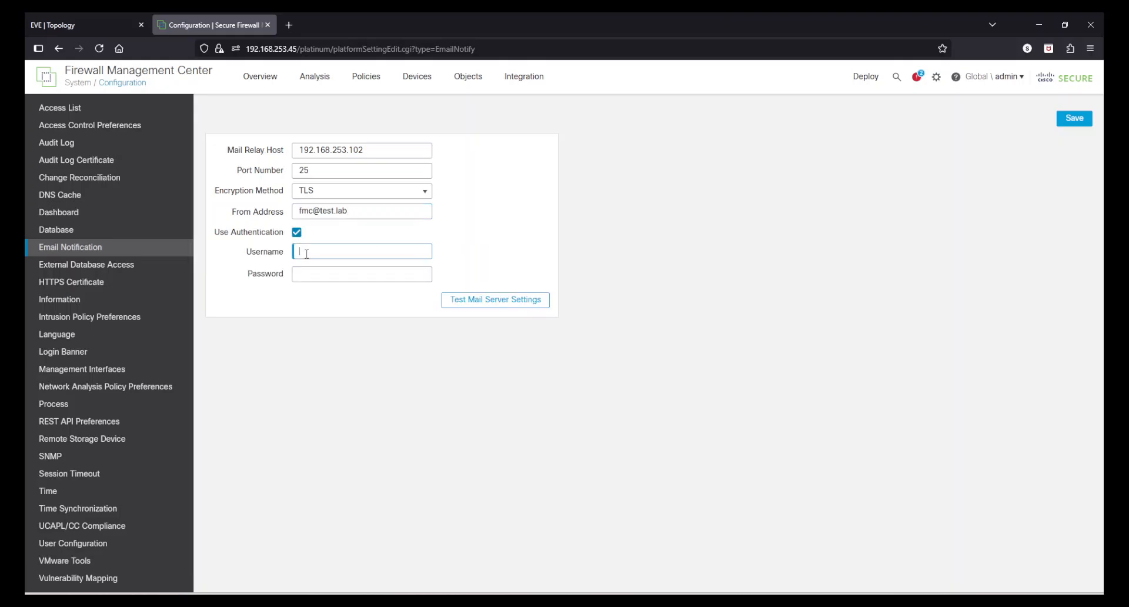
{"action": "left_click", "coordinate": [358, 360]}
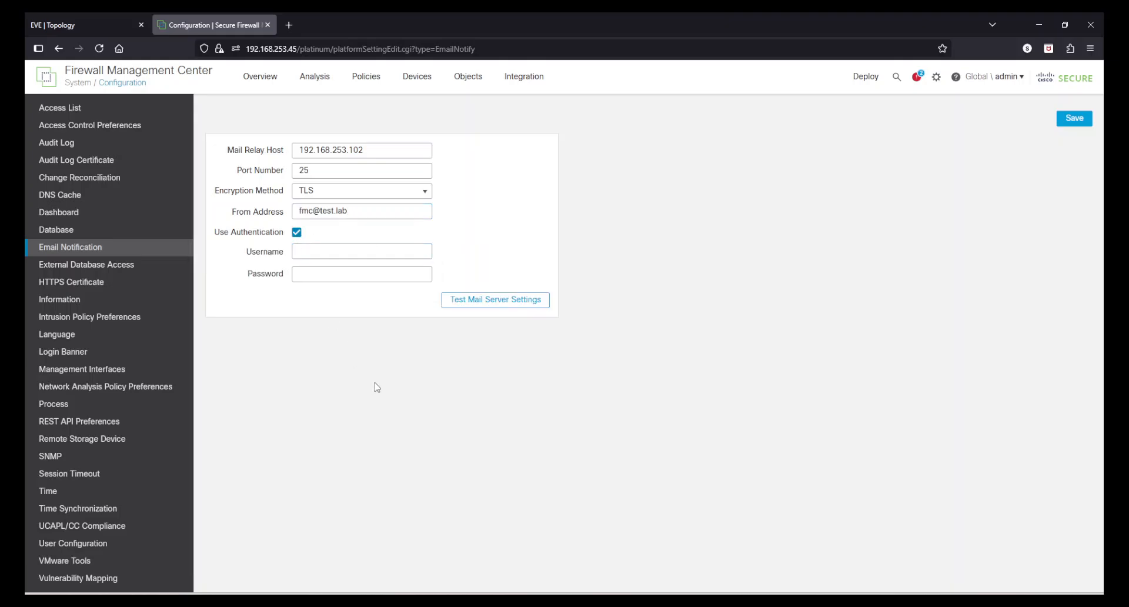
{"action": "left_click", "coordinate": [297, 234]}
Step: Try to test the mail server settings by sending a test message to the security team's e-mail using TLS
{"action": "left_click", "coordinate": [536, 256]}
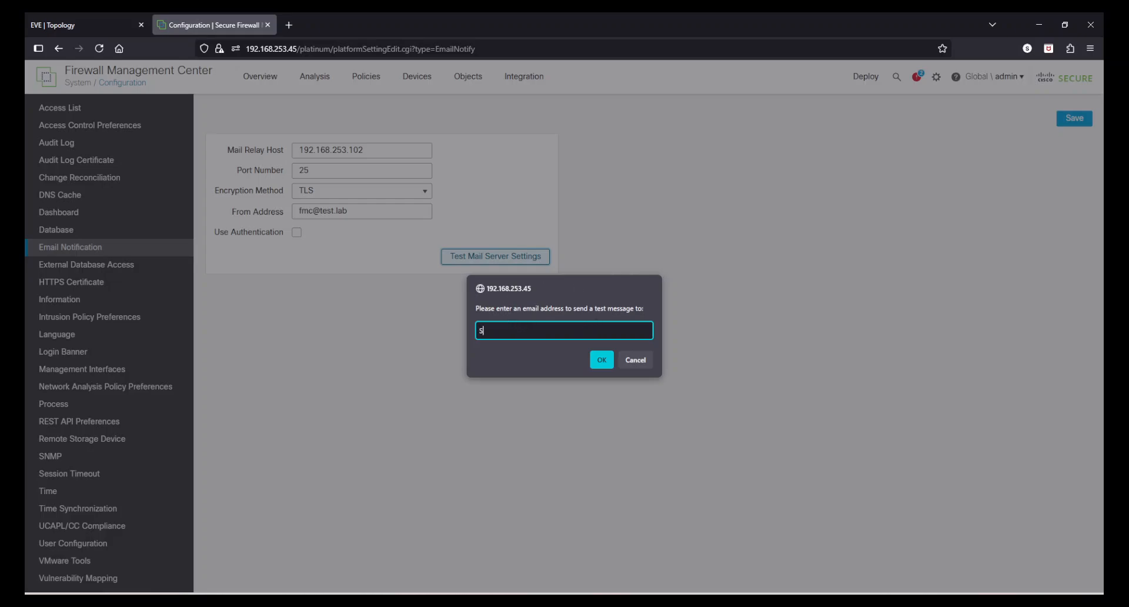
{"action": "type", "text": "Scurit"}
{"action": "key", "text": "BackSpace"}
{"action": "key", "text": "BackSpace"}
{"action": "key", "text": "BackSpace"}
{"action": "key", "text": "BackSpace"}
{"action": "key", "text": "BackSpace"}
{"action": "type", "text": "urity.Team@tes"}
{"action": "left_click", "coordinate": [601, 360]}
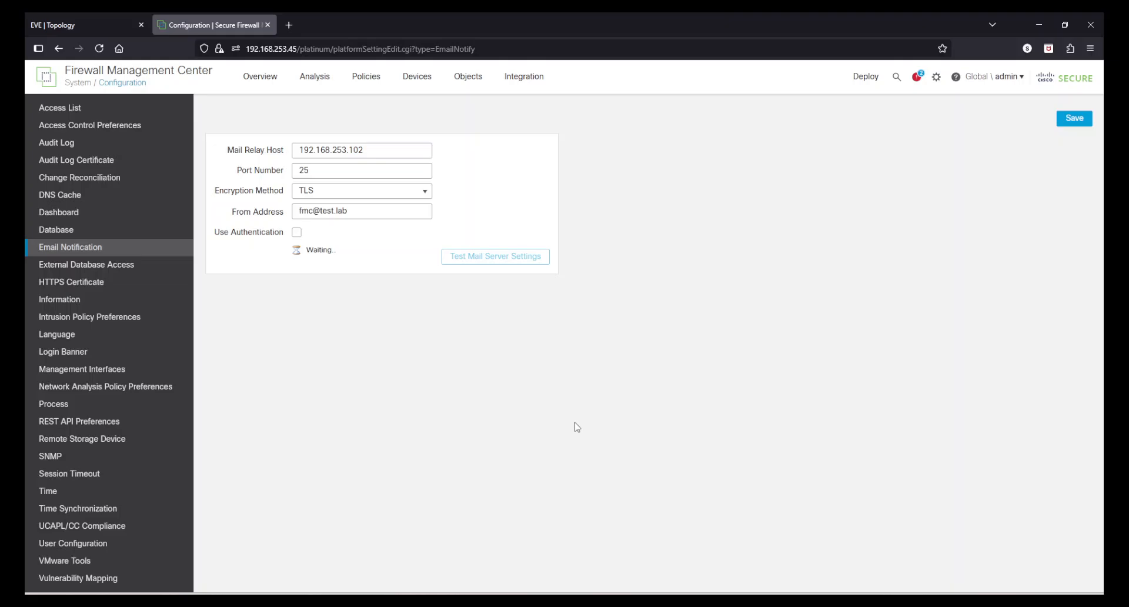
{"action": "mouse_move", "coordinate": [316, 252]}
{"action": "left_mouse_down"}
{"action": "mouse_move", "coordinate": [401, 254]}
{"action": "mouse_move", "coordinate": [315, 249]}
{"action": "left_mouse_up"}
{"action": "left_click", "coordinate": [402, 254]}
{"action": "left_click", "coordinate": [360, 288]}
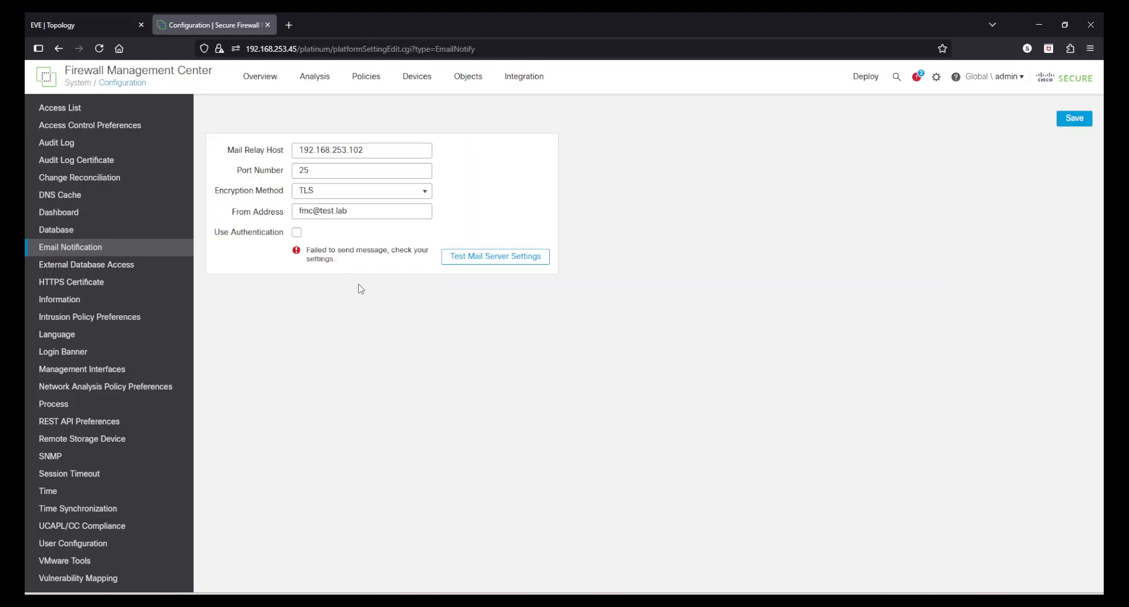
Step: Set the encryption method to None and send a test message to the security team's e-mail
{"action": "left_click", "coordinate": [367, 212]}
{"action": "left_click_drag", "start_coordinate": [367, 211], "coordinate": [243, 209]}
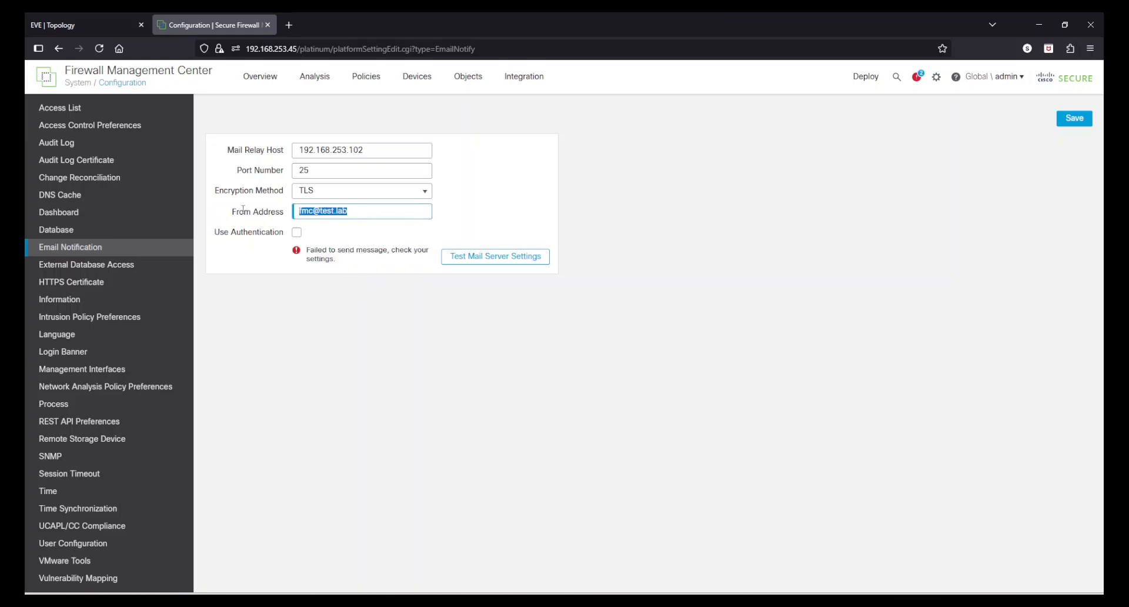
{"action": "left_click", "coordinate": [380, 191]}
{"action": "left_click", "coordinate": [316, 239]}
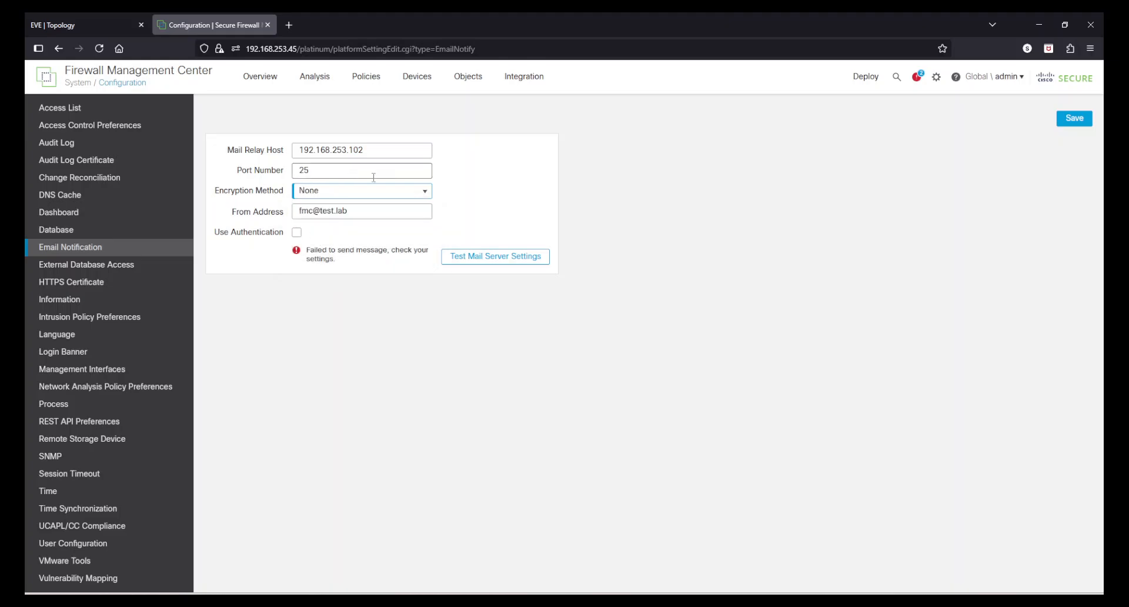
{"action": "left_click", "coordinate": [488, 256]}
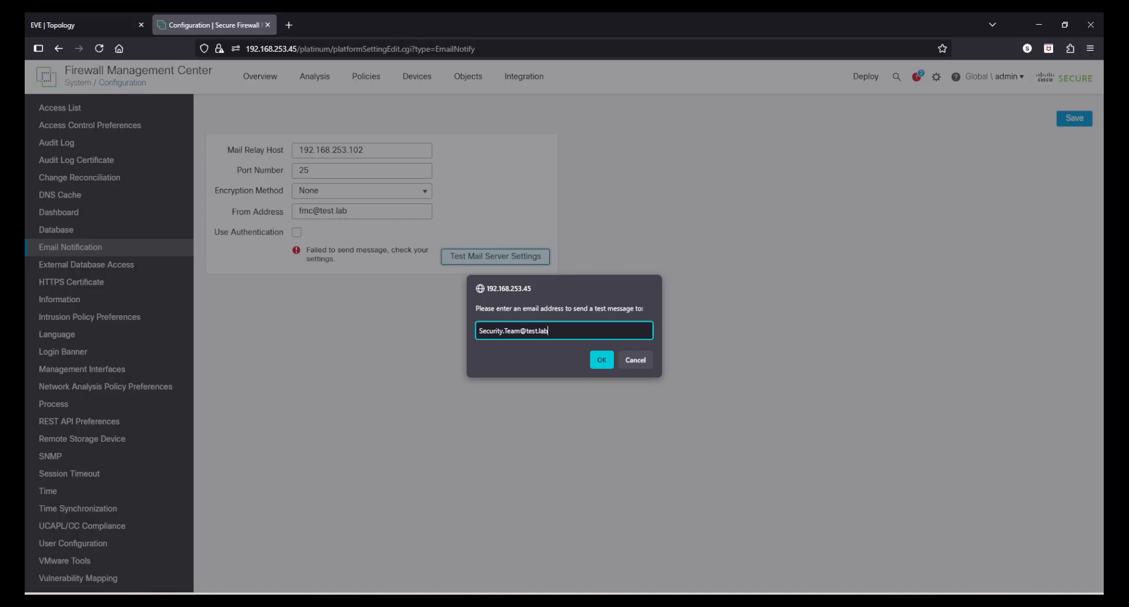
{"action": "left_click", "coordinate": [602, 360]}
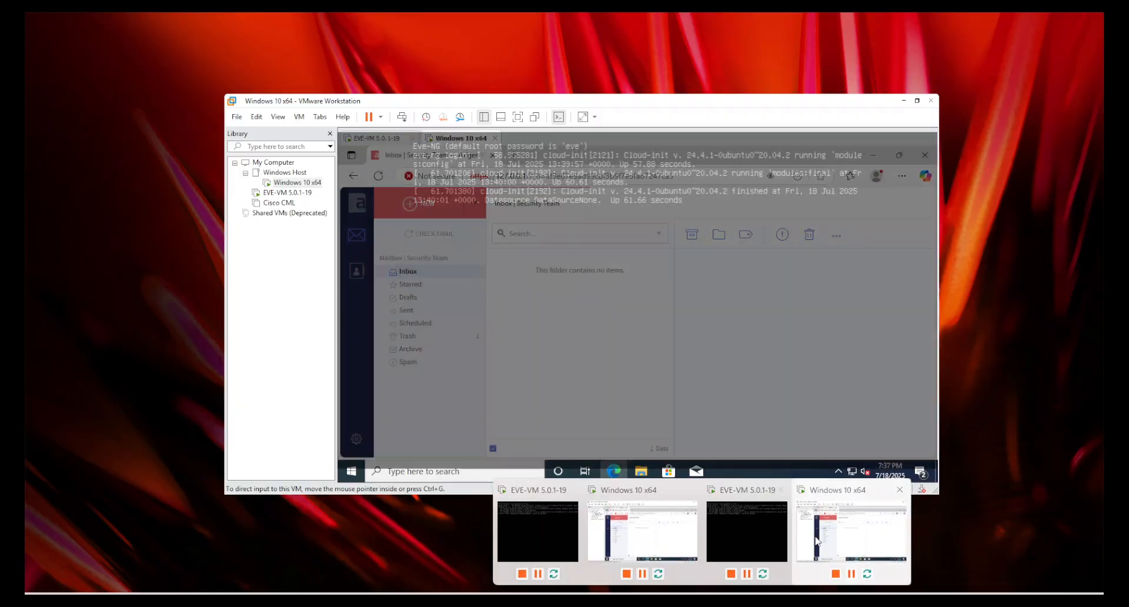
Step: Switch to Axigen WebMail in the Windows 10 x64 virtual machine and read the FMC test message in the inbox
{"action": "left_click", "coordinate": [824, 534]}
{"action": "left_click", "coordinate": [406, 287]}
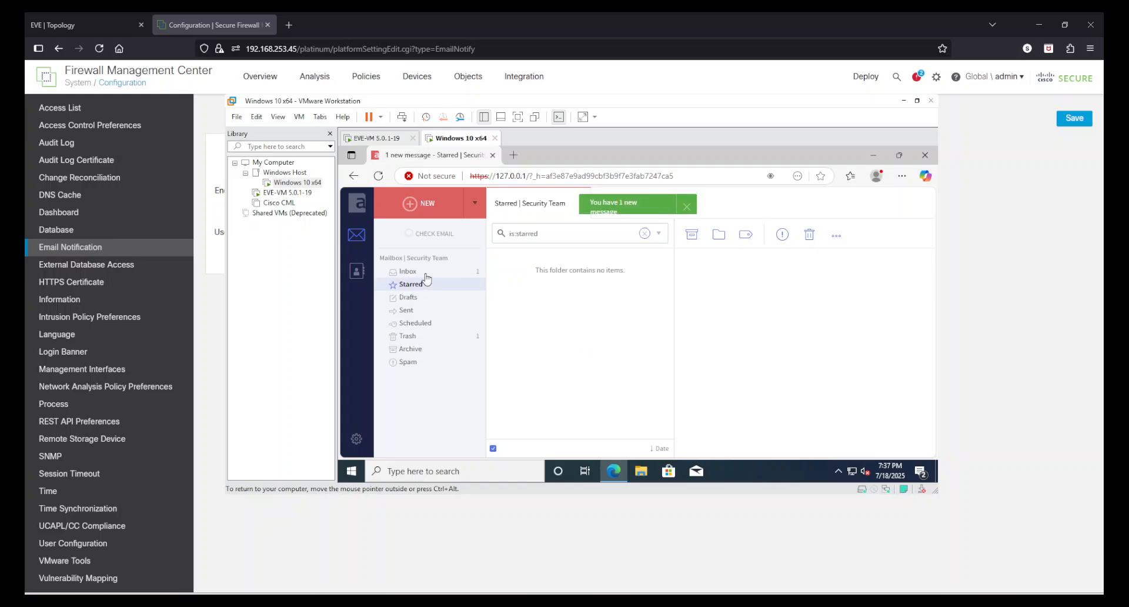
{"action": "left_click", "coordinate": [425, 274]}
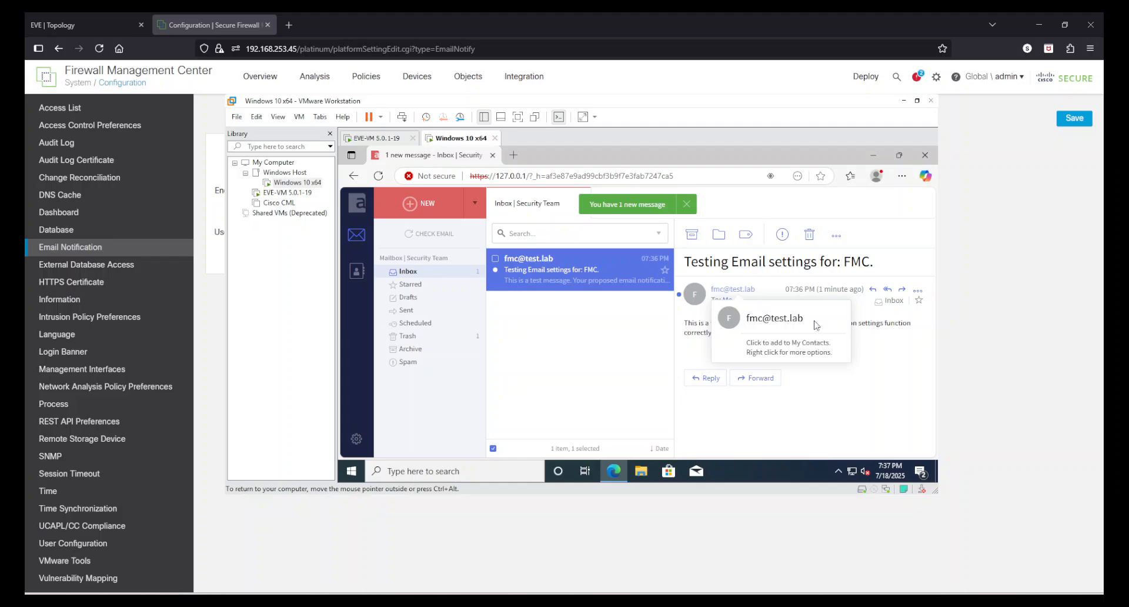
{"action": "left_click_drag", "start_coordinate": [755, 345], "coordinate": [678, 322]}
{"action": "left_click", "coordinate": [755, 334]}
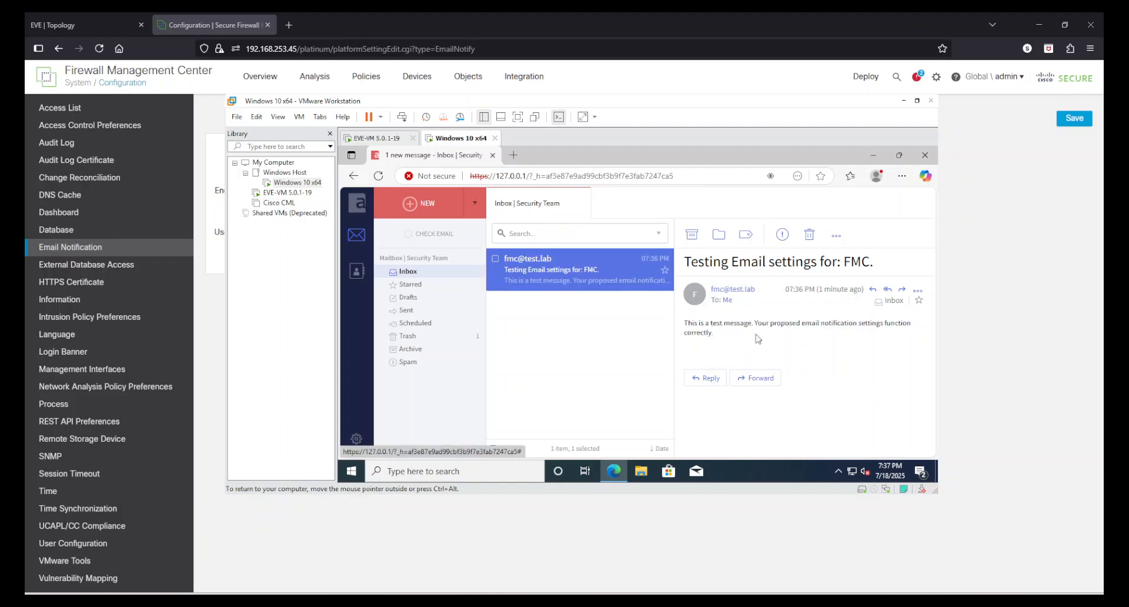
{"action": "left_click_drag", "start_coordinate": [884, 325], "coordinate": [832, 325]}
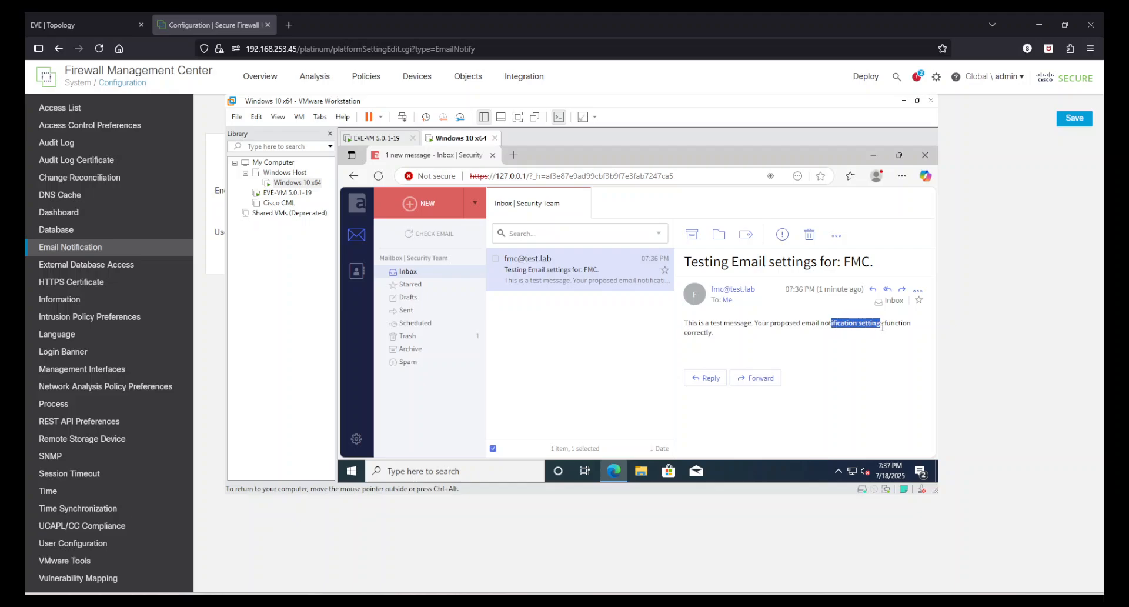
Step: Finish reading the test message, return to the Firewall Management Center, and save the email notification settings
{"action": "left_click", "coordinate": [830, 330]}
{"action": "left_click_drag", "start_coordinate": [726, 331], "coordinate": [685, 323]}
{"action": "left_click", "coordinate": [788, 349]}
{"action": "left_click", "coordinate": [996, 327]}
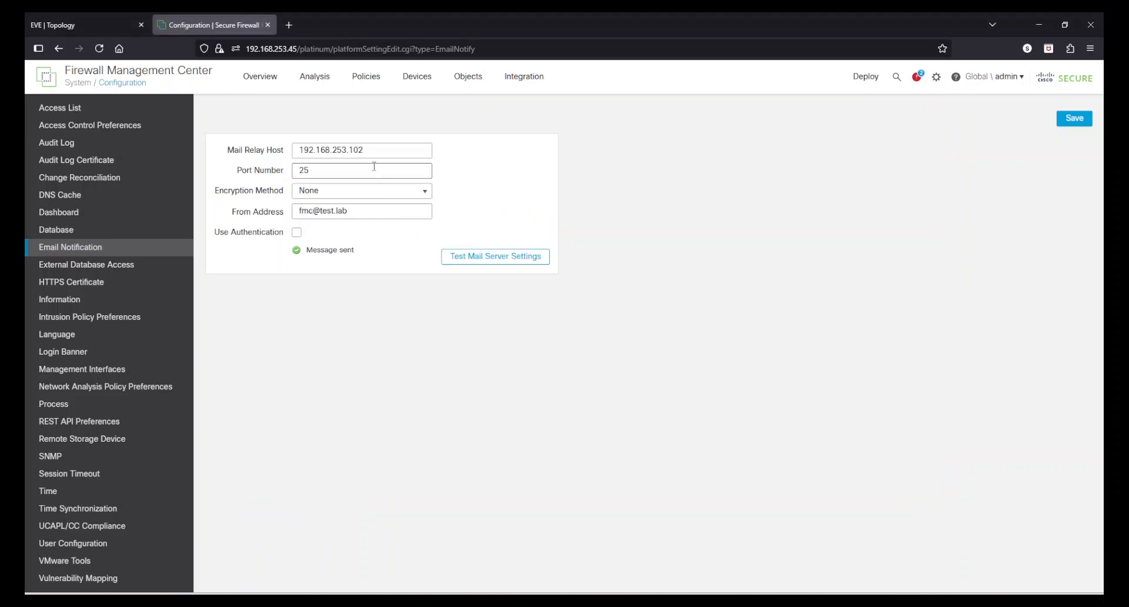
{"action": "left_click", "coordinate": [1074, 118]}
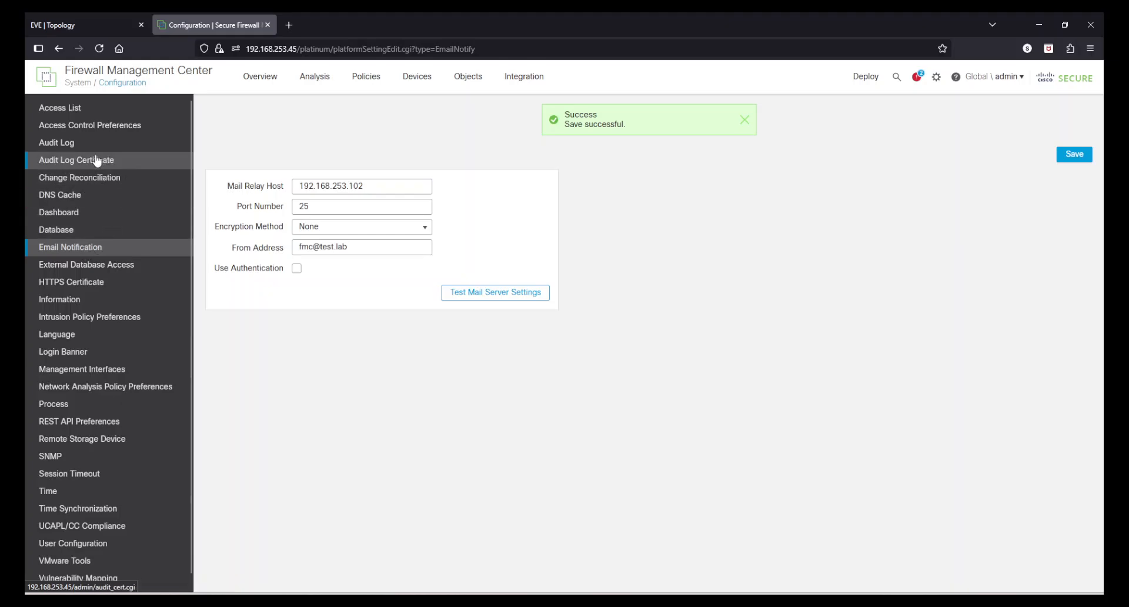
Step: Enable Change Reconciliation and set its time to run to 19:40
{"action": "left_click", "coordinate": [79, 177]}
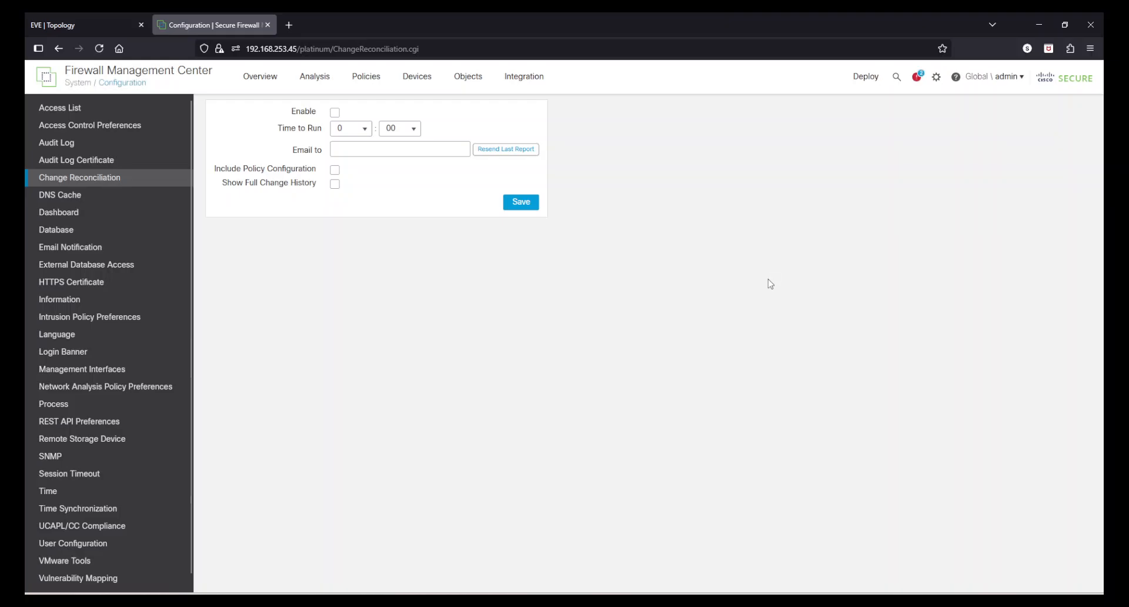
{"action": "left_click", "coordinate": [335, 115]}
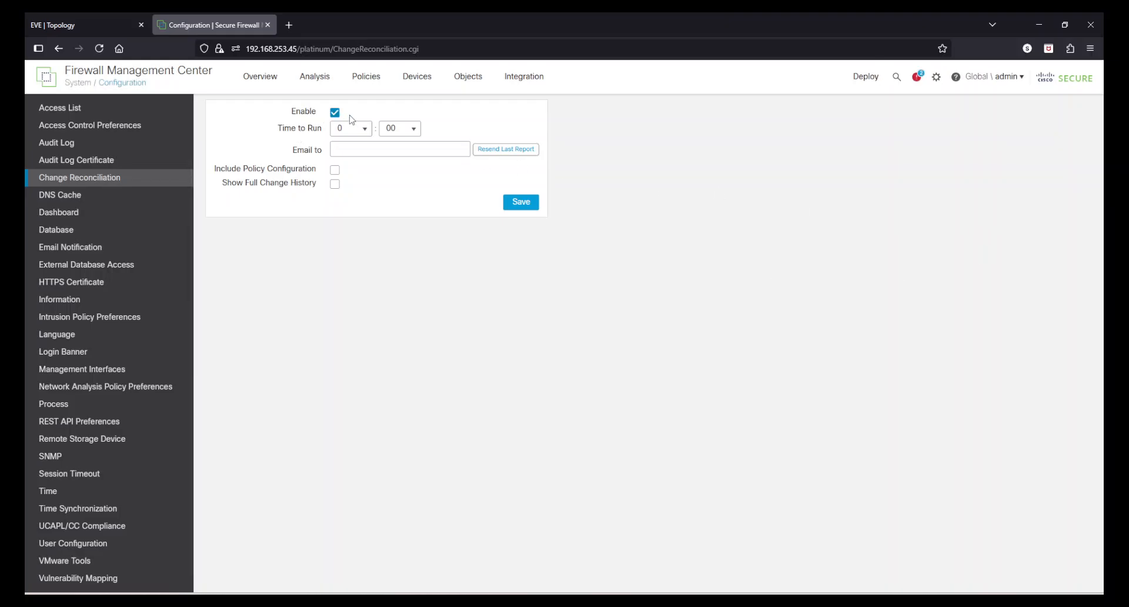
{"action": "left_click", "coordinate": [363, 129]}
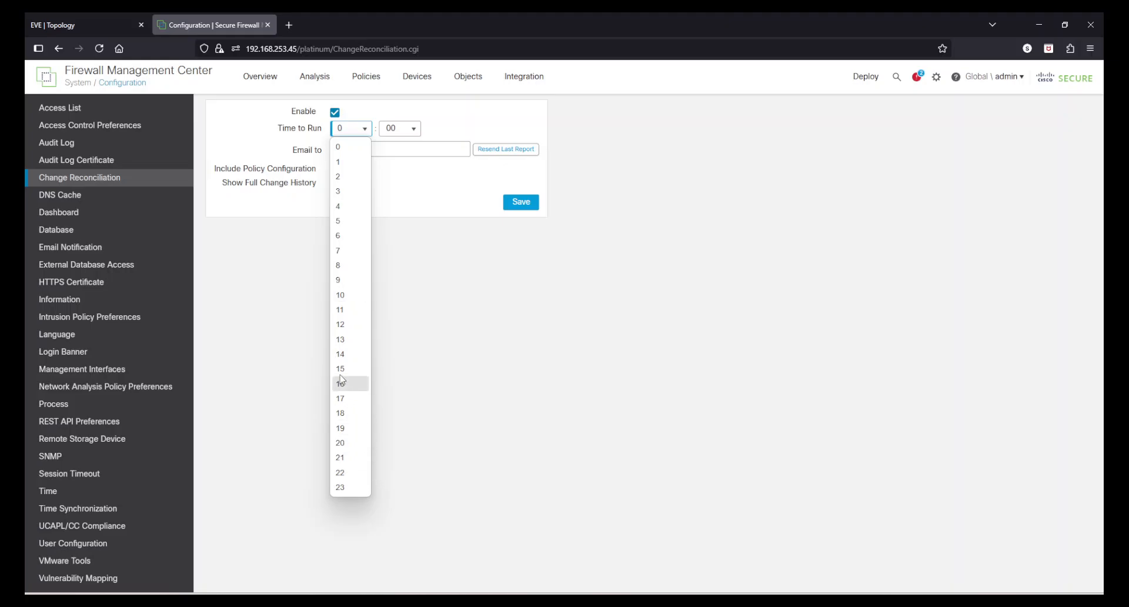
{"action": "left_click", "coordinate": [348, 430]}
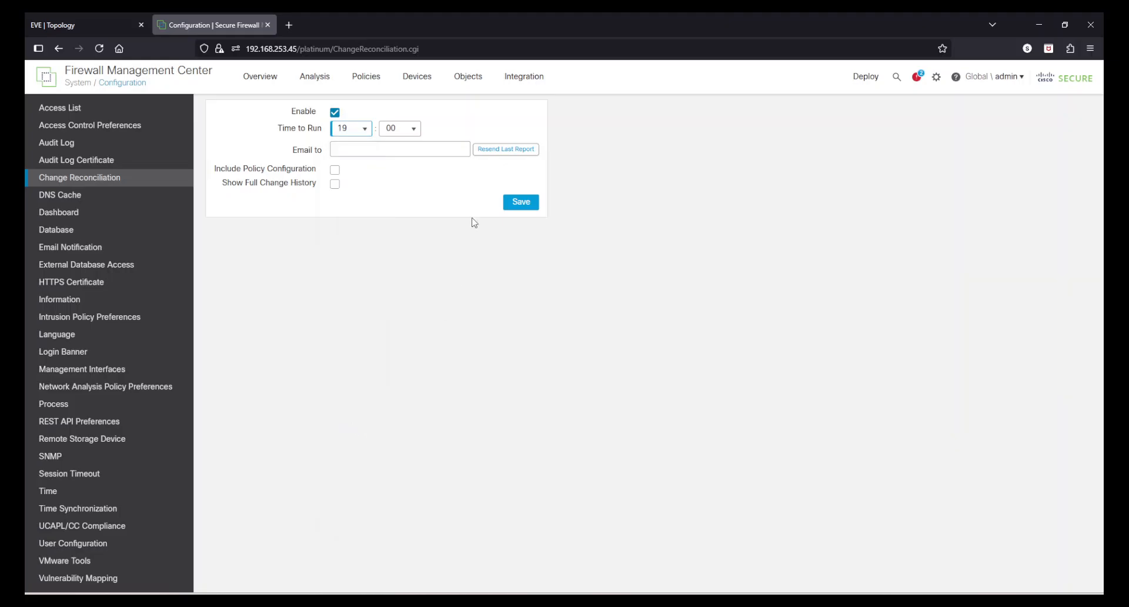
{"action": "left_click", "coordinate": [417, 132]}
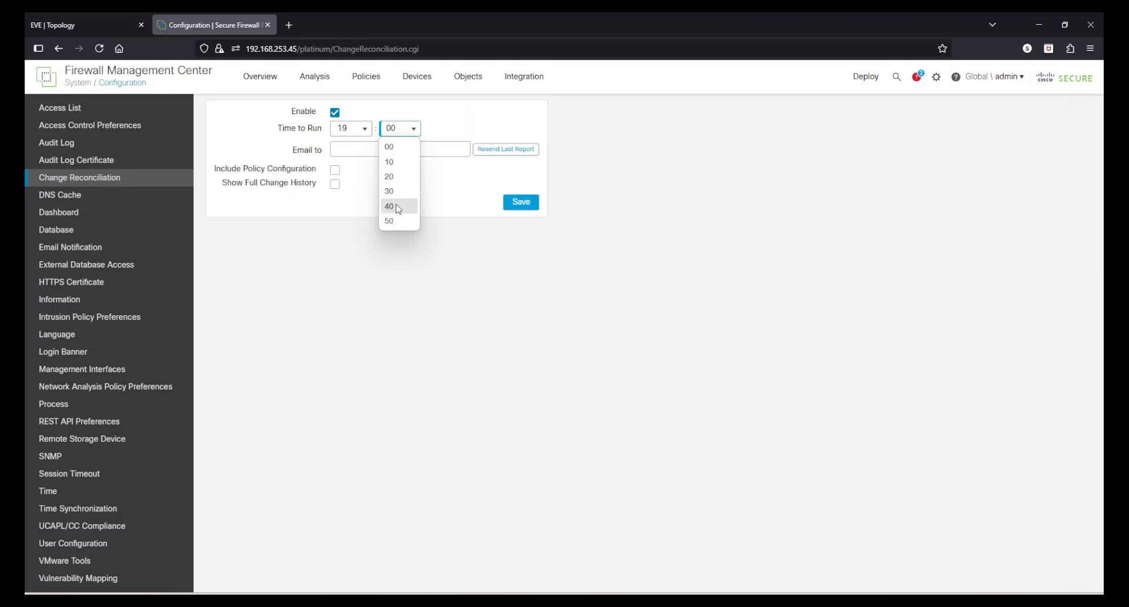
{"action": "left_click", "coordinate": [398, 207]}
Step: Enter the security team's e-mail as report recipient, include policy configuration and full change history, and save the Change Reconciliation settings
{"action": "left_click", "coordinate": [388, 148]}
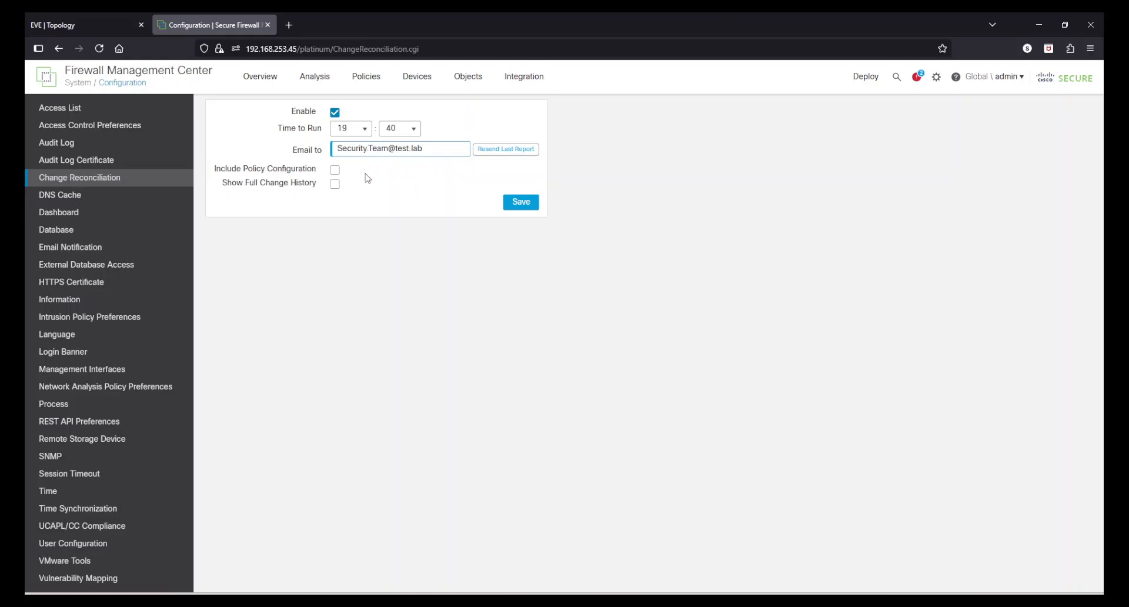
{"action": "left_click", "coordinate": [335, 184]}
{"action": "left_click", "coordinate": [510, 201]}
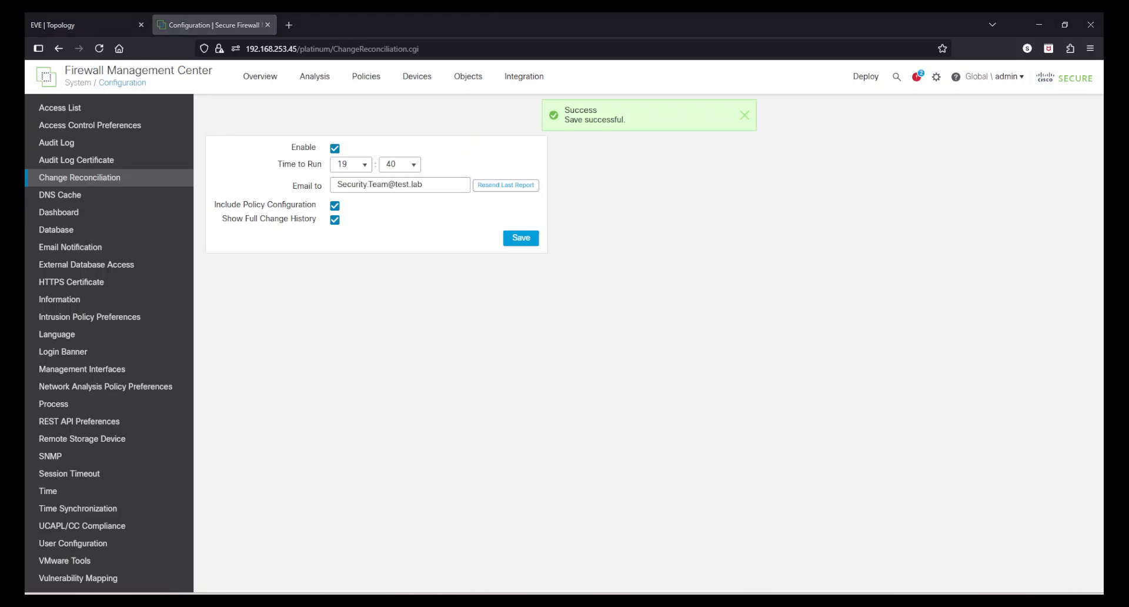
Step: Check the Axigen WebMail inbox in the virtual machine and open the Daily Change Reconciliation Report message down to its attachment
{"action": "mouse_move", "coordinate": [703, 600]}
{"action": "left_click", "coordinate": [851, 544]}
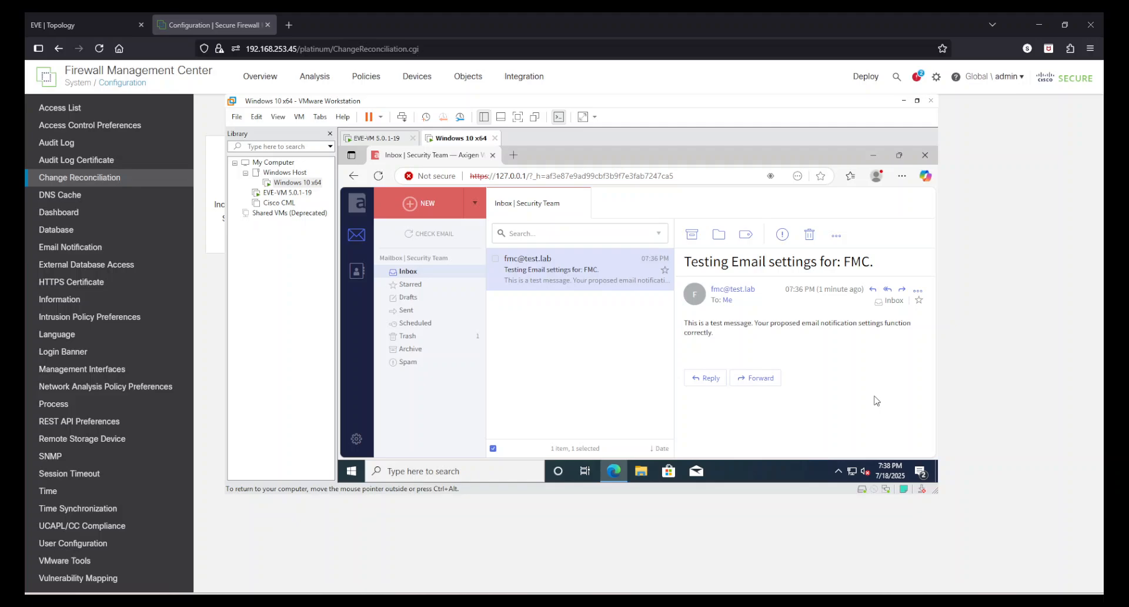
{"action": "left_click", "coordinate": [976, 336]}
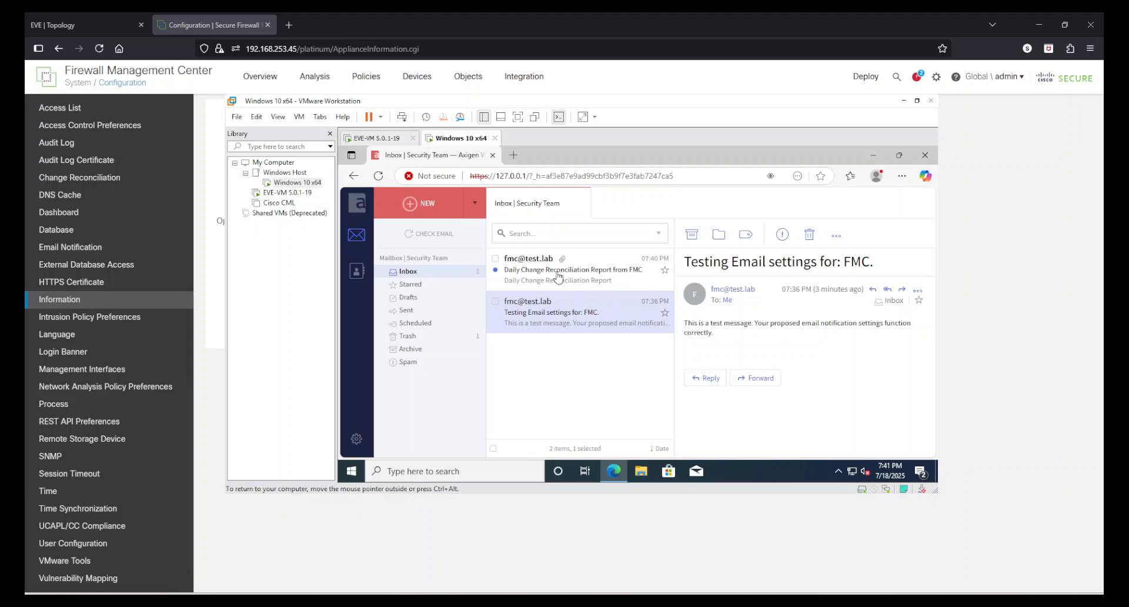
{"action": "left_click", "coordinate": [532, 278]}
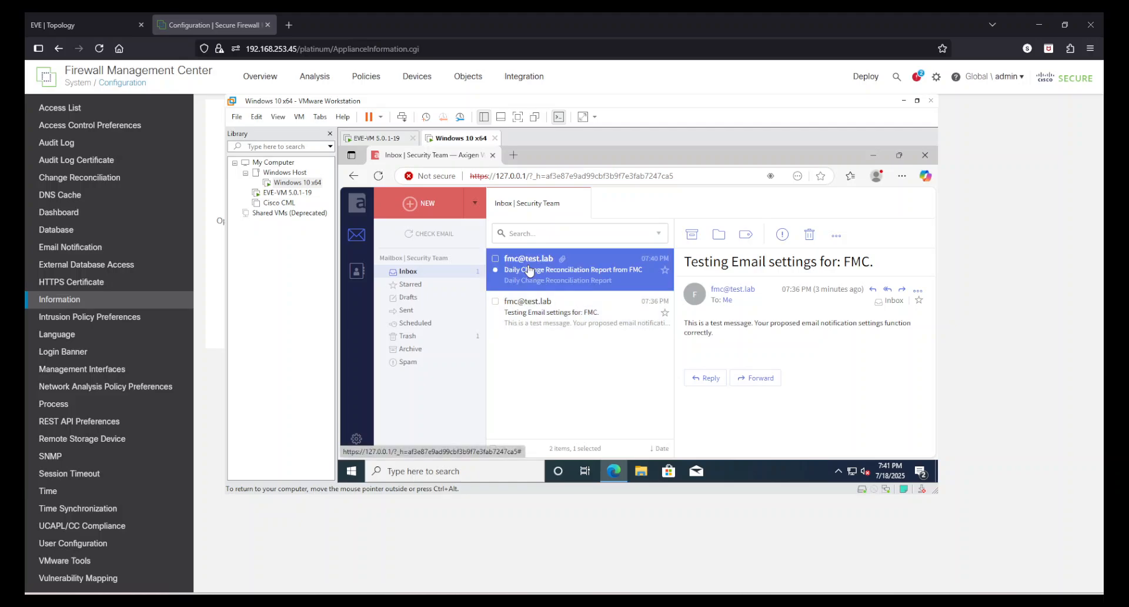
{"action": "scroll", "coordinate": [831, 364], "scroll_direction": "down", "scroll_amount": 1}
{"action": "scroll", "coordinate": [831, 364], "scroll_direction": "down", "scroll_amount": 1}
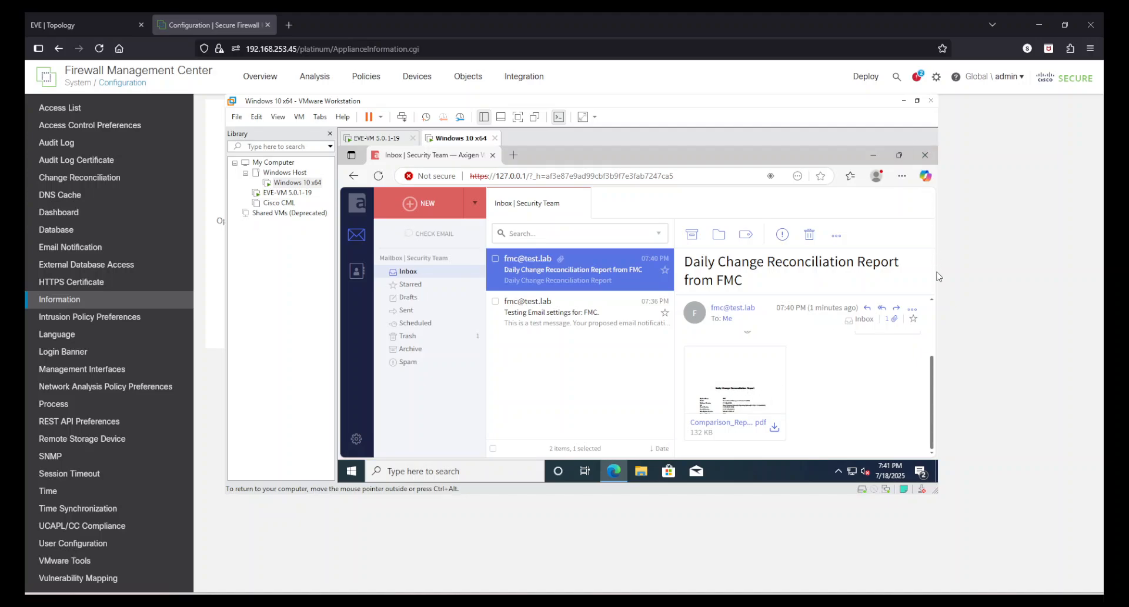
Step: Hide the VMware library, enlarge the virtual machine window, and open the Comparison_Report.pdf attachment
{"action": "left_click_drag", "start_coordinate": [939, 279], "coordinate": [1080, 279]}
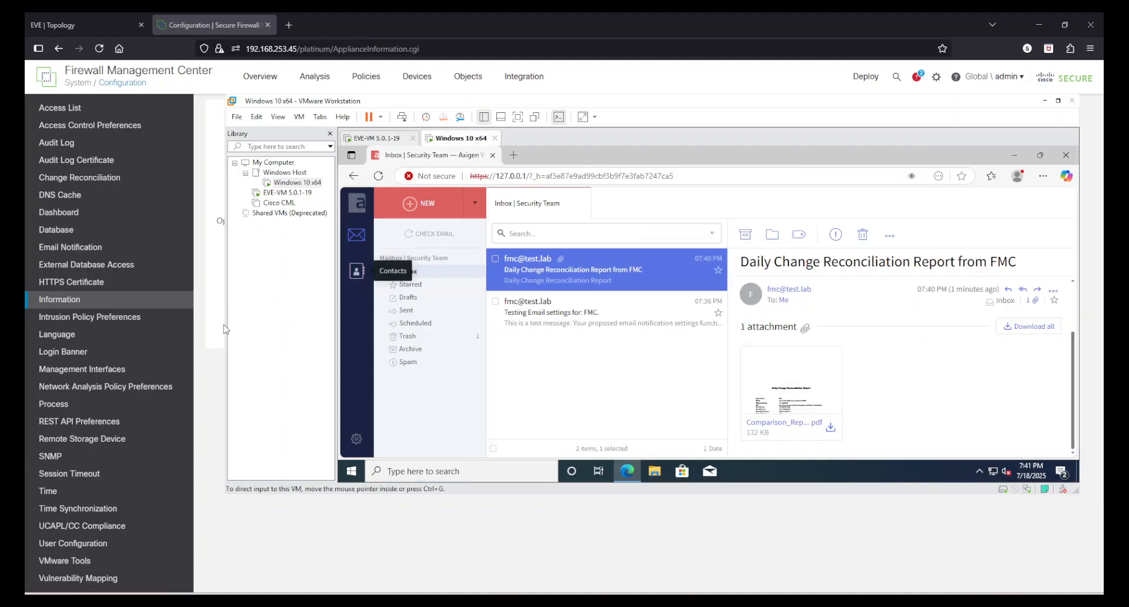
{"action": "left_click", "coordinate": [331, 135]}
{"action": "left_click", "coordinate": [683, 404]}
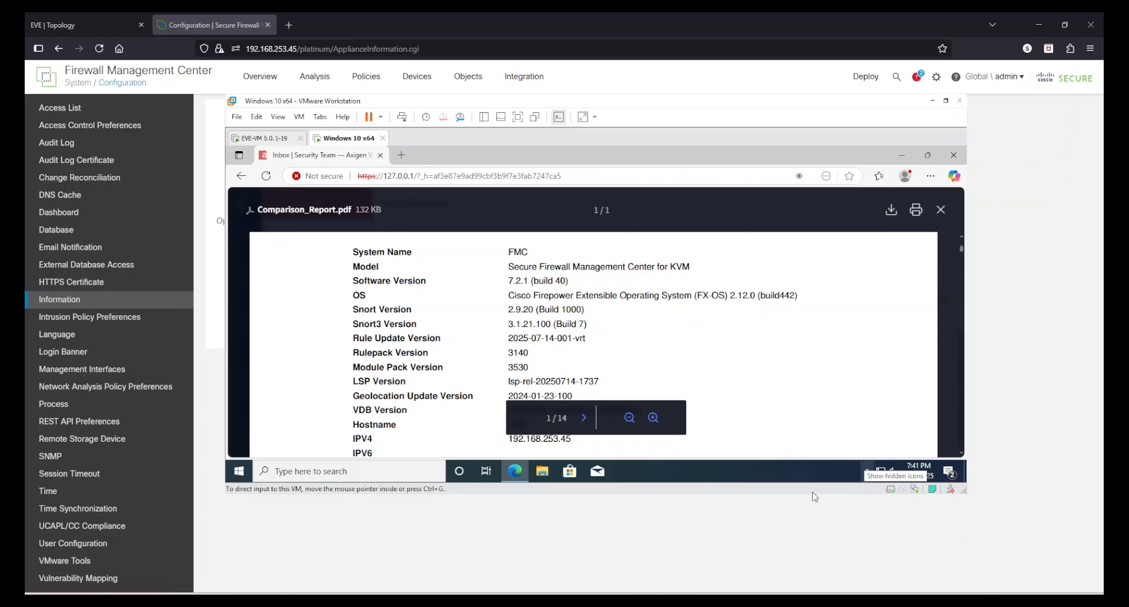
{"action": "left_click_drag", "start_coordinate": [815, 495], "coordinate": [809, 590]}
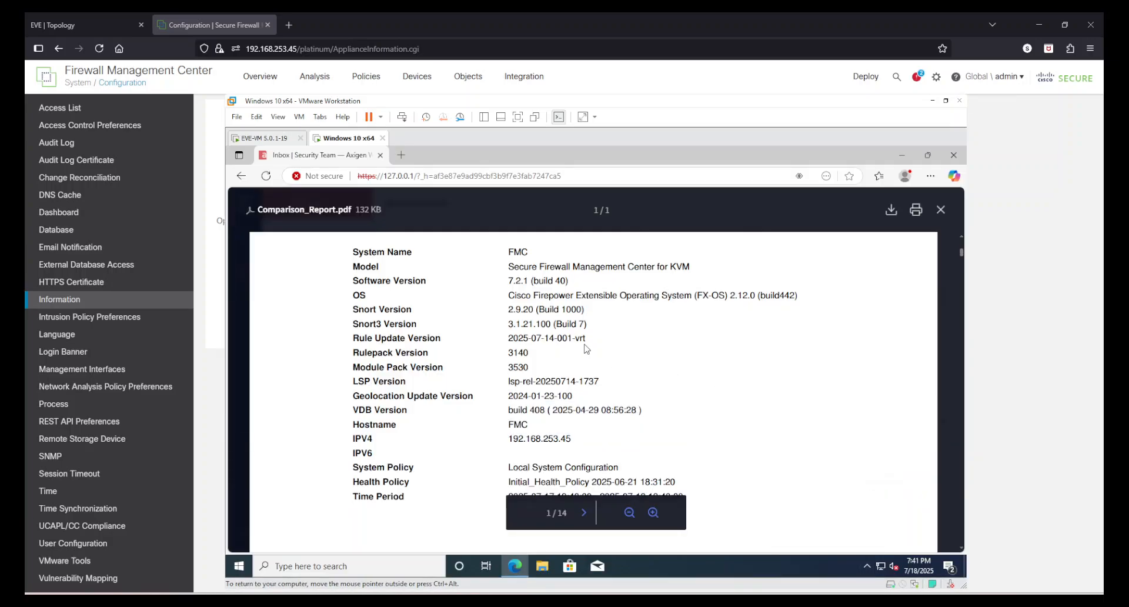
Step: Examine the system details on the report's first page, including the VDB version and time period, and continue into the following pages
{"action": "scroll", "coordinate": [432, 321], "scroll_direction": "down", "scroll_amount": 2}
{"action": "scroll", "coordinate": [573, 380], "scroll_direction": "down", "scroll_amount": 3}
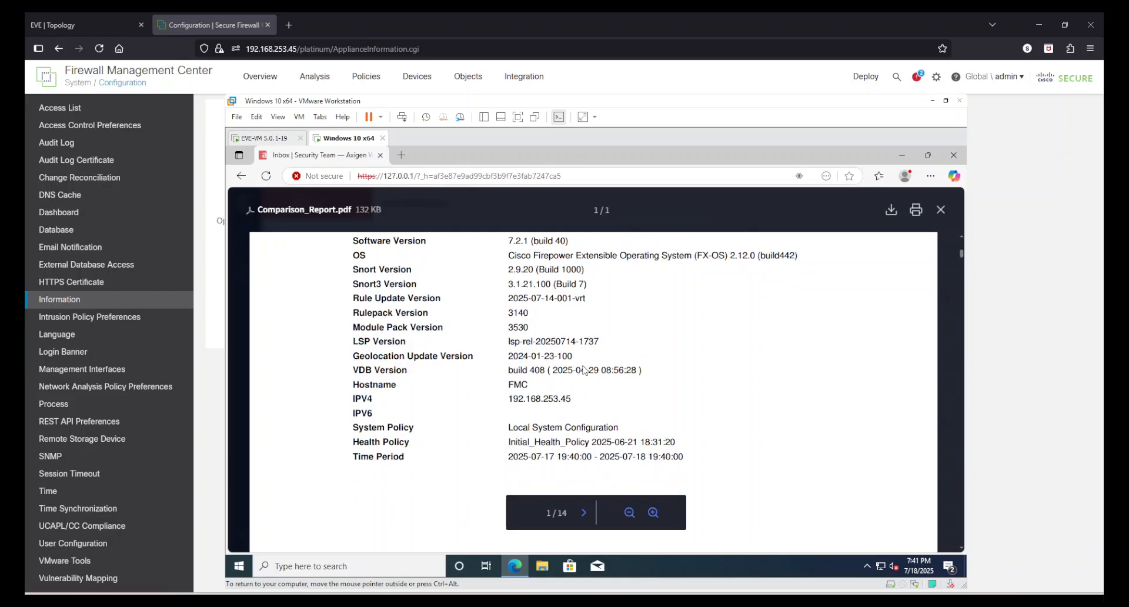
{"action": "scroll", "coordinate": [600, 372], "scroll_direction": "up", "scroll_amount": 1}
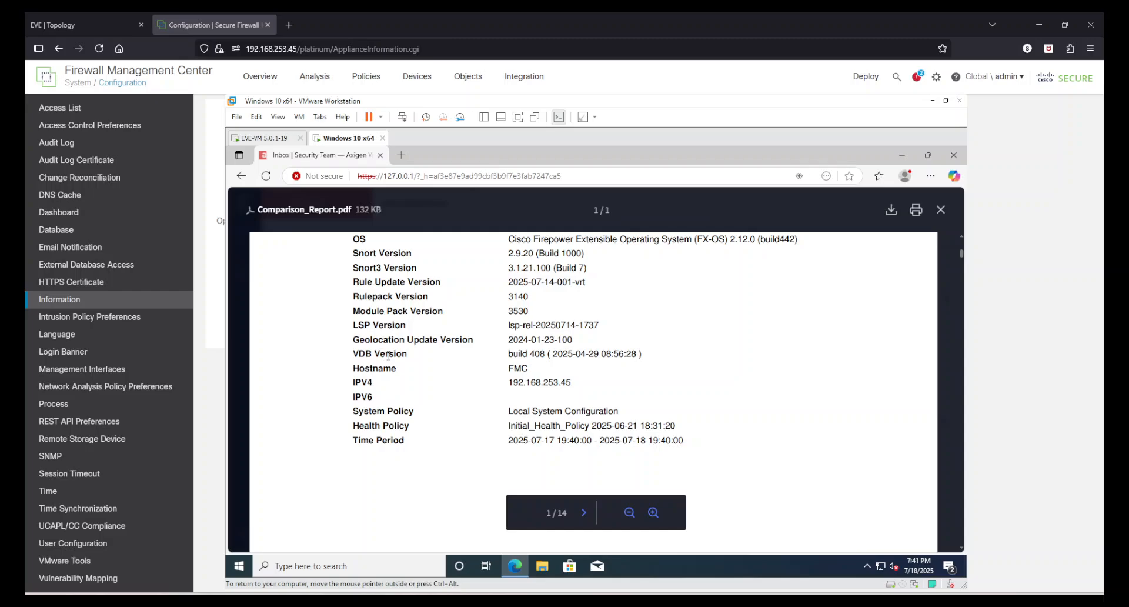
{"action": "left_click_drag", "start_coordinate": [354, 355], "coordinate": [431, 356]}
{"action": "left_click", "coordinate": [696, 356]}
{"action": "scroll", "coordinate": [700, 362], "scroll_direction": "down", "scroll_amount": 7}
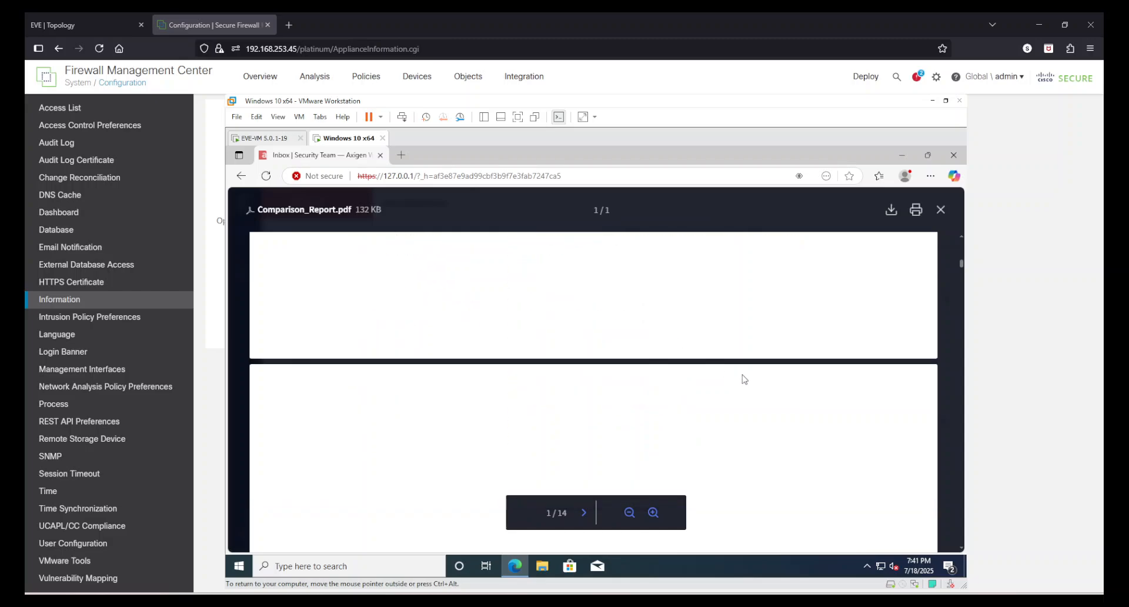
{"action": "scroll", "coordinate": [769, 365], "scroll_direction": "down", "scroll_amount": 5}
{"action": "scroll", "coordinate": [779, 370], "scroll_direction": "up", "scroll_amount": 3}
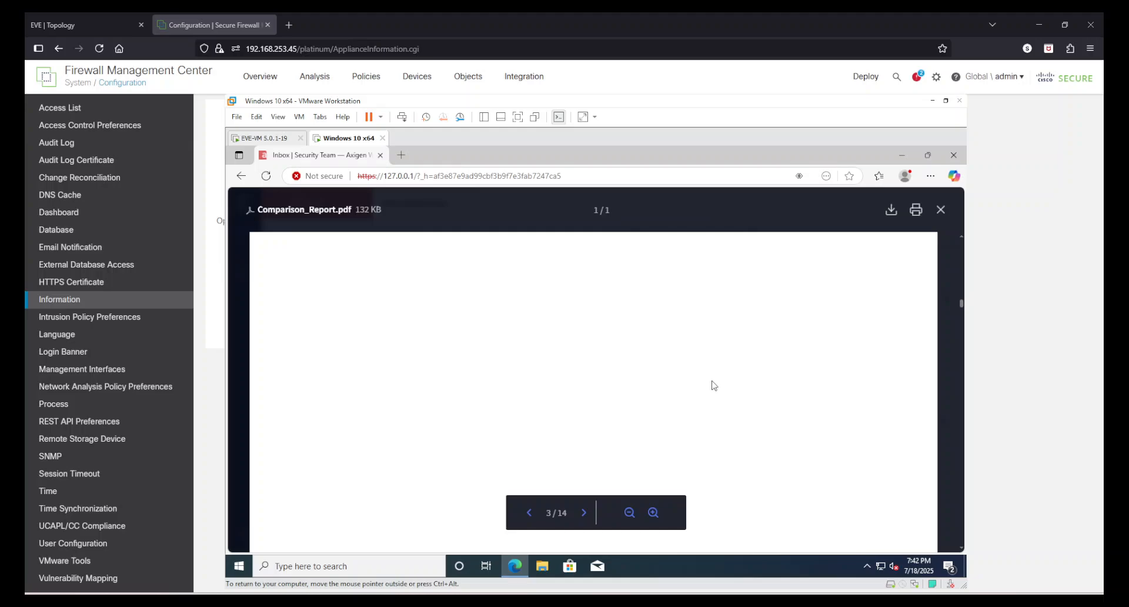
Step: Examine the policy information and the Allow-All mandatory rule change on page 5 of the comparison report
{"action": "scroll", "coordinate": [706, 380], "scroll_direction": "down", "scroll_amount": 20}
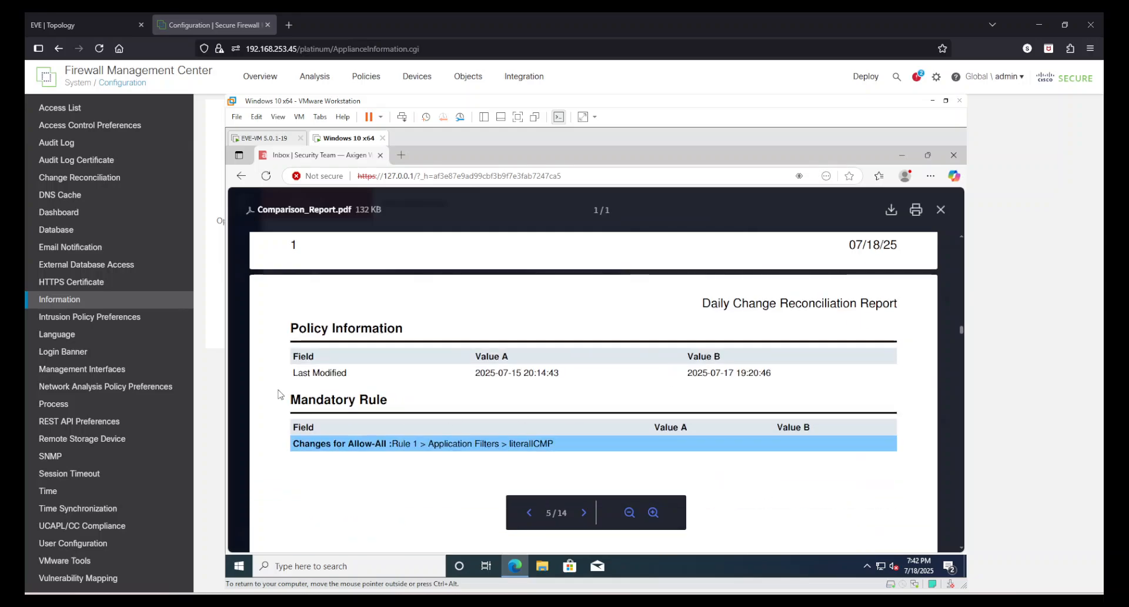
{"action": "left_click_drag", "start_coordinate": [278, 389], "coordinate": [695, 383]}
{"action": "left_click", "coordinate": [594, 384]}
{"action": "scroll", "coordinate": [573, 392], "scroll_direction": "down", "scroll_amount": 6}
{"action": "scroll", "coordinate": [574, 393], "scroll_direction": "up", "scroll_amount": 4}
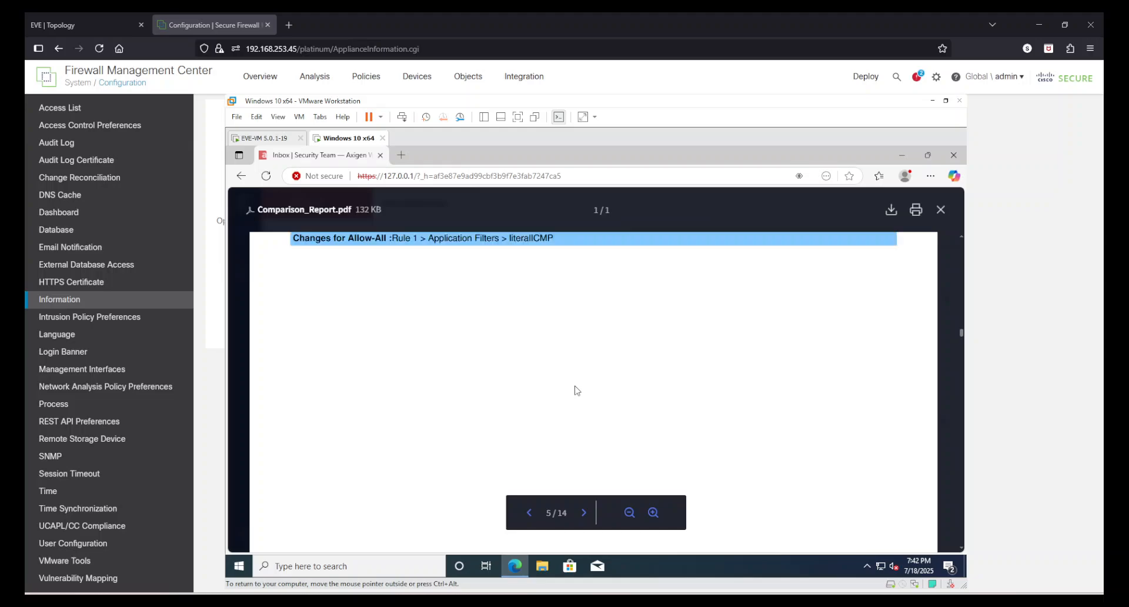
{"action": "left_click_drag", "start_coordinate": [321, 444], "coordinate": [580, 454]}
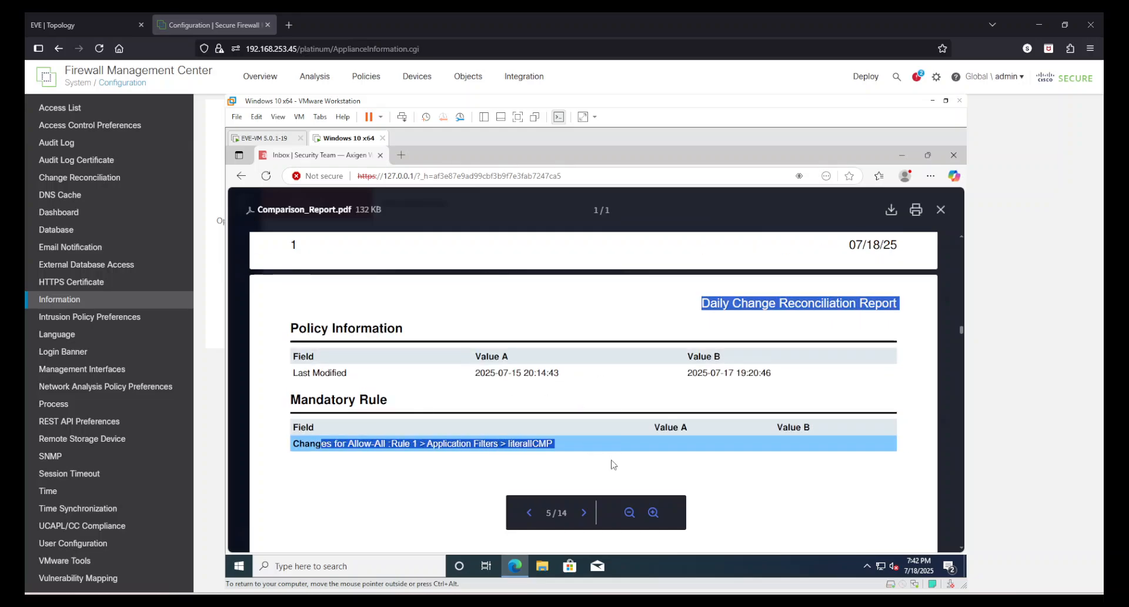
{"action": "left_click", "coordinate": [505, 445]}
{"action": "left_click_drag", "start_coordinate": [511, 443], "coordinate": [605, 453]}
{"action": "left_click", "coordinate": [727, 478]}
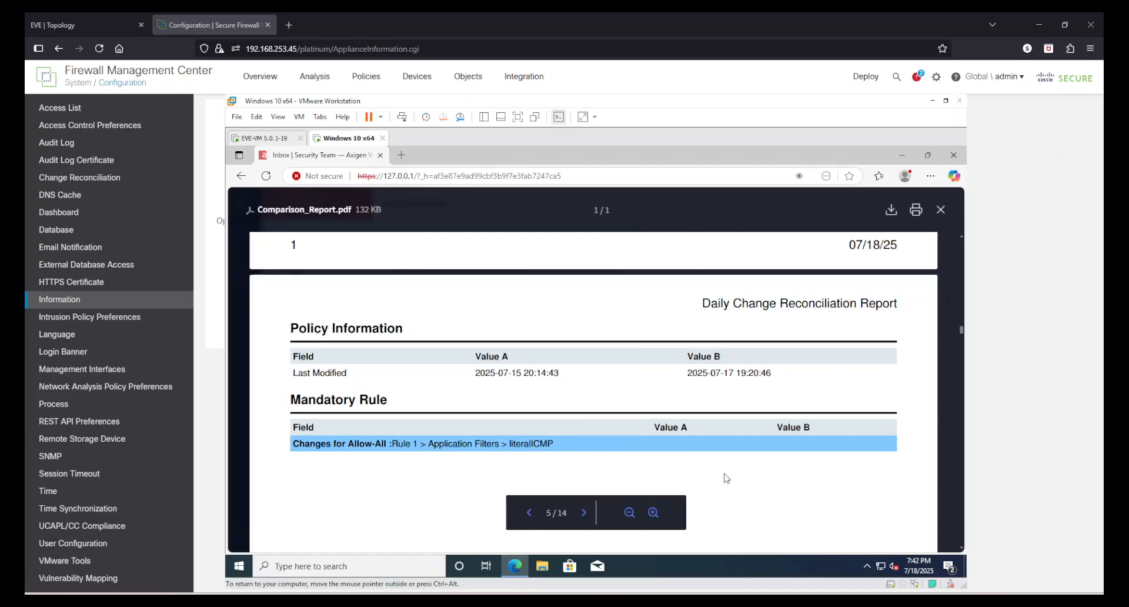
Step: Read through the access control revision comparisons up to page 11 and examine the DHCP change and comment for the Allow-All rule
{"action": "scroll", "coordinate": [830, 447], "scroll_direction": "down", "scroll_amount": 5}
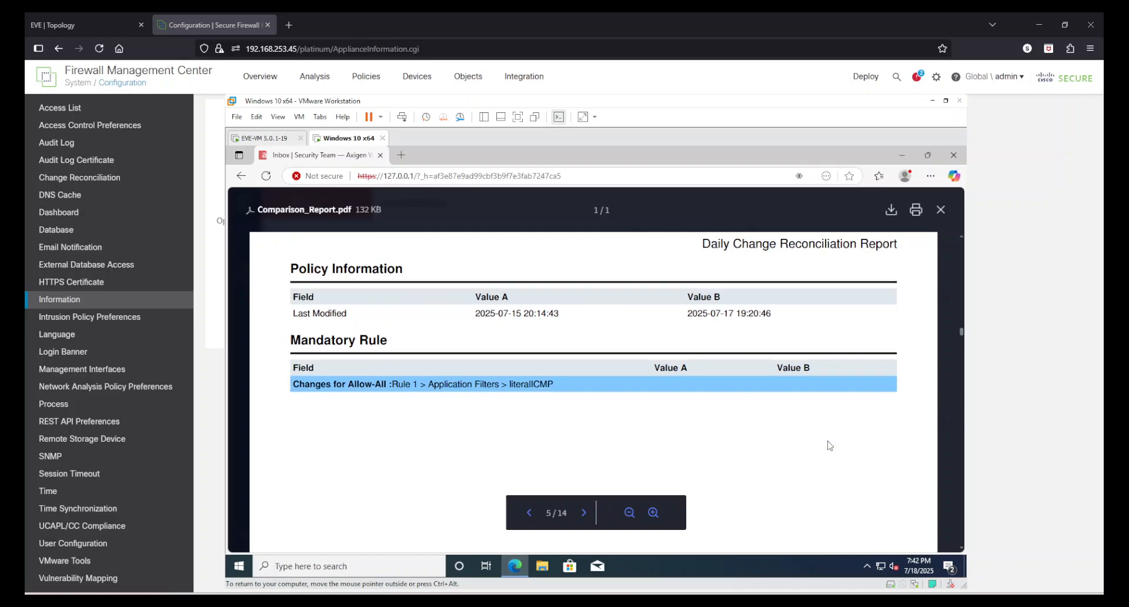
{"action": "scroll", "coordinate": [763, 388], "scroll_direction": "down", "scroll_amount": 5}
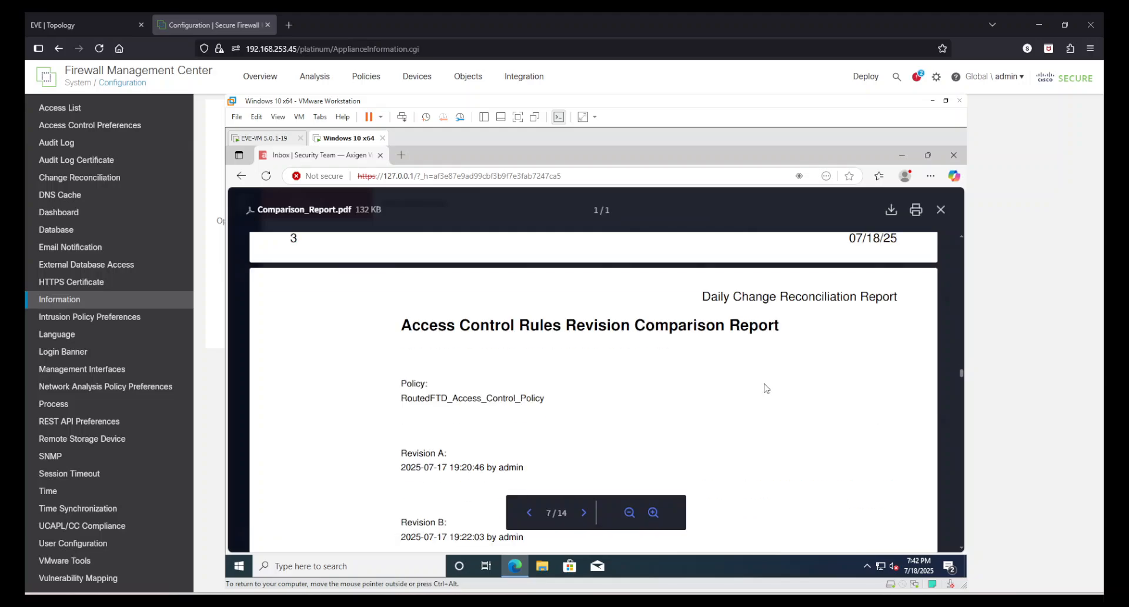
{"action": "scroll", "coordinate": [767, 388], "scroll_direction": "down", "scroll_amount": 5}
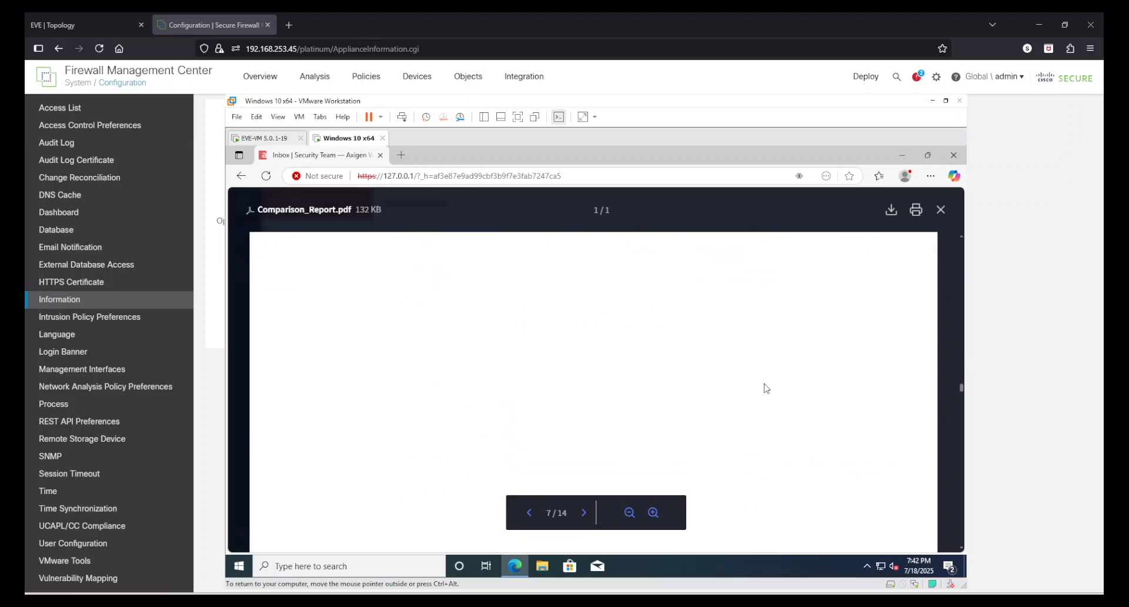
{"action": "scroll", "coordinate": [764, 385], "scroll_direction": "down", "scroll_amount": 5}
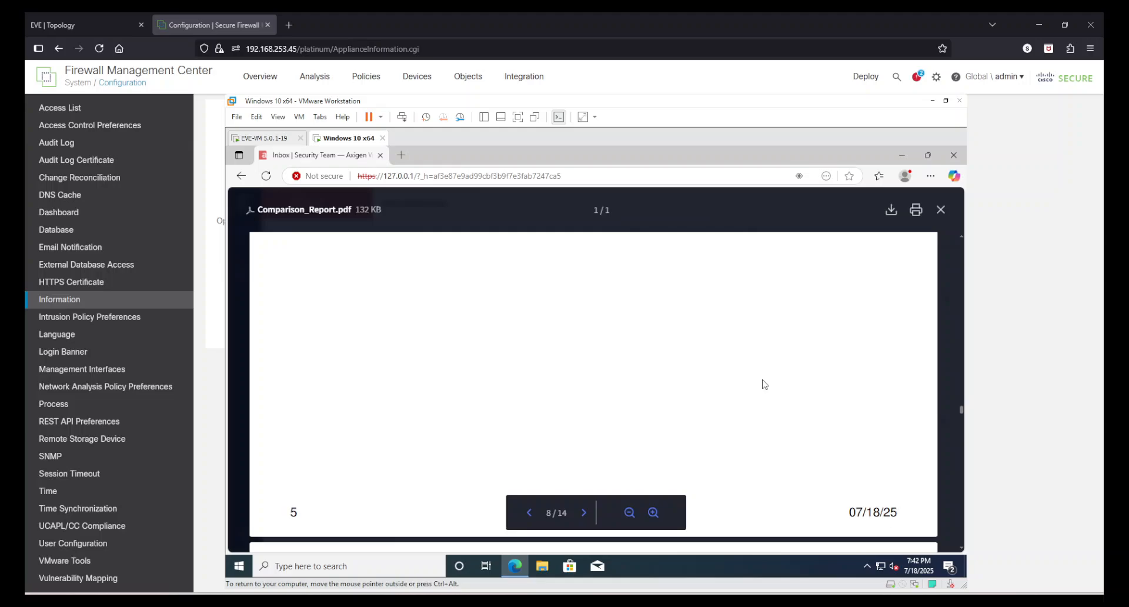
{"action": "scroll", "coordinate": [764, 386], "scroll_direction": "down", "scroll_amount": 5}
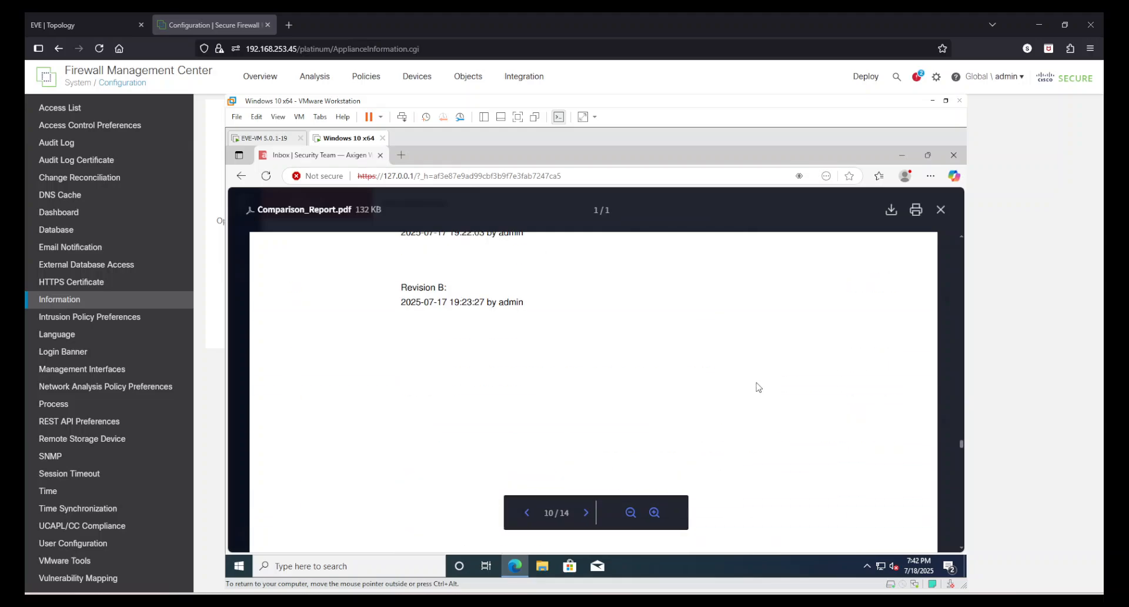
{"action": "scroll", "coordinate": [797, 376], "scroll_direction": "down", "scroll_amount": 1}
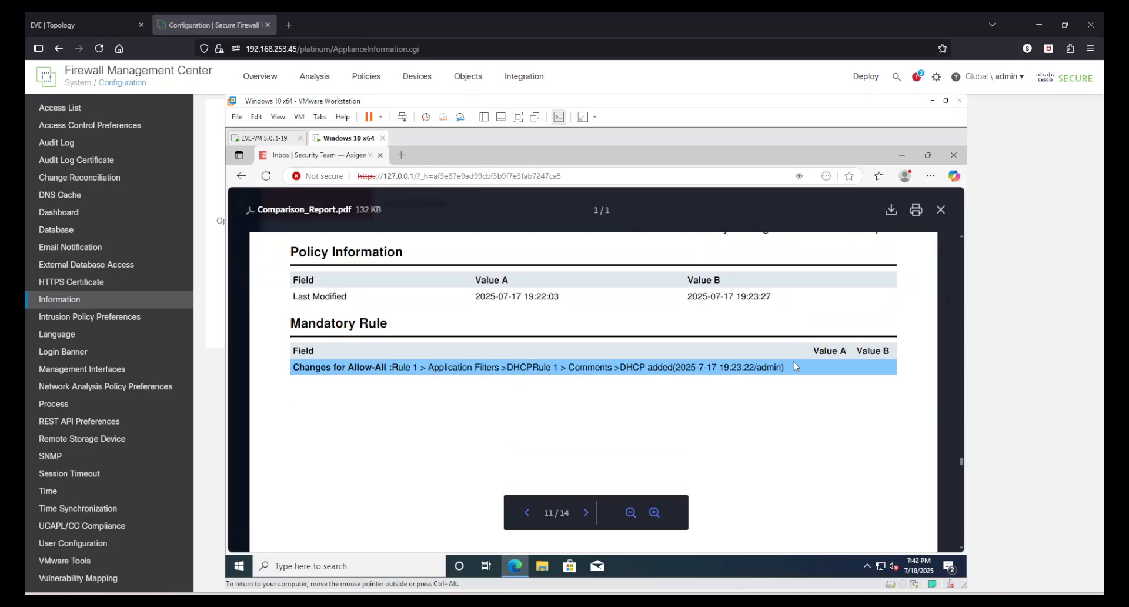
{"action": "left_click_drag", "start_coordinate": [791, 375], "coordinate": [367, 371]}
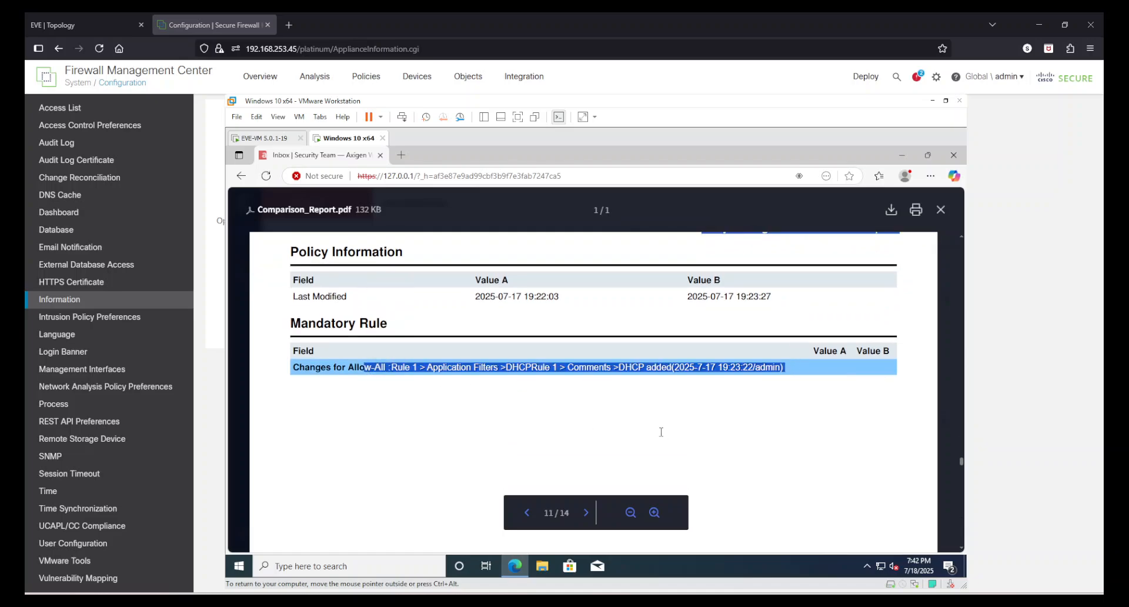
{"action": "left_click", "coordinate": [660, 428]}
Step: Examine the Allow-All rule change on the report's last page, and go back up to the revision comparison on page 10
{"action": "scroll", "coordinate": [782, 422], "scroll_direction": "down", "scroll_amount": 12}
{"action": "scroll", "coordinate": [788, 455], "scroll_direction": "down", "scroll_amount": 15}
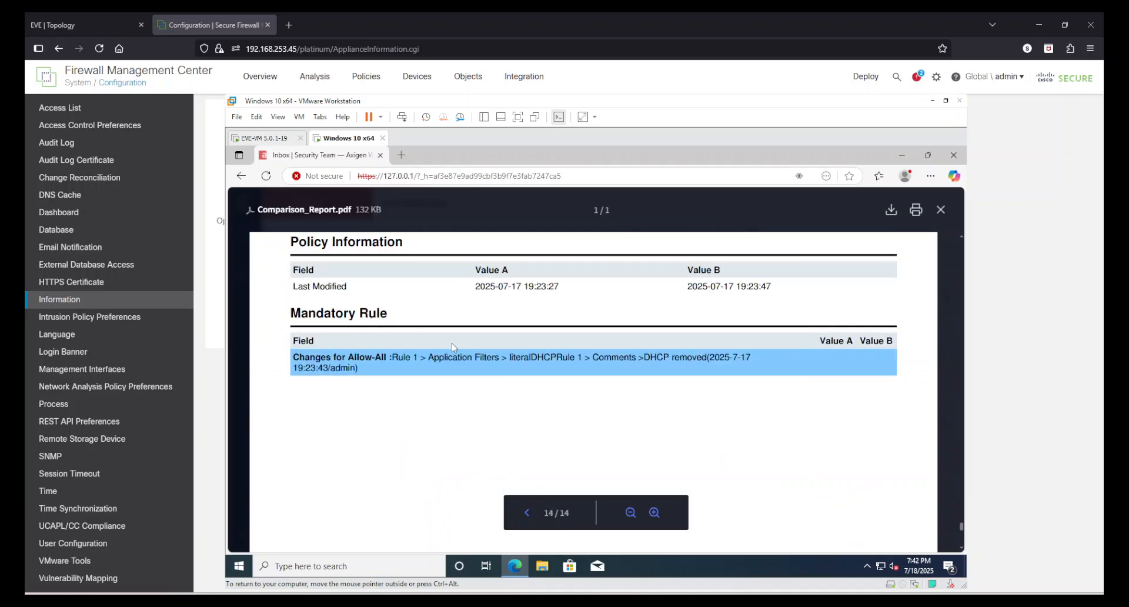
{"action": "scroll", "coordinate": [814, 435], "scroll_direction": "up", "scroll_amount": 3}
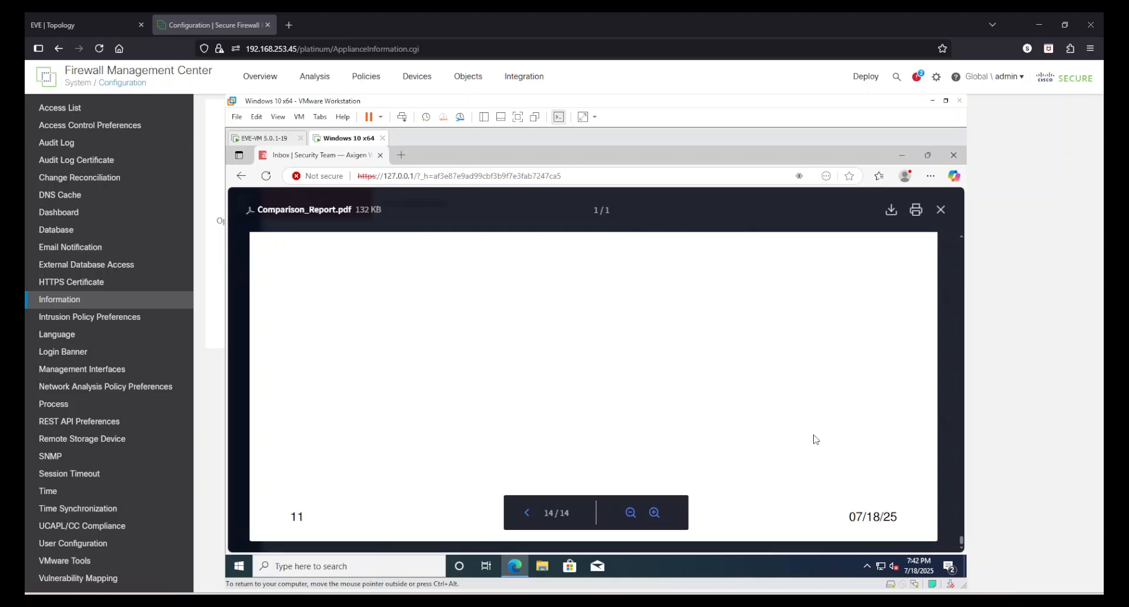
{"action": "scroll", "coordinate": [815, 439], "scroll_direction": "up", "scroll_amount": 20}
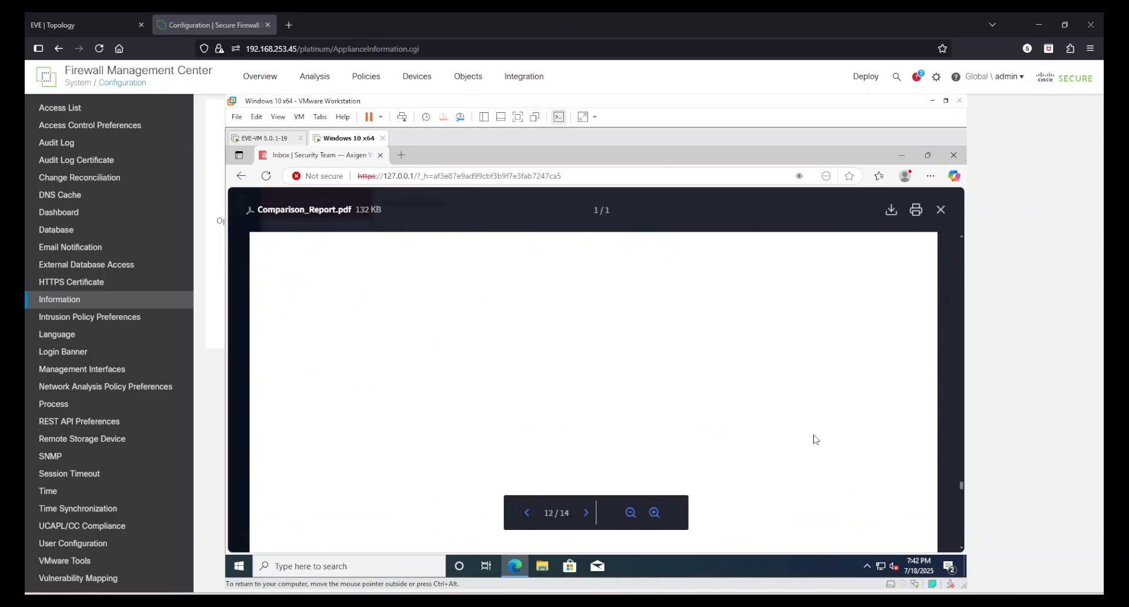
{"action": "scroll", "coordinate": [815, 438], "scroll_direction": "up", "scroll_amount": 1}
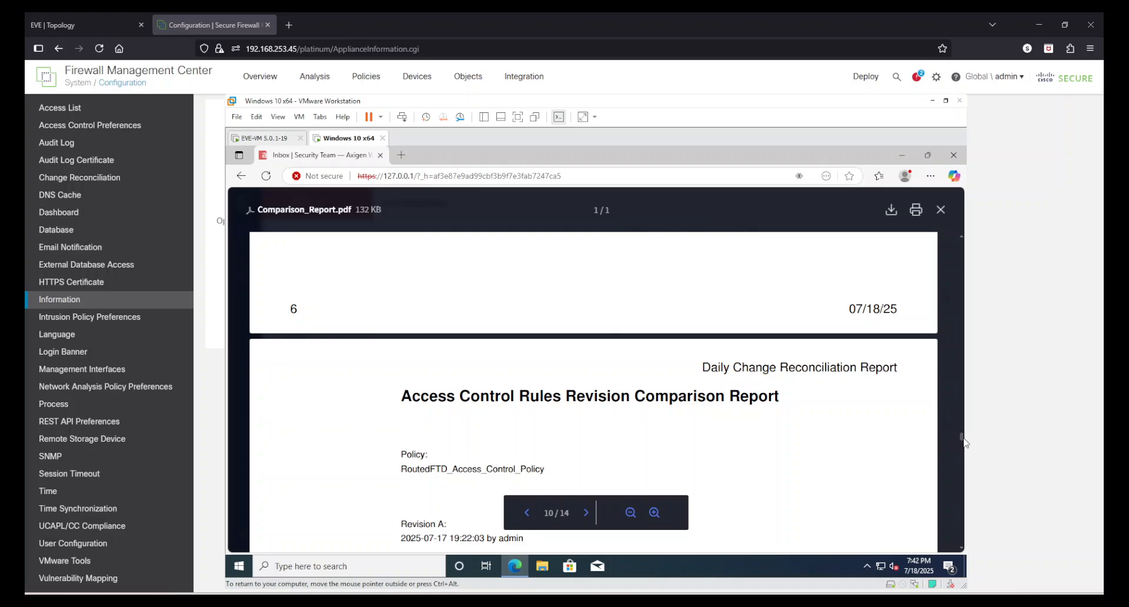
Step: Go back to the system details on the comparison report's first page, and return to the Firewall Management Center
{"action": "left_click_drag", "start_coordinate": [964, 440], "coordinate": [960, 260]}
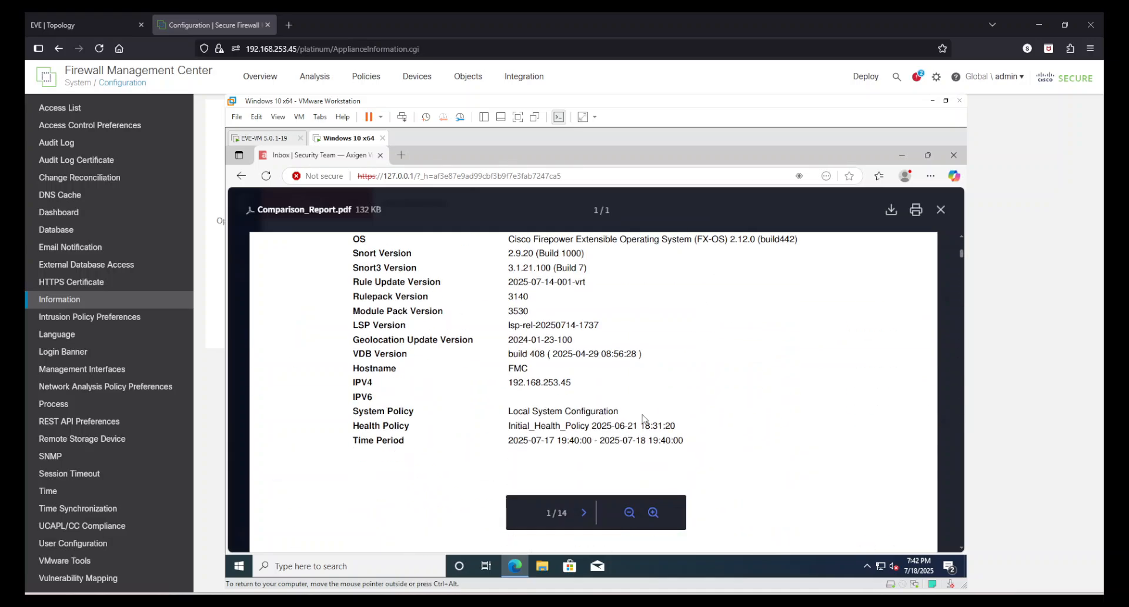
{"action": "scroll", "coordinate": [646, 419], "scroll_direction": "down", "scroll_amount": 5}
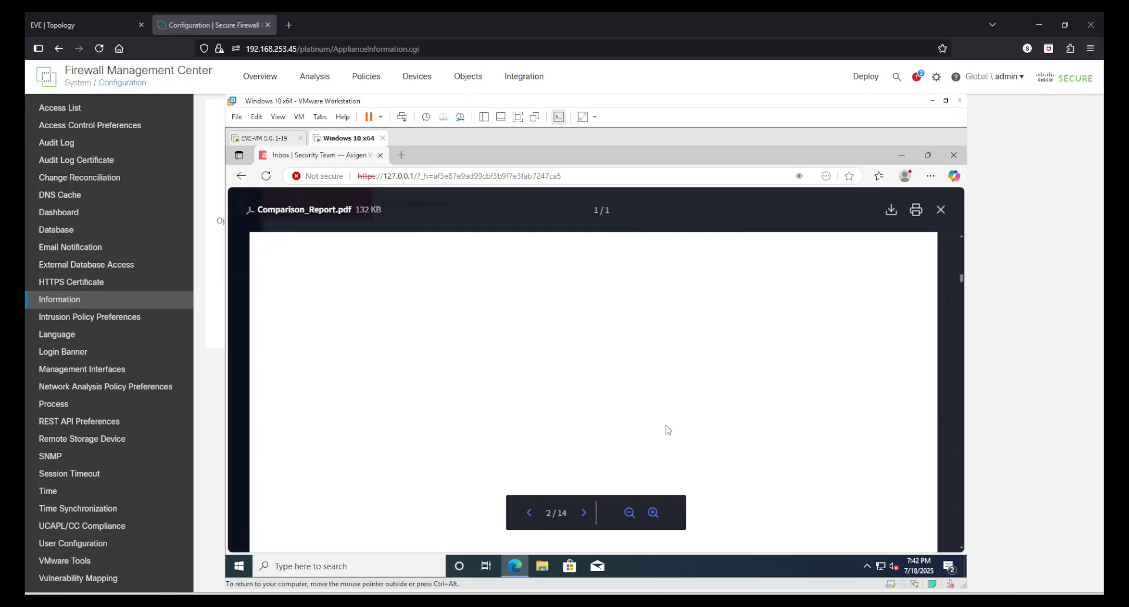
{"action": "left_click", "coordinate": [1035, 345]}
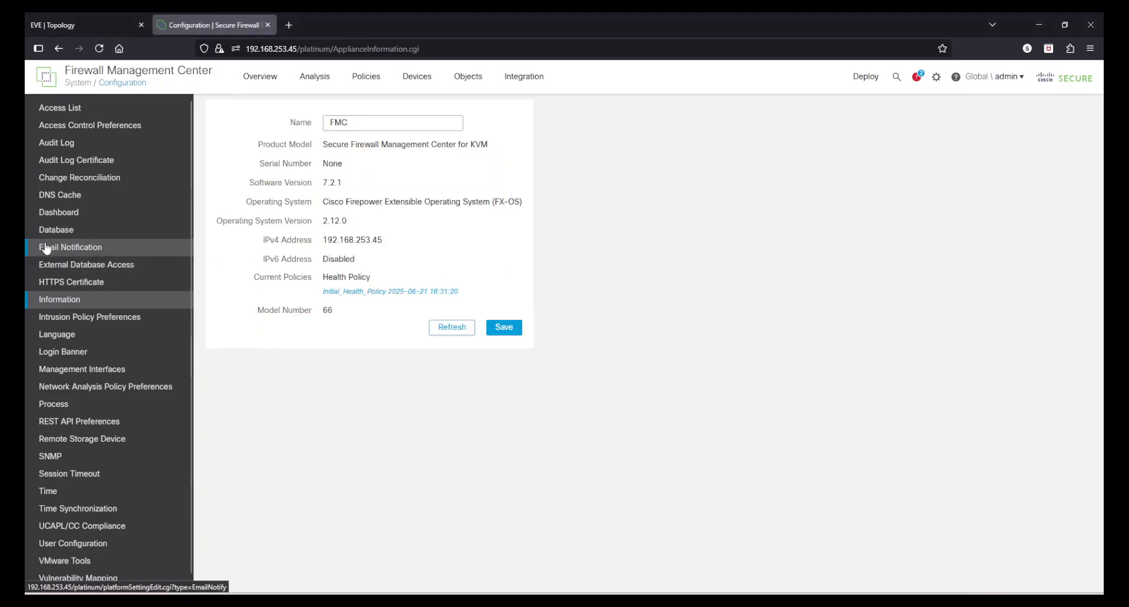
Step: Look through the change reconciliation, email notification and appliance information pages of the system configuration
{"action": "left_click", "coordinate": [95, 181]}
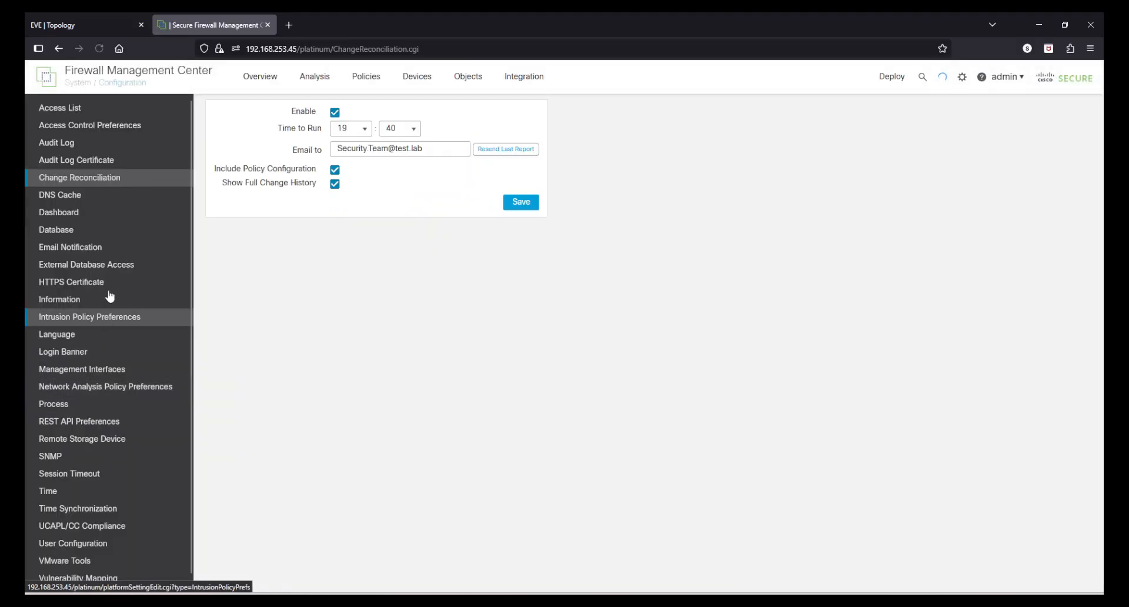
{"action": "left_click", "coordinate": [87, 250]}
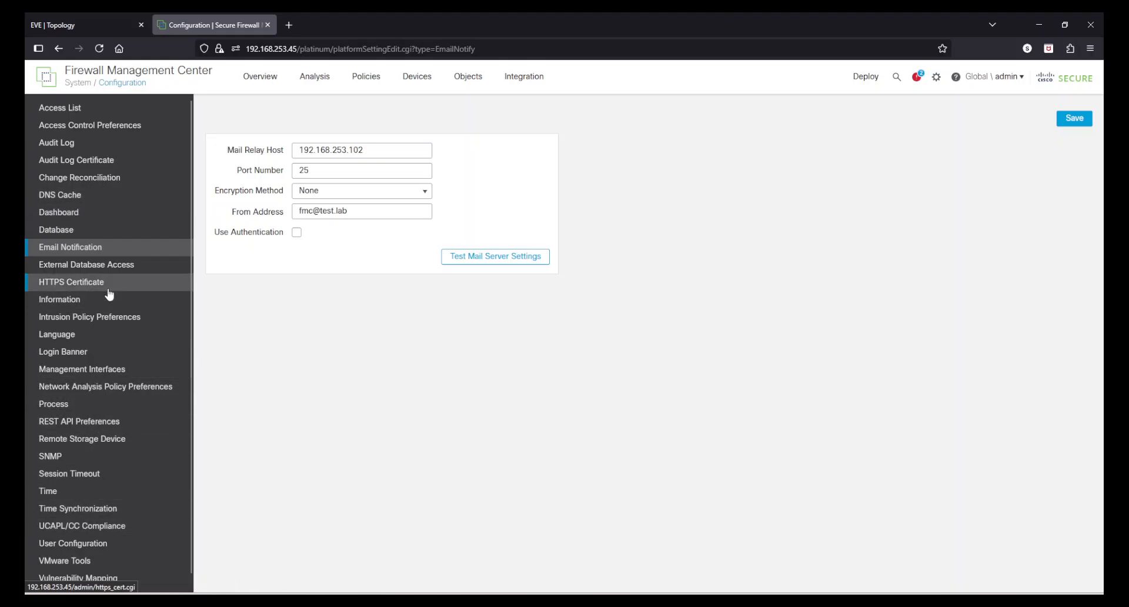
{"action": "left_click", "coordinate": [78, 302]}
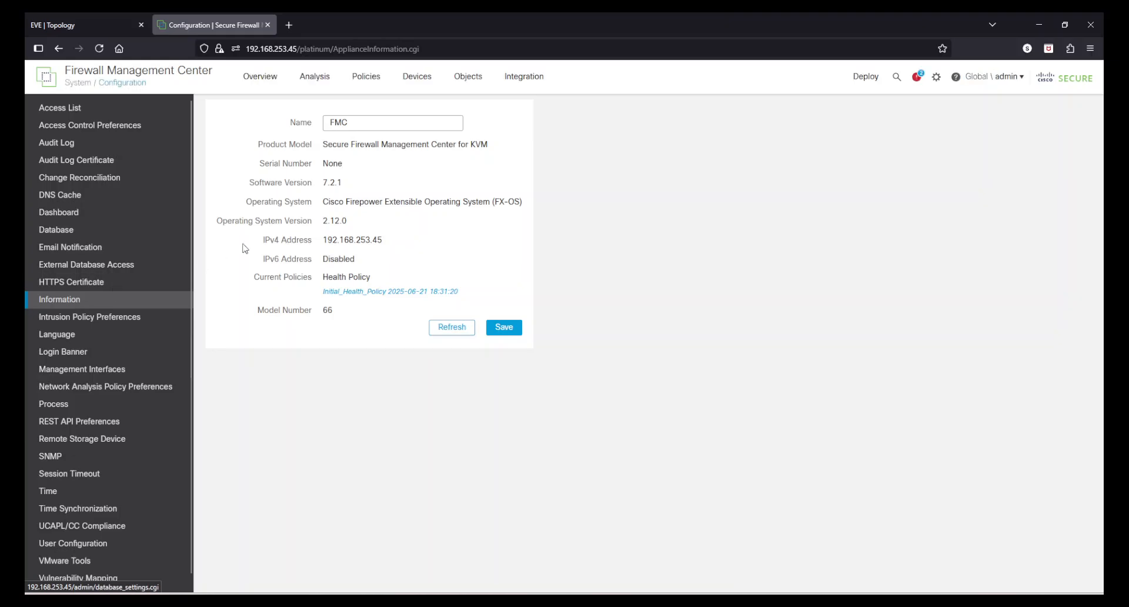
{"action": "left_click_drag", "start_coordinate": [259, 144], "coordinate": [413, 249]}
{"action": "left_click", "coordinate": [412, 249]}
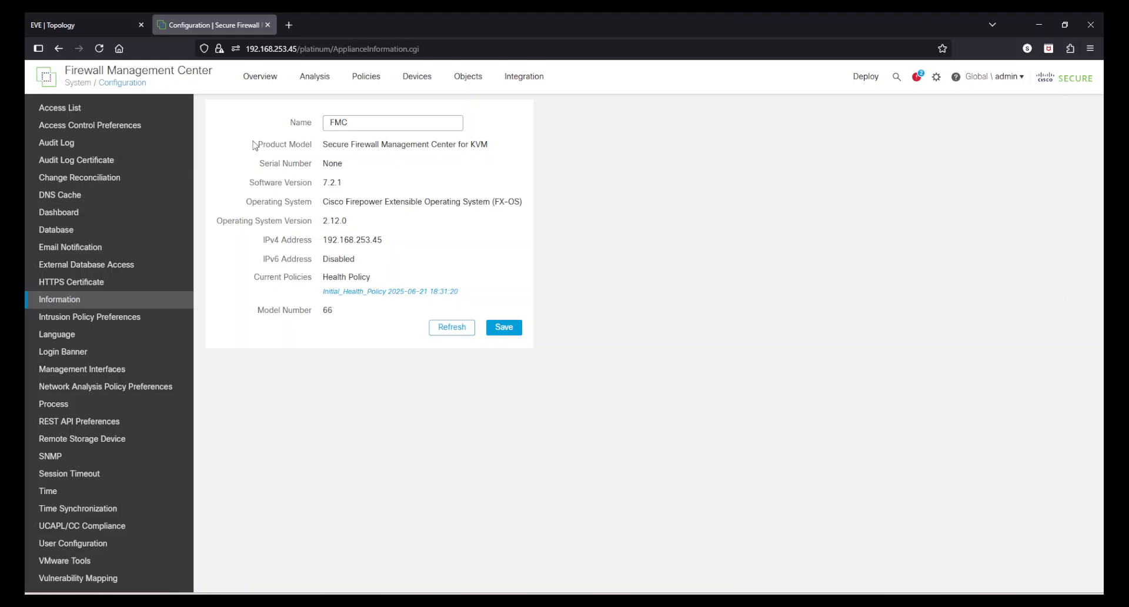
Step: Examine the appliance's product model, serial number, software version, operating system and operating system version
{"action": "left_click_drag", "start_coordinate": [254, 145], "coordinate": [482, 152]}
{"action": "left_click_drag", "start_coordinate": [246, 164], "coordinate": [320, 164]}
{"action": "left_click", "coordinate": [369, 169]}
{"action": "left_click_drag", "start_coordinate": [247, 186], "coordinate": [347, 184]}
{"action": "left_click", "coordinate": [365, 190]}
{"action": "left_click_drag", "start_coordinate": [252, 202], "coordinate": [313, 201]}
{"action": "left_click_drag", "start_coordinate": [219, 223], "coordinate": [348, 223]}
{"action": "left_click", "coordinate": [381, 215]}
Step: Examine the appliance's IPv4 and IPv6 addresses, current policies, model number and name, and recheck the software version details
{"action": "left_click_drag", "start_coordinate": [262, 243], "coordinate": [390, 242]}
{"action": "left_click", "coordinate": [391, 242]}
{"action": "left_click_drag", "start_coordinate": [265, 260], "coordinate": [359, 261]}
{"action": "left_click", "coordinate": [359, 261]}
{"action": "left_click_drag", "start_coordinate": [255, 277], "coordinate": [378, 279]}
{"action": "left_click", "coordinate": [381, 280]}
{"action": "left_click_drag", "start_coordinate": [263, 310], "coordinate": [334, 313]}
{"action": "left_click", "coordinate": [343, 316]}
{"action": "left_click", "coordinate": [357, 115]}
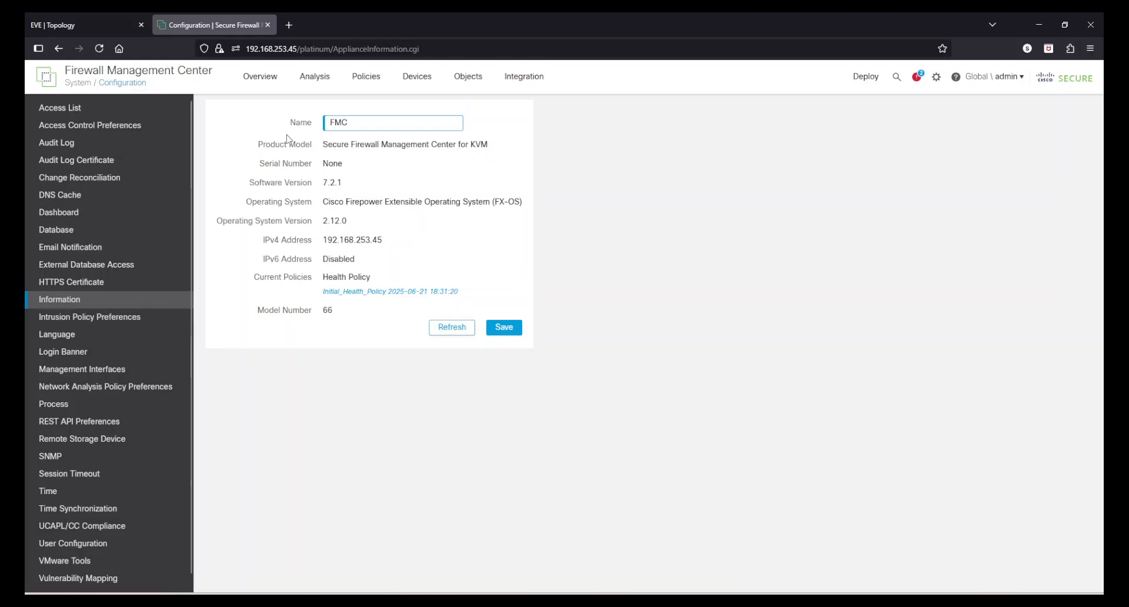
{"action": "left_click_drag", "start_coordinate": [289, 182], "coordinate": [385, 243]}
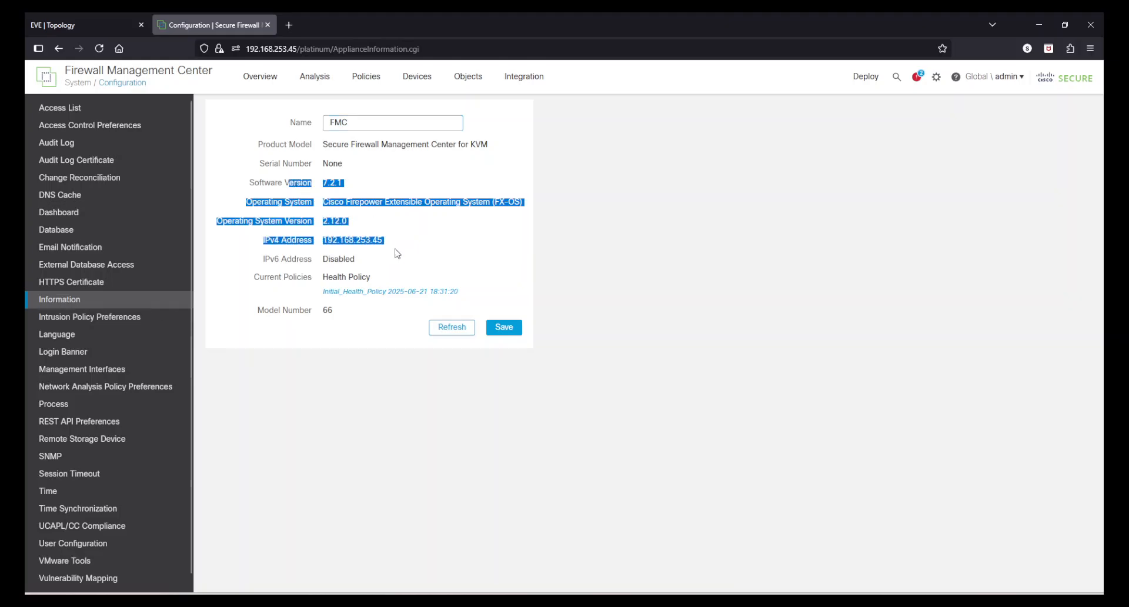
{"action": "left_click", "coordinate": [398, 254]}
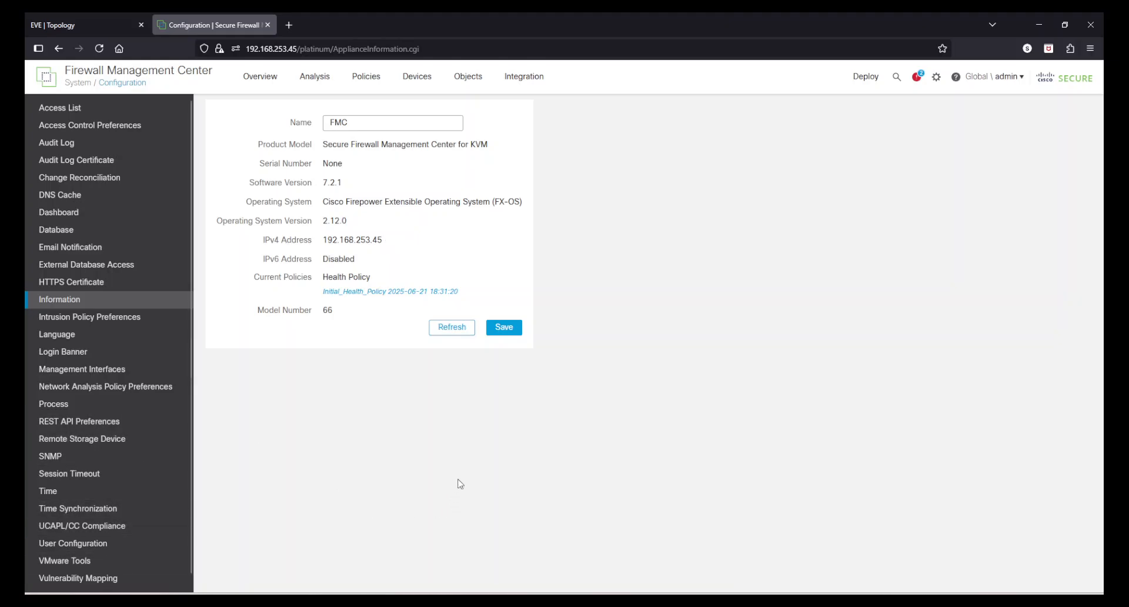
Step: Show the management center's shutdown, reboot and console restart commands with the browser page enlarged to 120%
{"action": "left_click", "coordinate": [50, 409]}
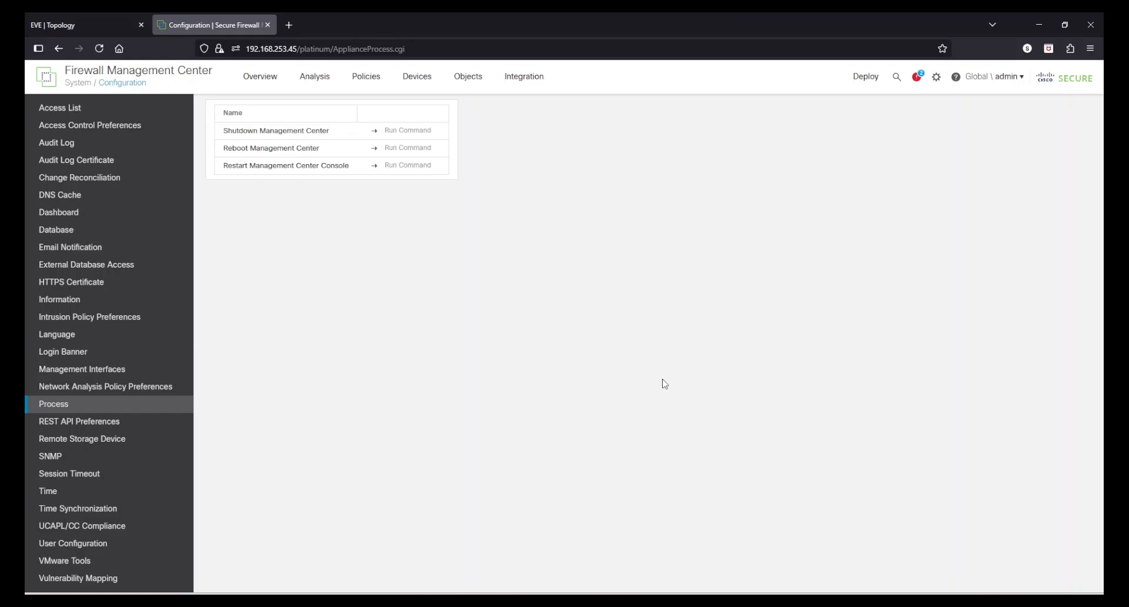
{"action": "left_click", "coordinate": [1090, 49]}
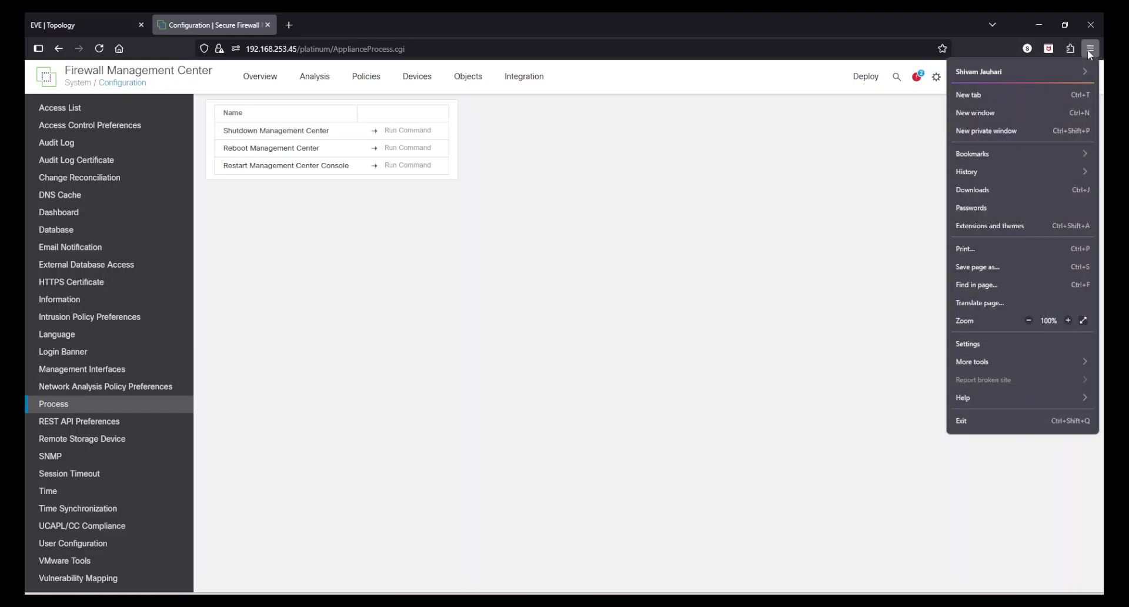
{"action": "left_click", "coordinate": [1069, 322]}
{"action": "left_click", "coordinate": [455, 369]}
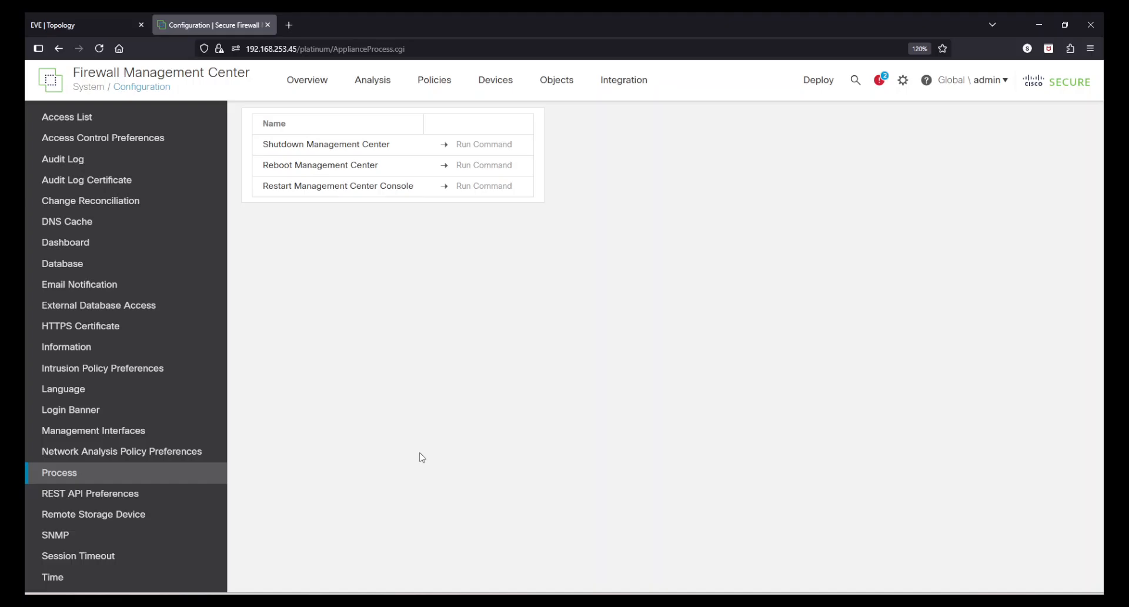
Step: Set the custom login banner to "This is FMC." and save it
{"action": "left_click", "coordinate": [137, 412]}
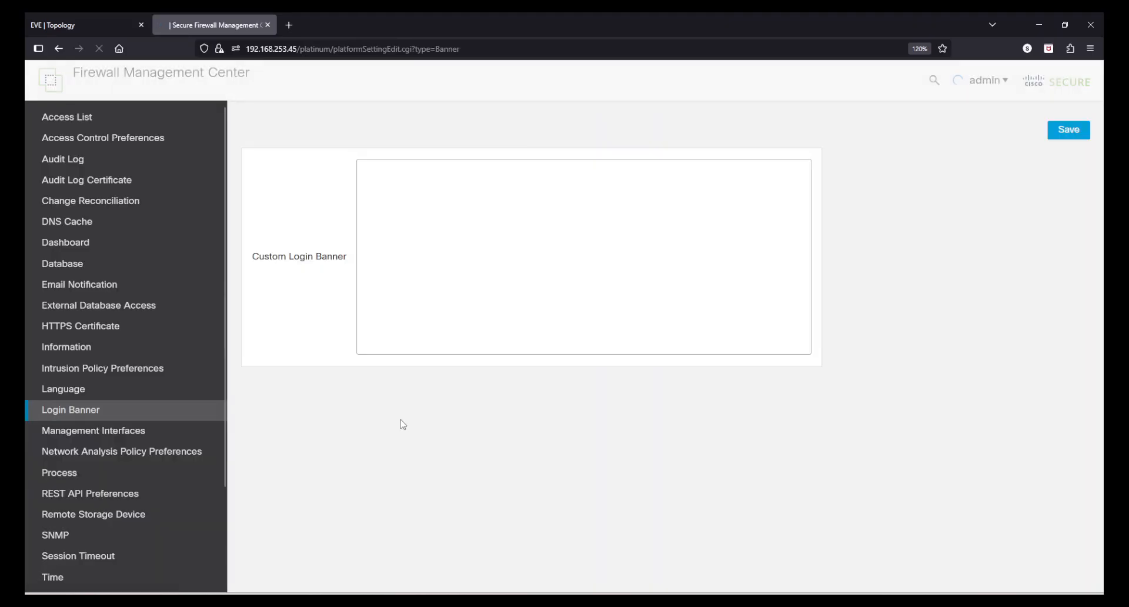
{"action": "left_click", "coordinate": [462, 211]}
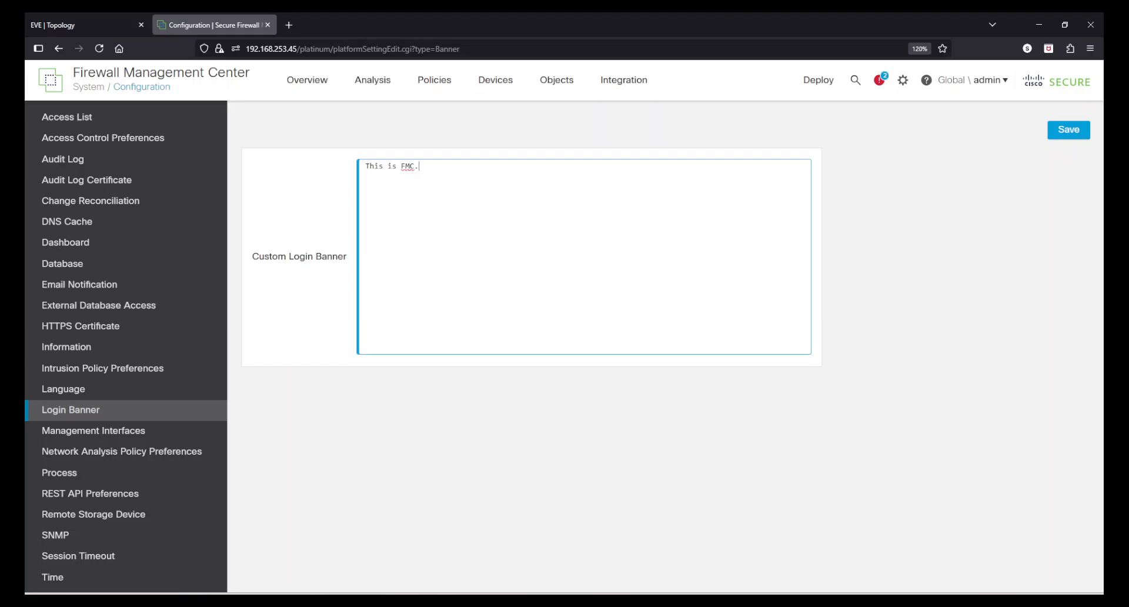
{"action": "left_click", "coordinate": [1069, 129]}
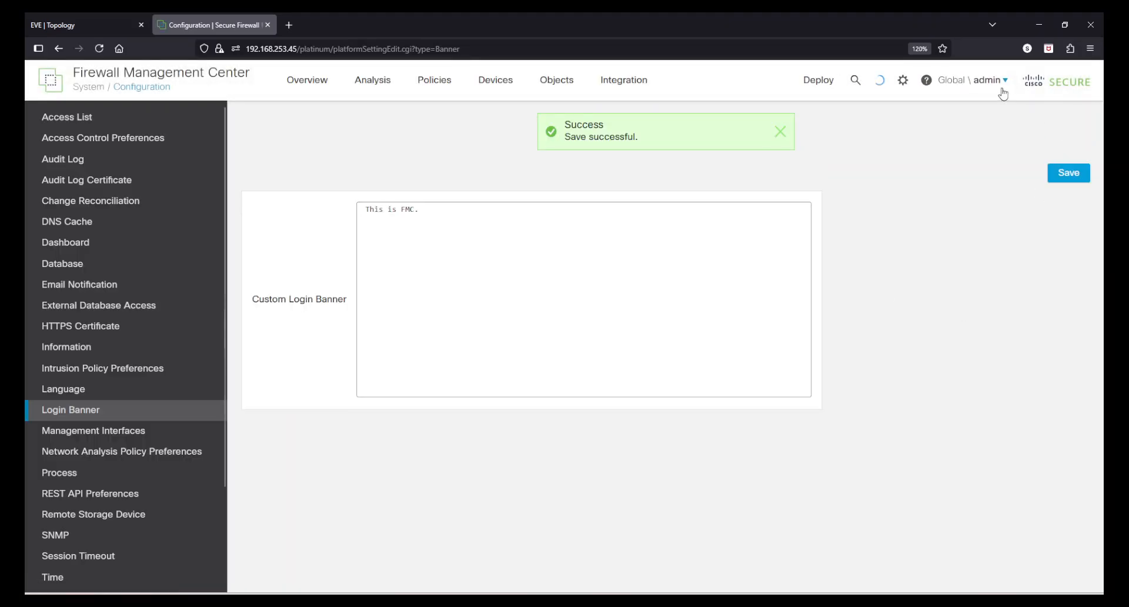
Step: Log out of the Firewall Management Center immediately and reload its login page
{"action": "left_click", "coordinate": [1003, 92]}
{"action": "left_click", "coordinate": [876, 306]}
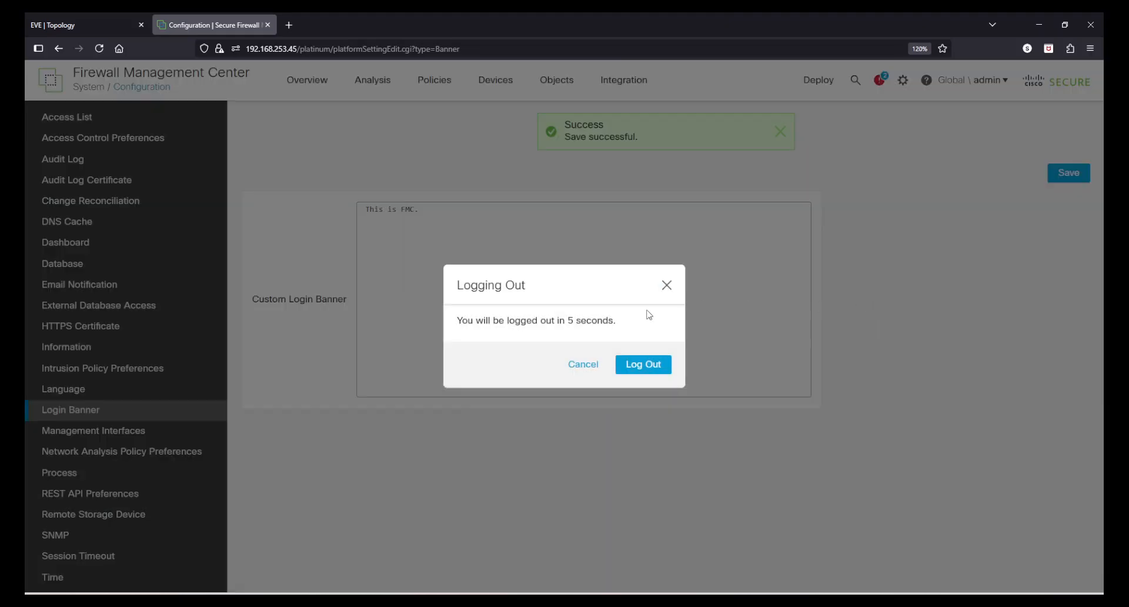
{"action": "left_click", "coordinate": [633, 364]}
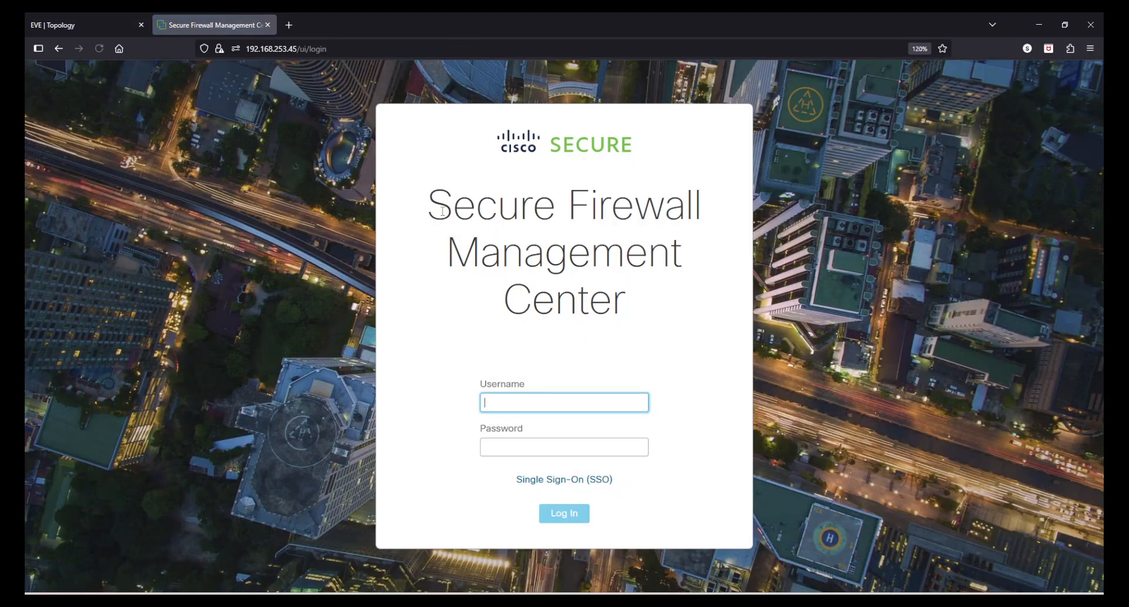
{"action": "left_click", "coordinate": [464, 52]}
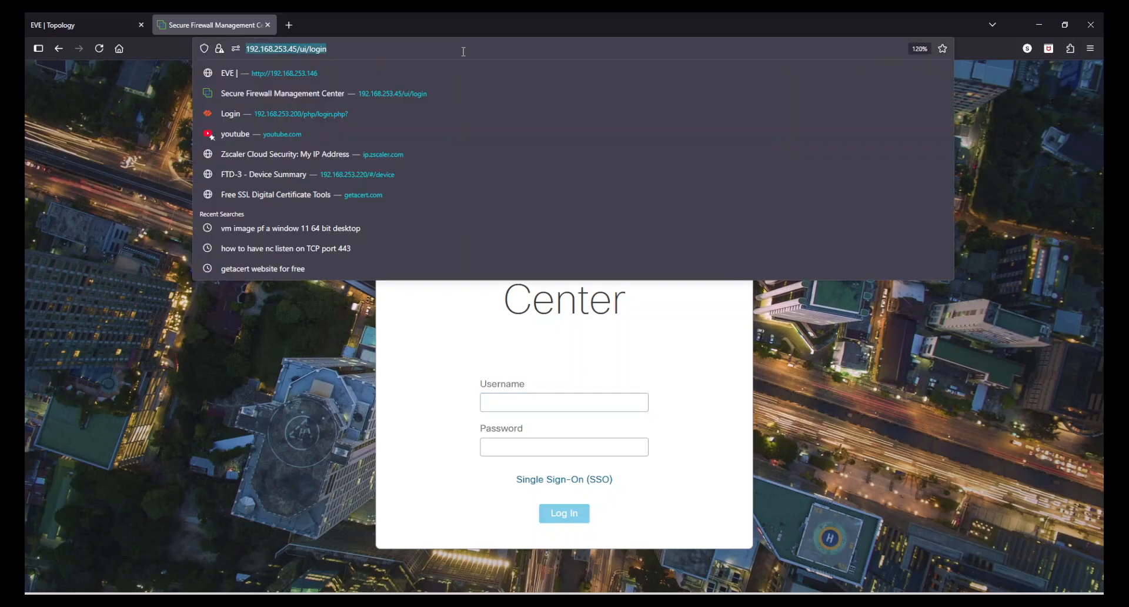
{"action": "key", "text": "Return"}
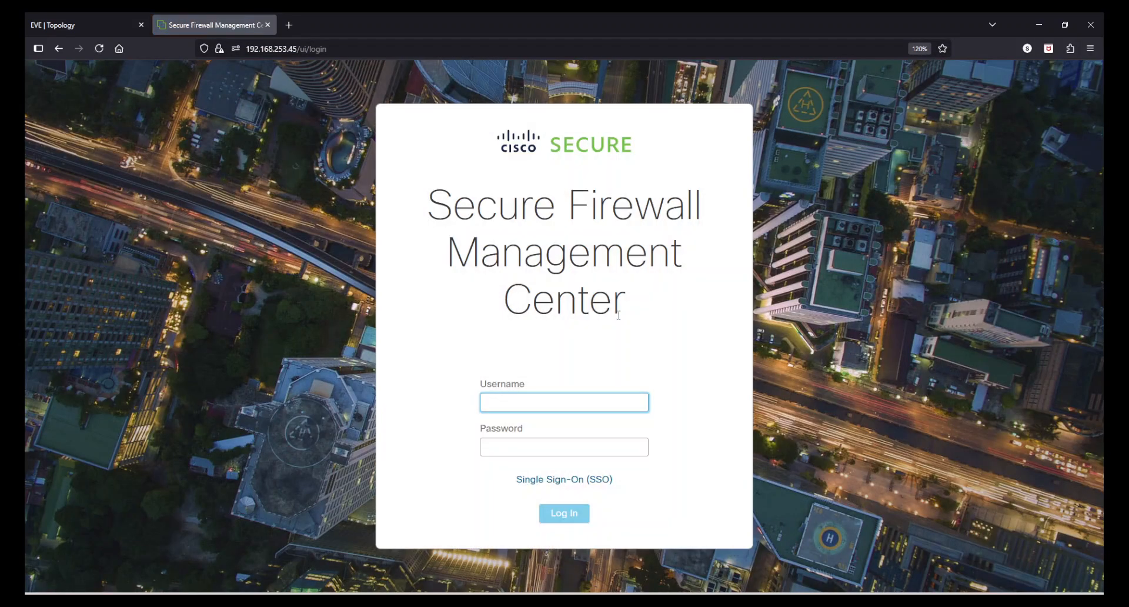
Step: Submit the login form with the username admin and the account password
{"action": "type", "text": "admin"}
{"action": "key", "text": "Tab"}
{"action": "type", "text": "A"}
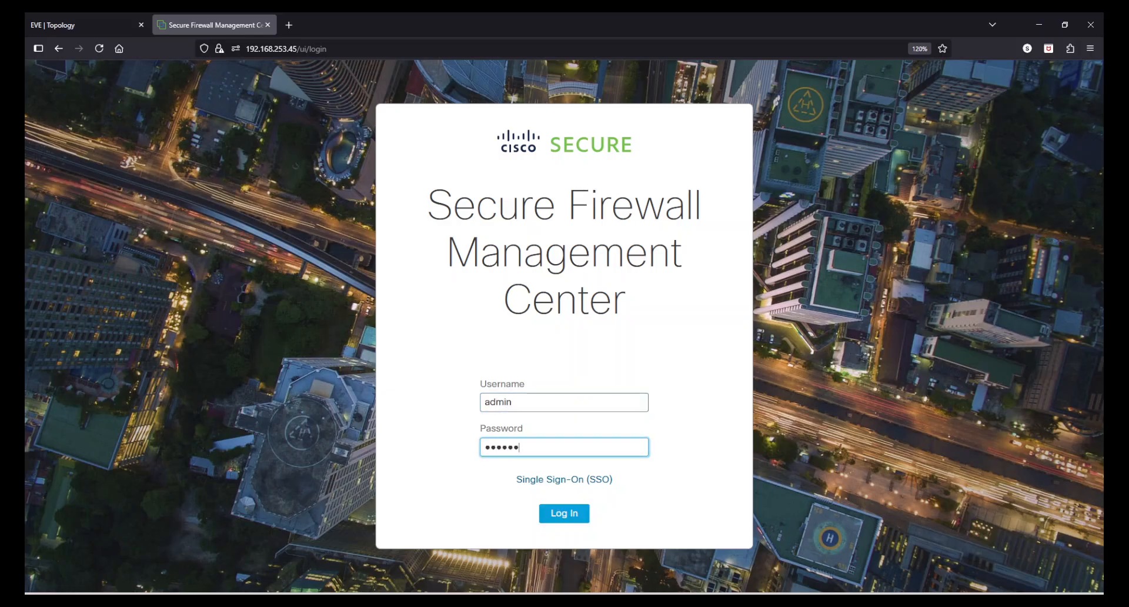
{"action": "type", "text": "dmin@123"}
{"action": "key", "text": "Return"}
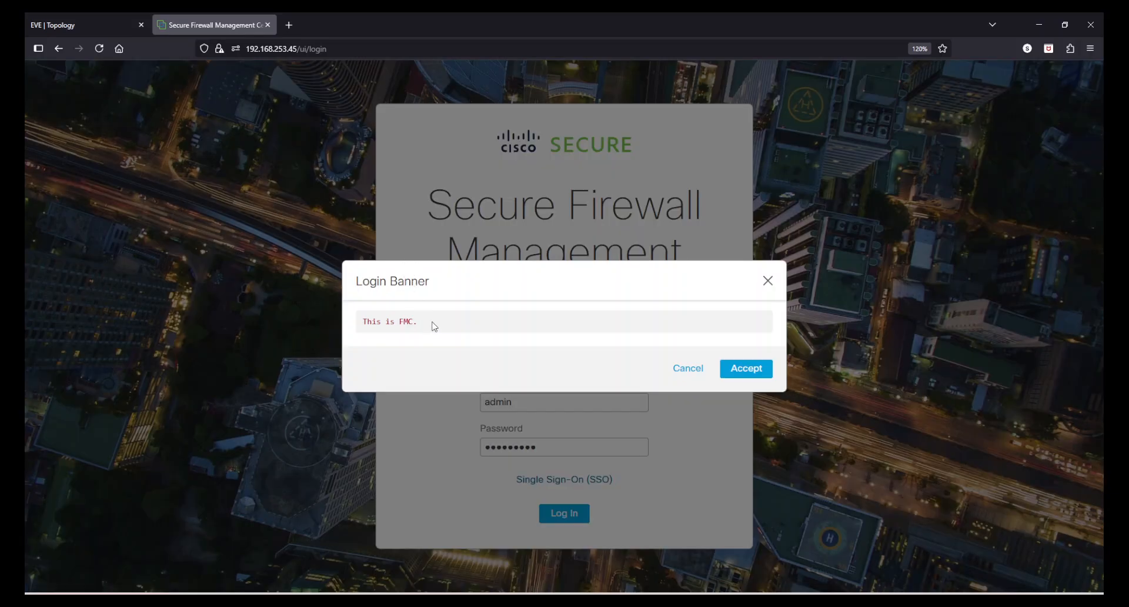
Step: Check the text of the login banner and accept it to continue logging in
{"action": "left_click_drag", "start_coordinate": [434, 325], "coordinate": [353, 324]}
{"action": "left_click", "coordinate": [464, 325]}
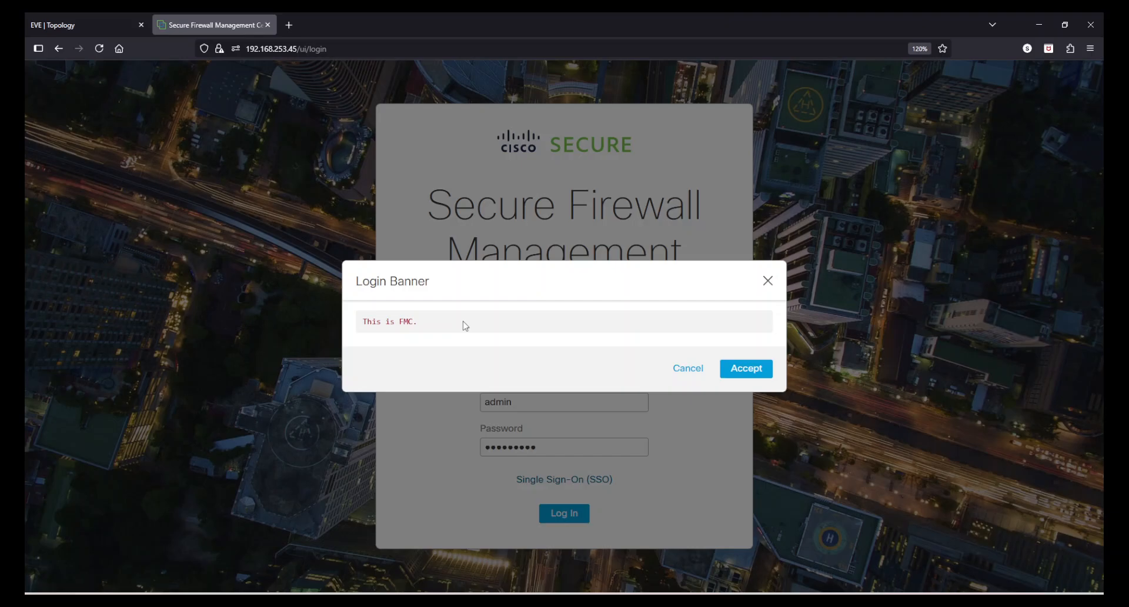
{"action": "left_click", "coordinate": [747, 370]}
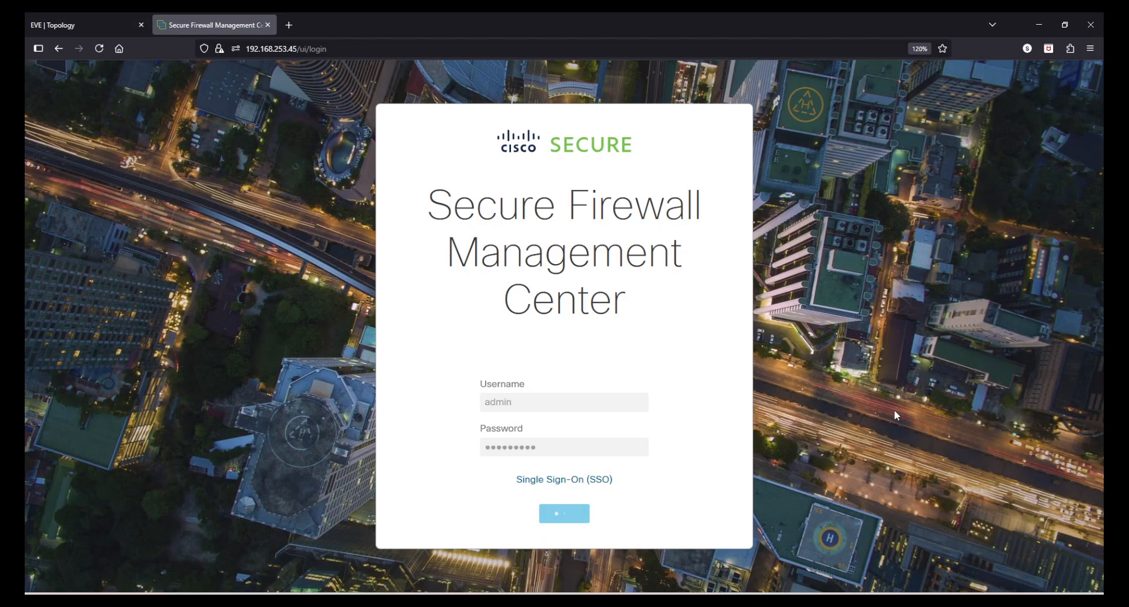